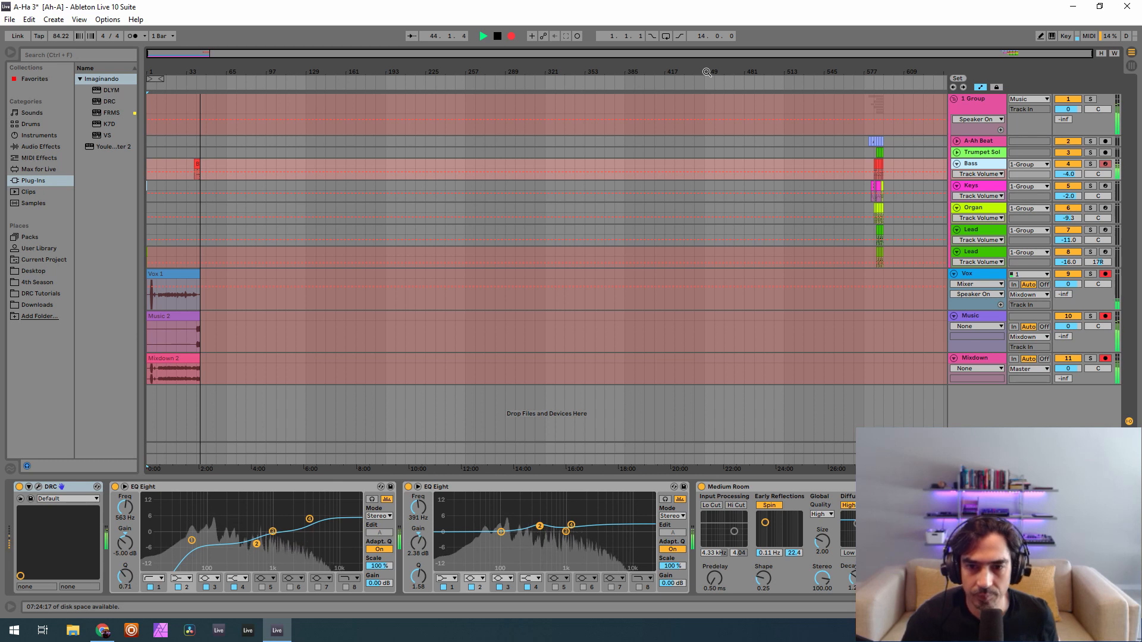
# Bypass the Bass track's Medium Room reverb and both EQ Eight devices, and switch to Session View
pyautogui.click(702, 488)
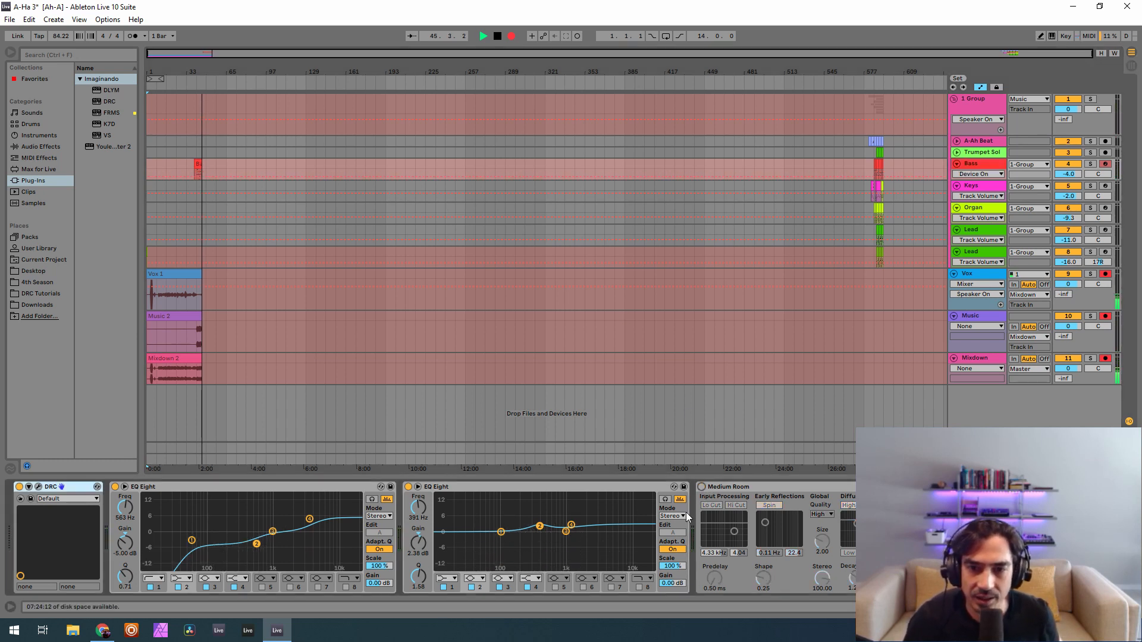
pyautogui.click(409, 488)
pyautogui.click(115, 488)
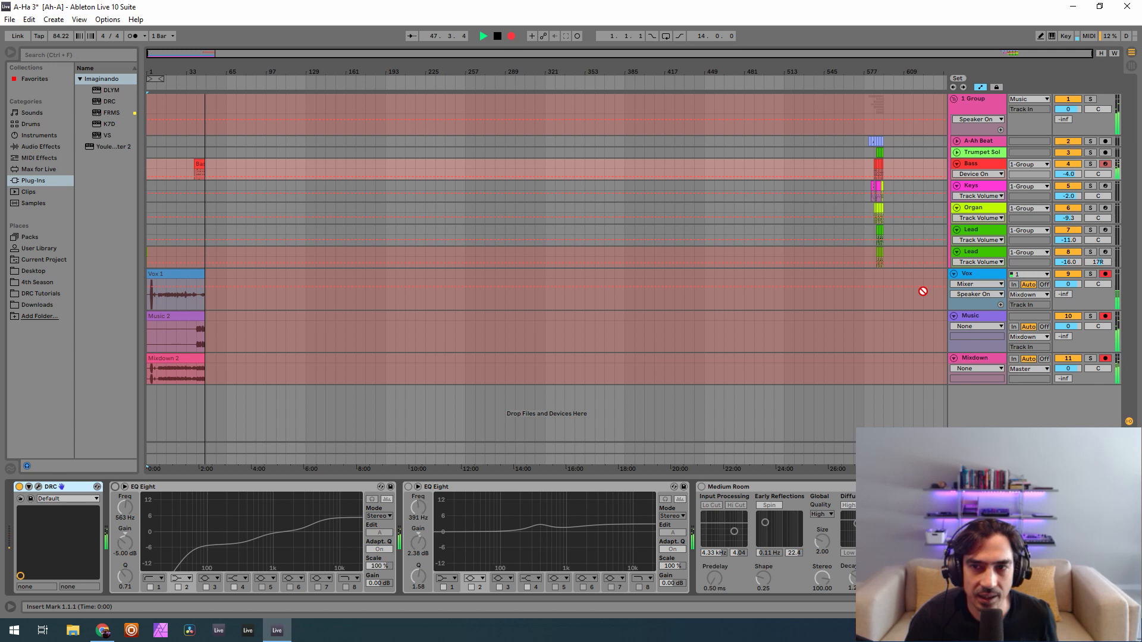
pyautogui.press('Tab')
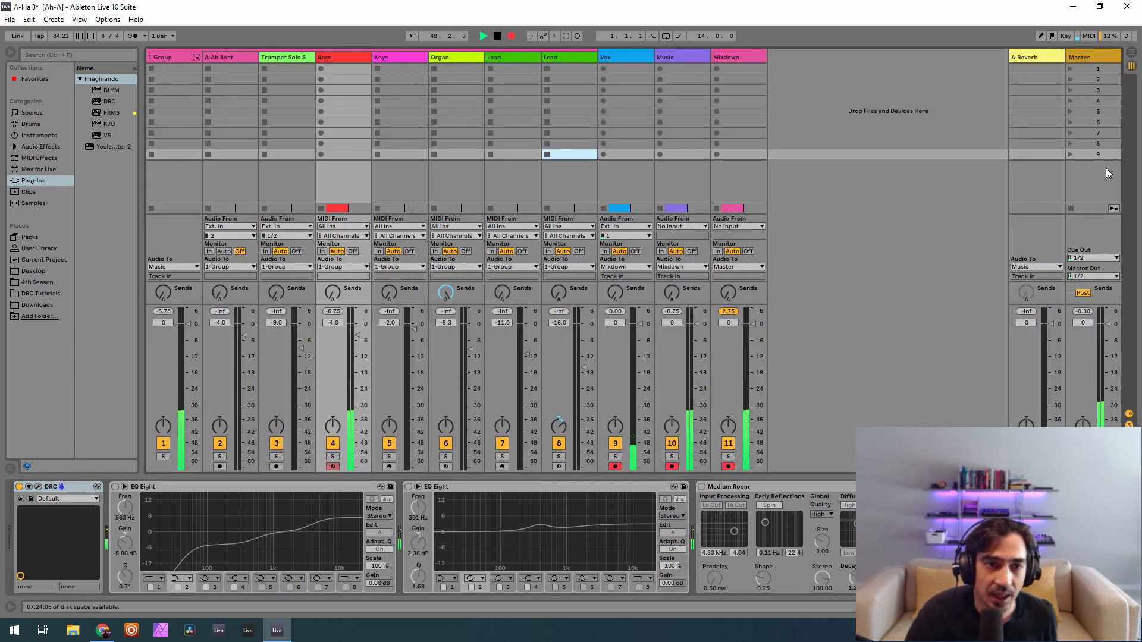
# Load the factory Default patch in the Bass track's DRC synth and set oscillator 1 to the SQR waveform
pyautogui.click(39, 488)
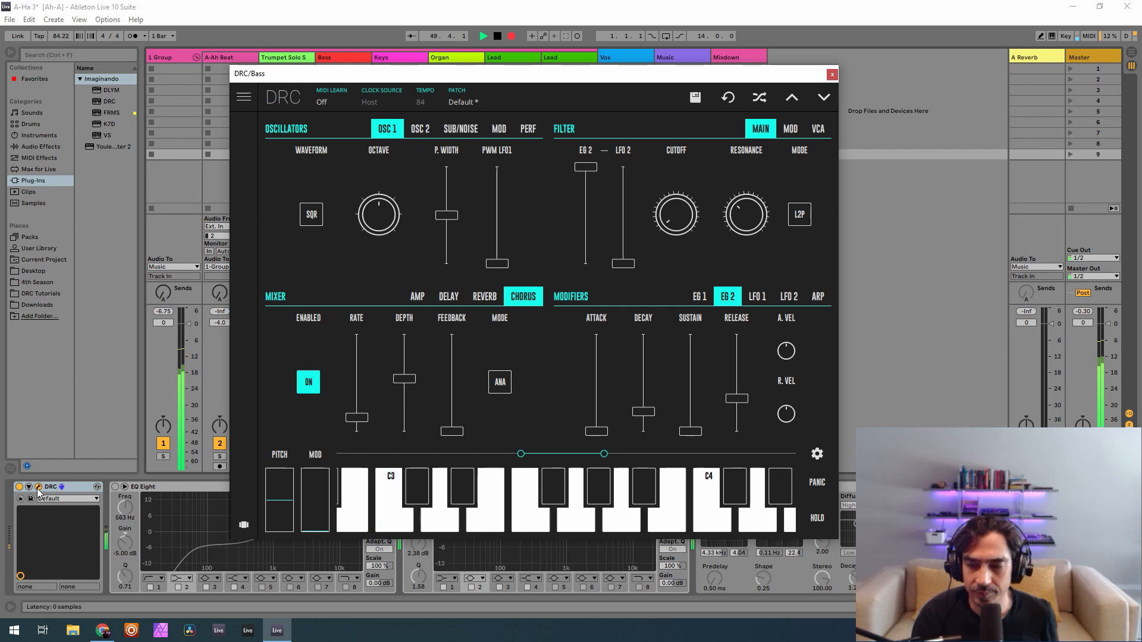
pyautogui.click(502, 92)
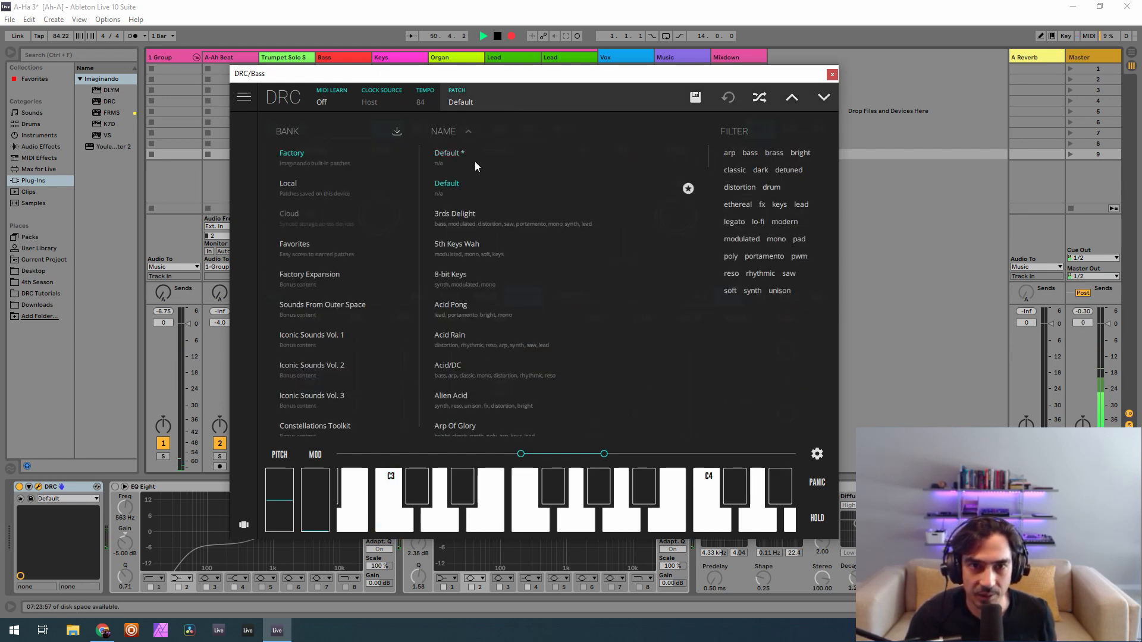
pyautogui.click(488, 102)
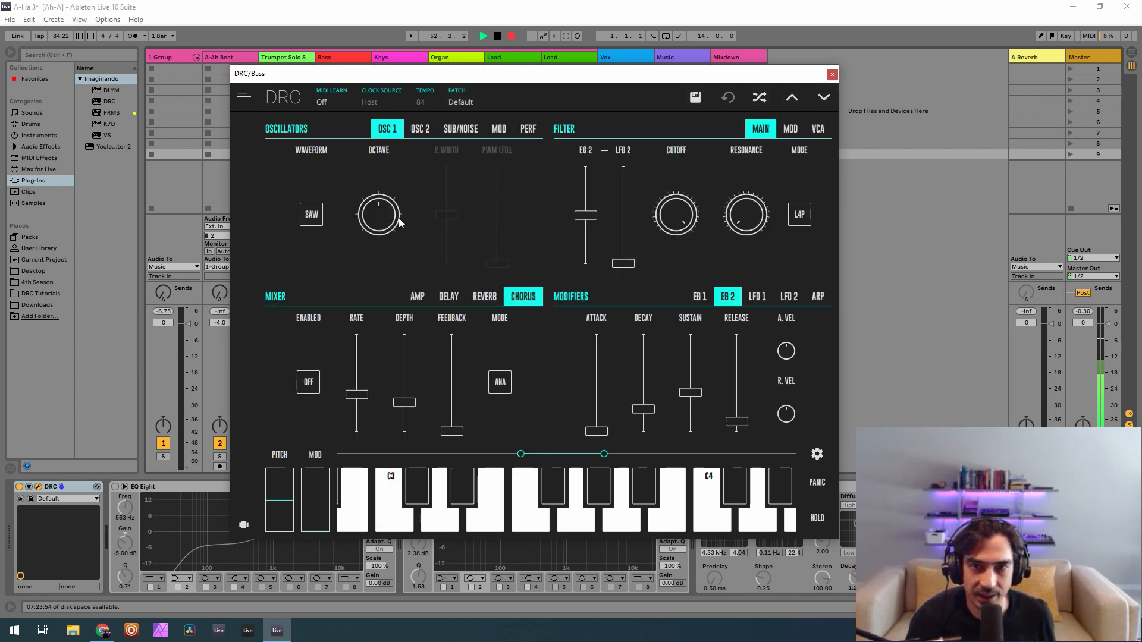
pyautogui.moveTo(652, 79)
pyautogui.mouseDown()
pyautogui.moveTo(632, 81)
pyautogui.moveTo(649, 80)
pyautogui.mouseUp()
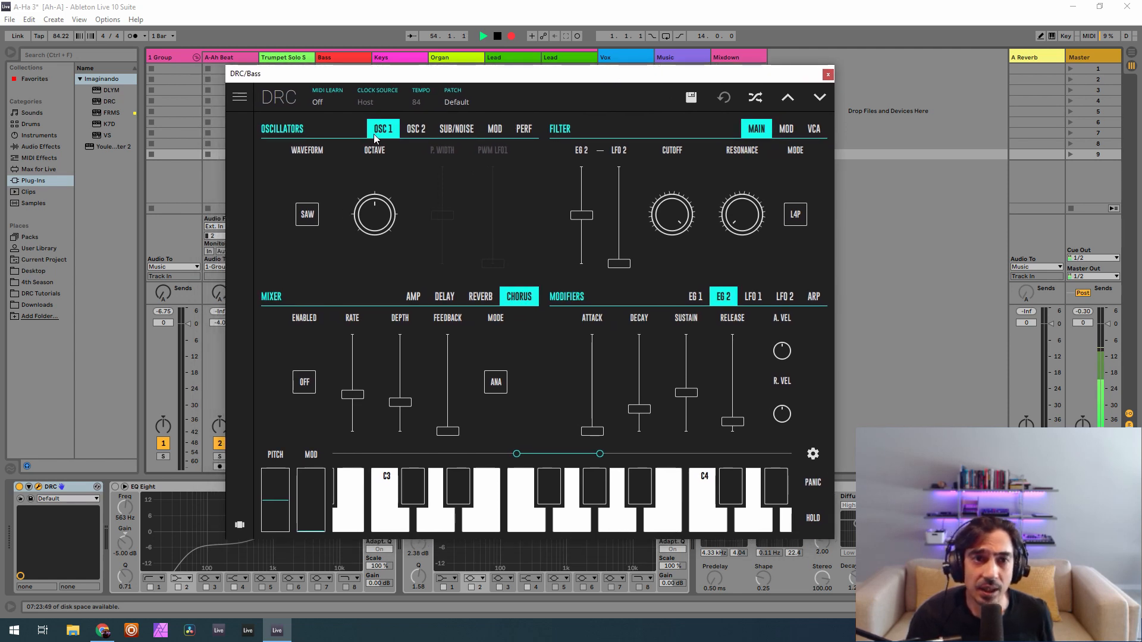
pyautogui.click(308, 215)
pyautogui.click(309, 223)
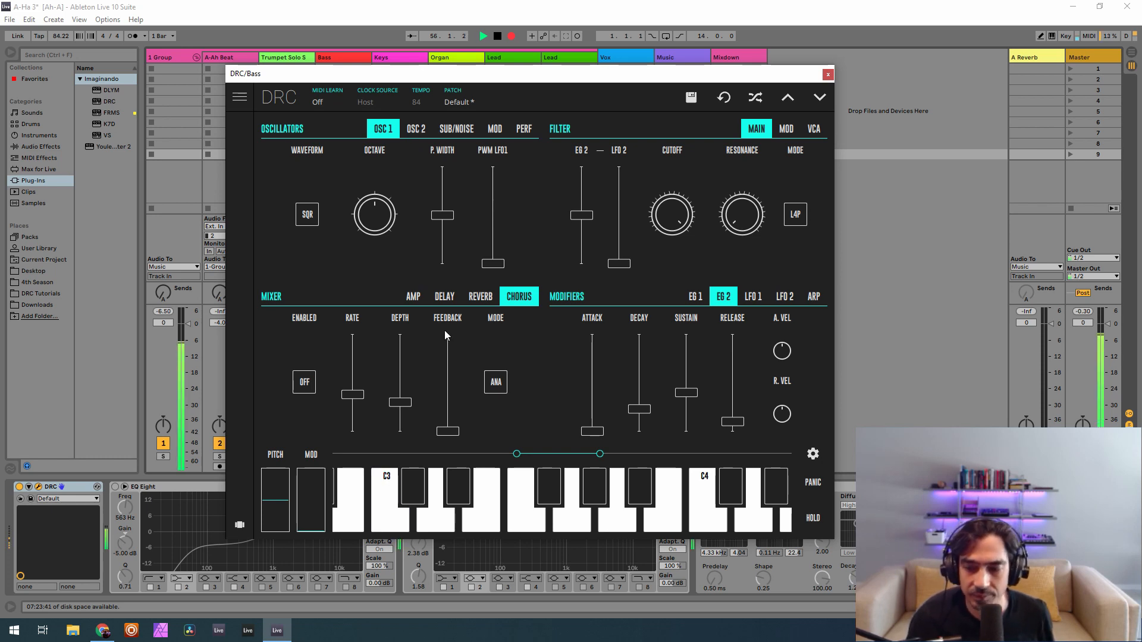
# Balance the amp mixer: lower the master to about 0.6, raise pre-gain slightly and bring OSC 2 up to about three quarters
pyautogui.click(412, 297)
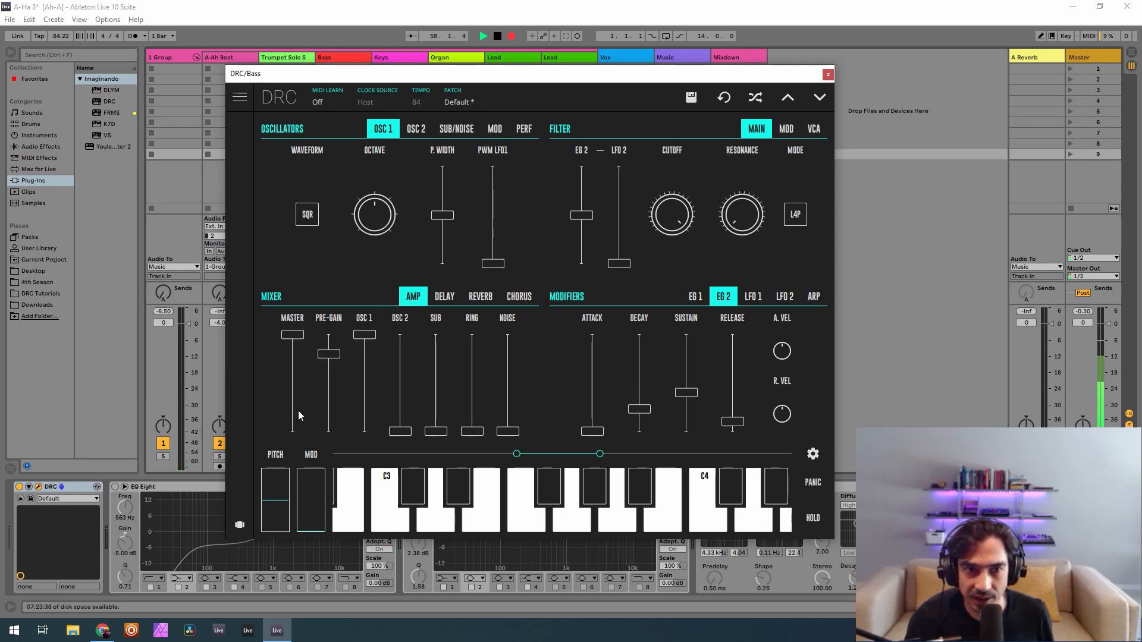
pyautogui.click(294, 370)
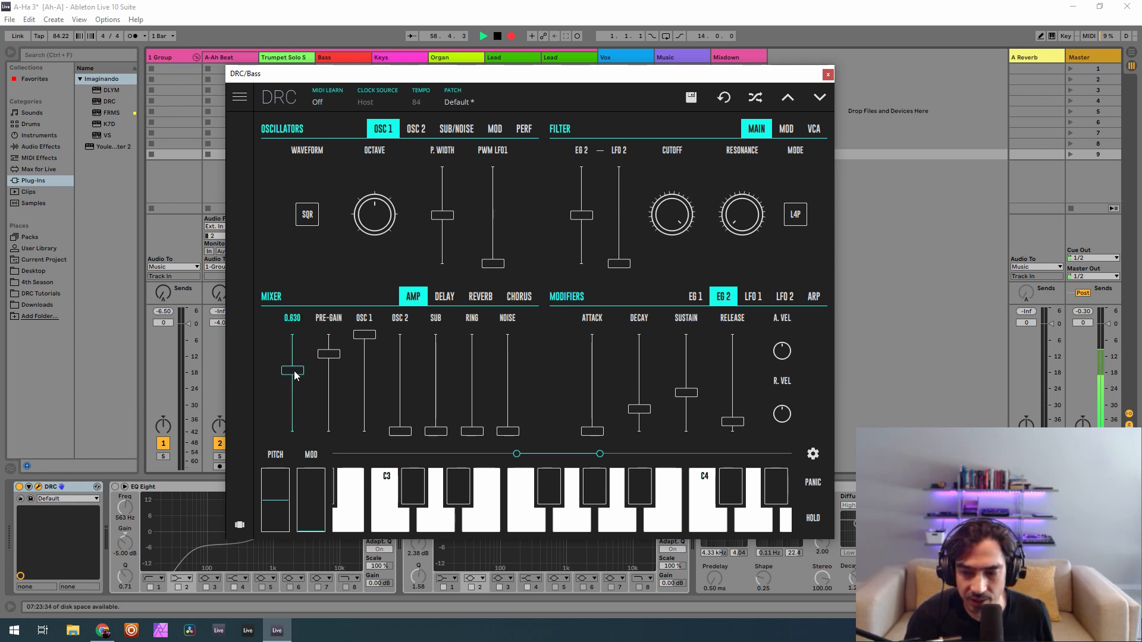
pyautogui.moveTo(294, 372); pyautogui.dragTo(350, 348)
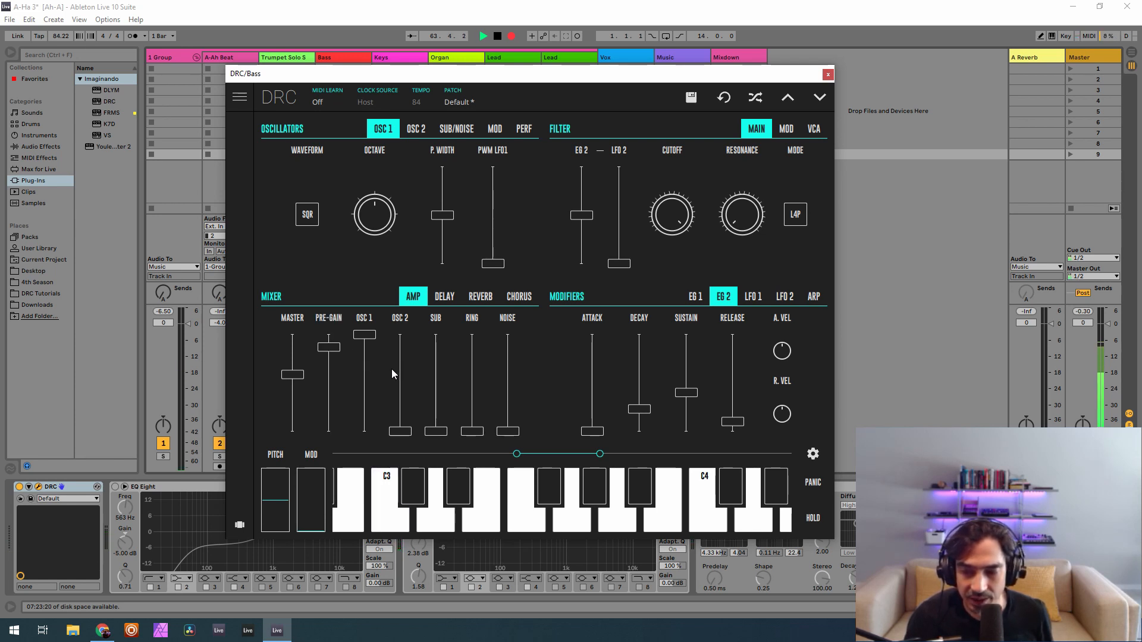
pyautogui.moveTo(397, 355); pyautogui.dragTo(412, 358)
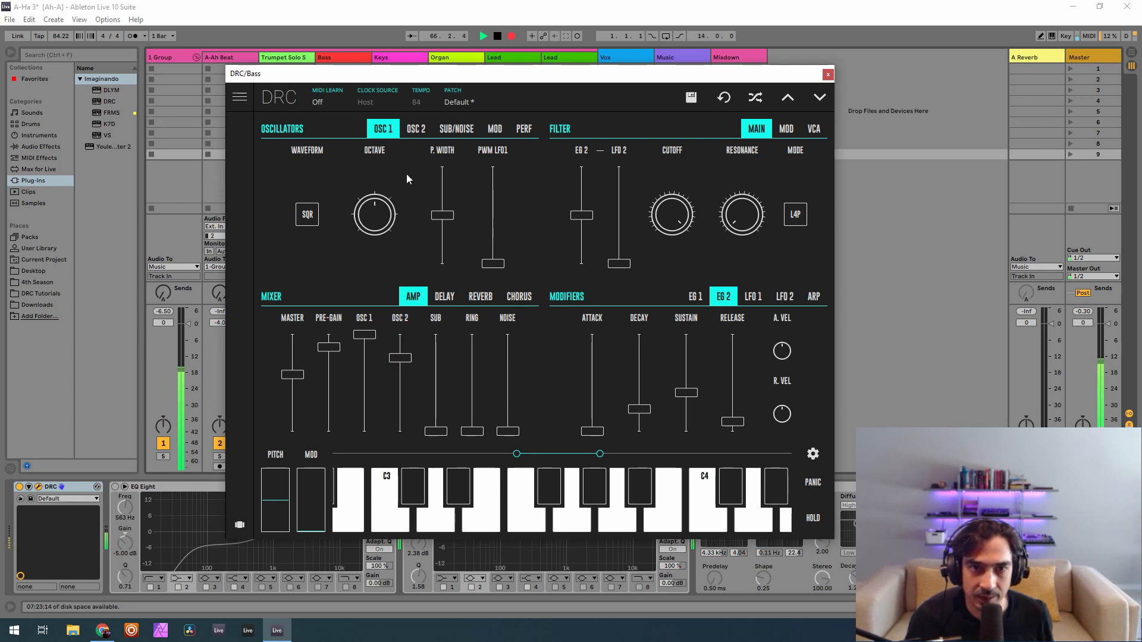
# Set oscillator 2 to the SQR waveform and detune its fine tuning slightly upward
pyautogui.click(411, 129)
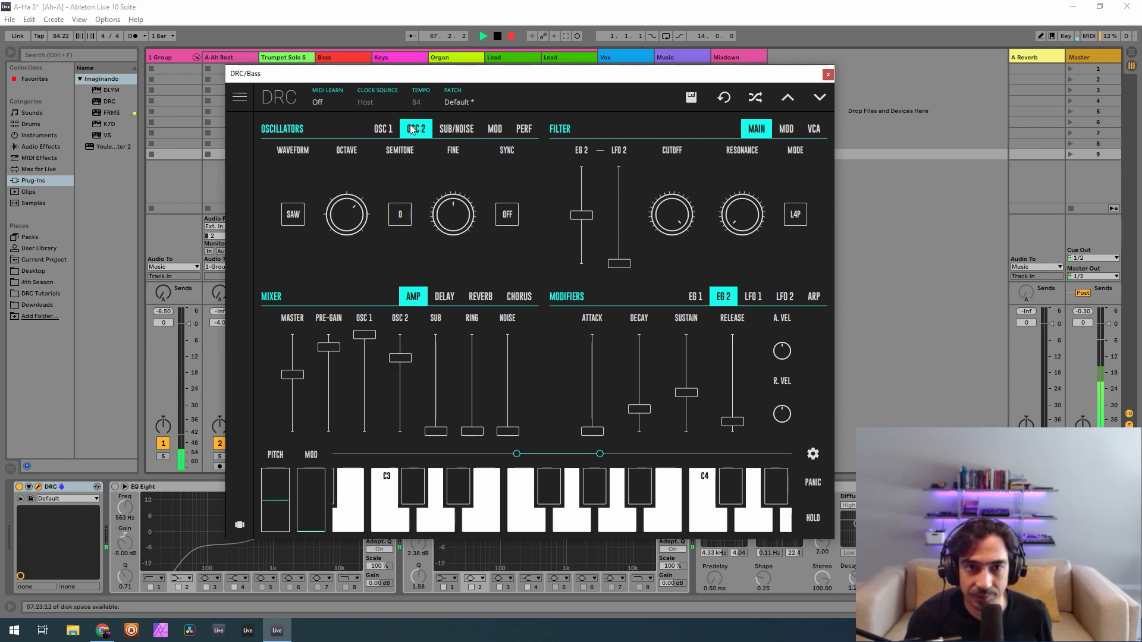
pyautogui.click(297, 216)
pyautogui.click(301, 206)
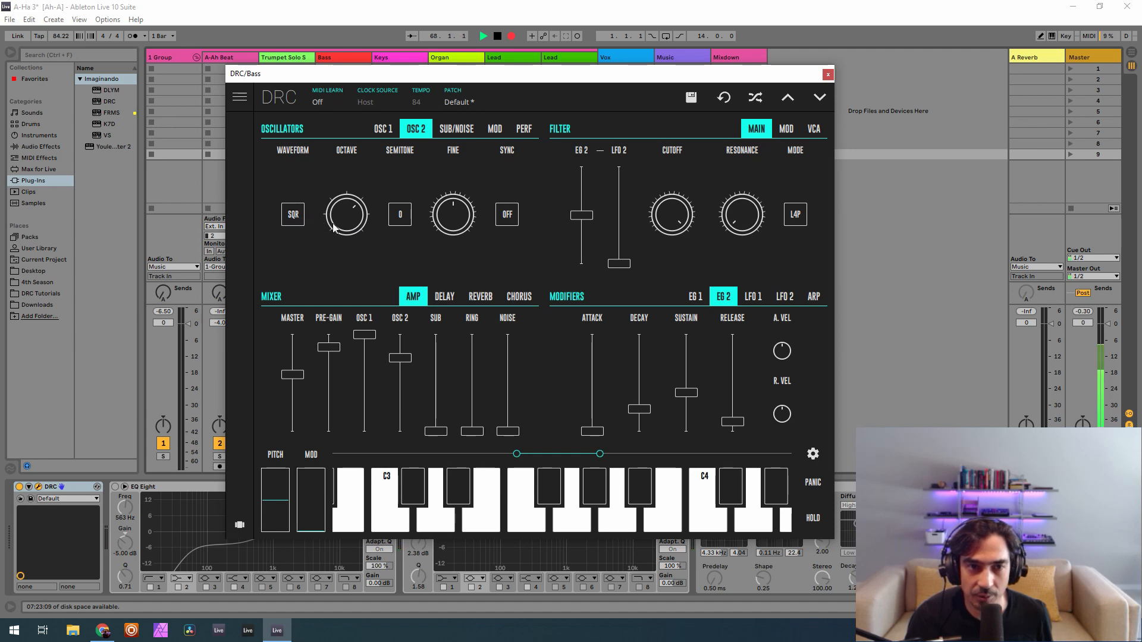
pyautogui.moveTo(450, 220); pyautogui.dragTo(484, 208)
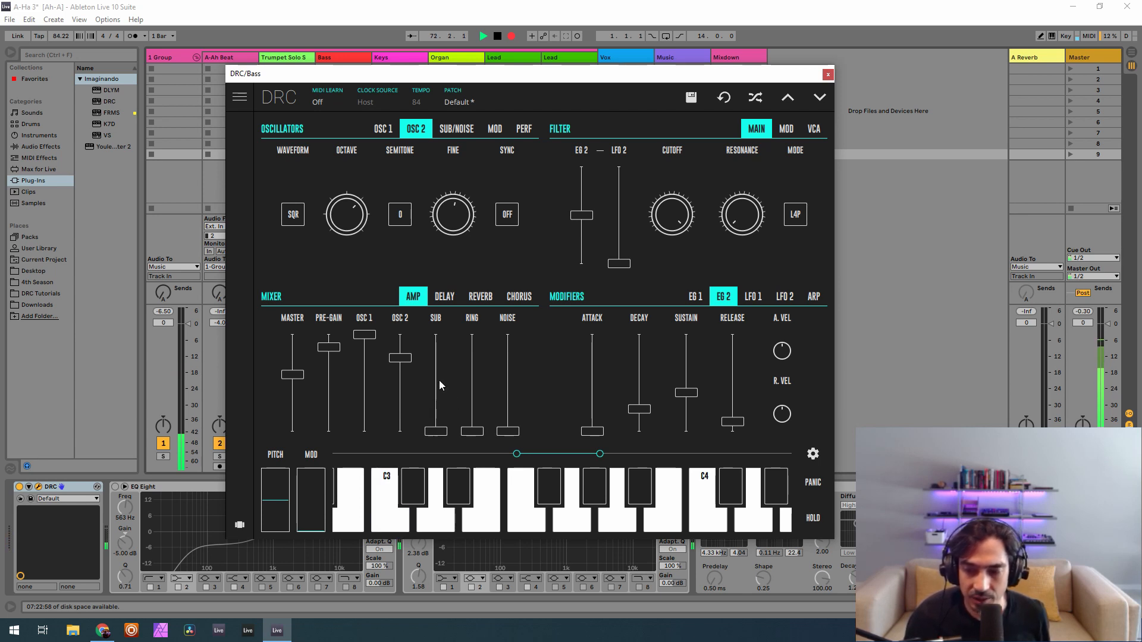
# Set the sub oscillator to the SQR waveform, raise its octave and bring its mixer level to just under half
pyautogui.click(459, 130)
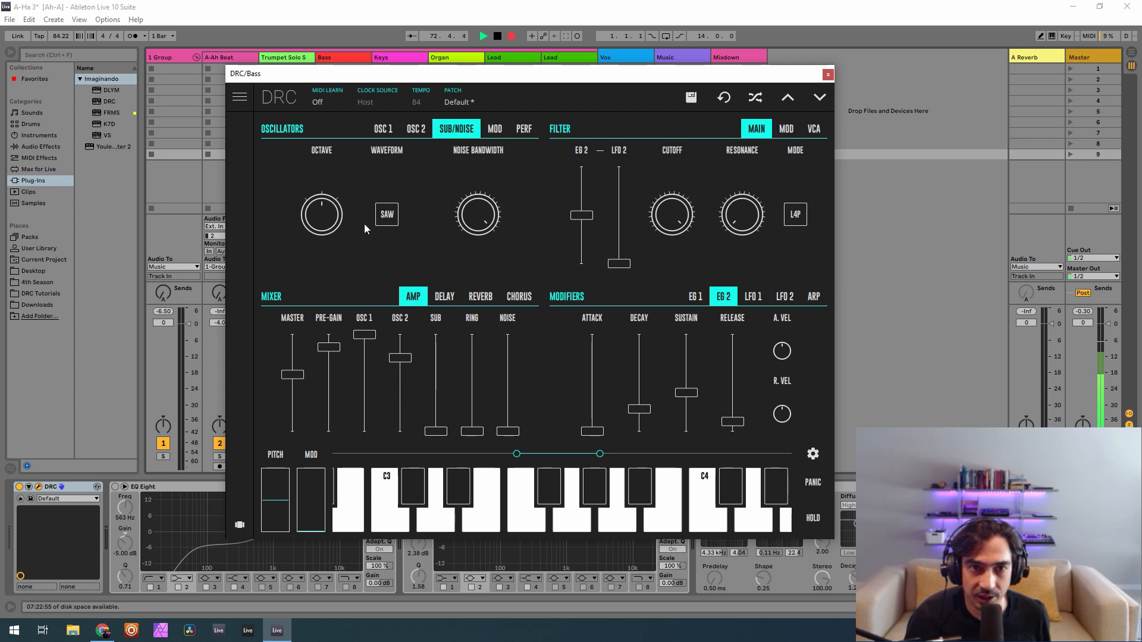
pyautogui.click(386, 214)
pyautogui.click(386, 203)
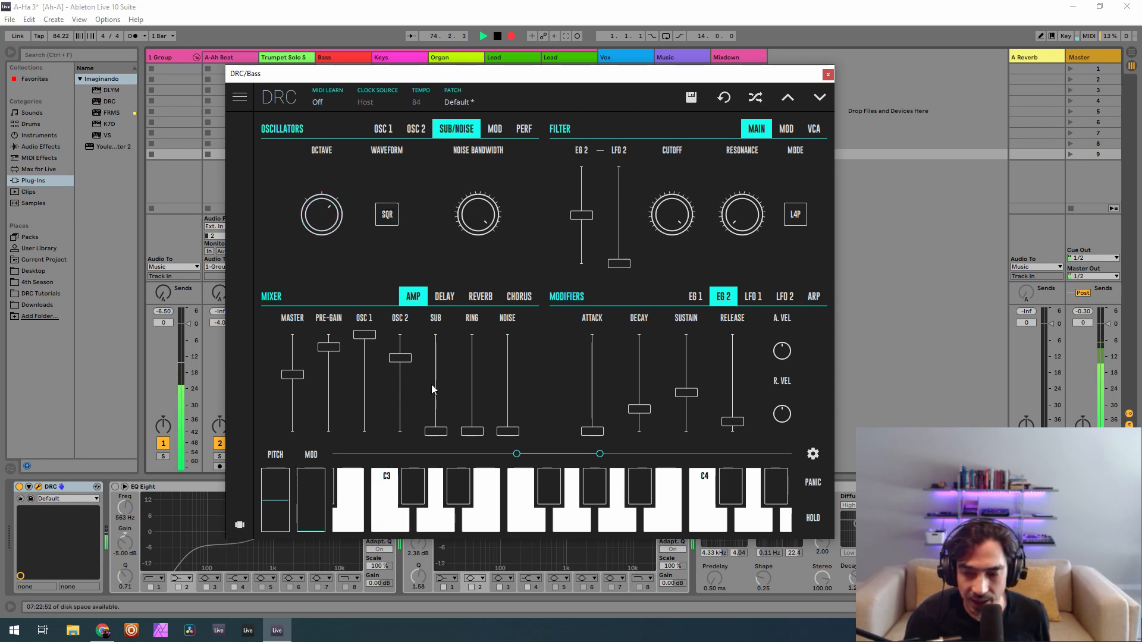
pyautogui.moveTo(438, 391); pyautogui.dragTo(443, 393)
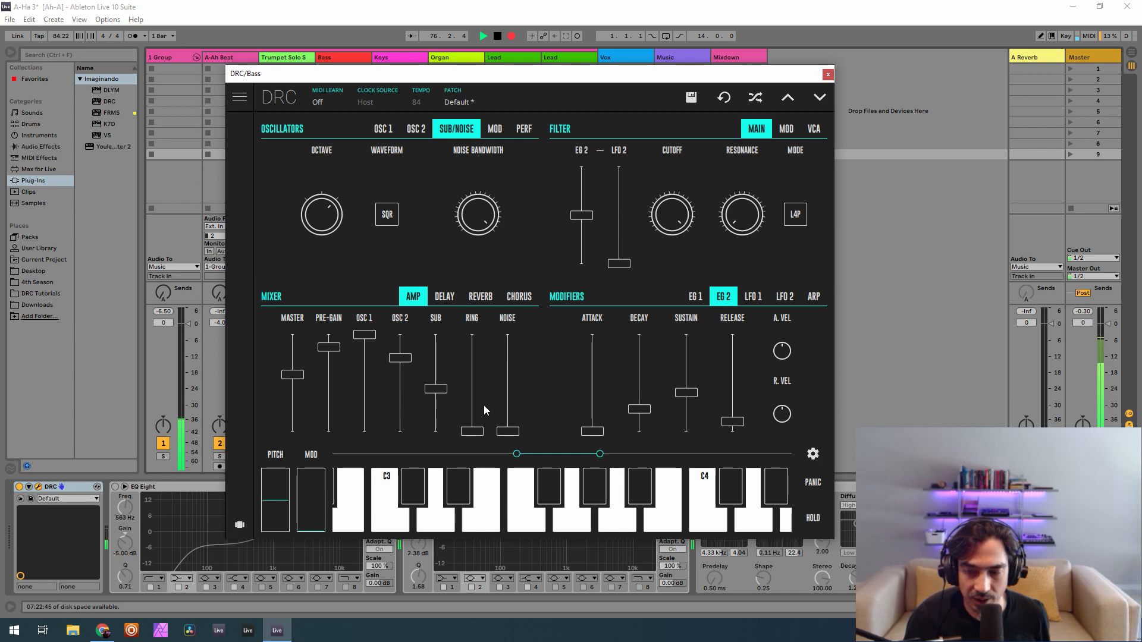
# Raise the ring modulation level to maximum and set the performance mode to MONO
pyautogui.moveTo(479, 397); pyautogui.dragTo(483, 276)
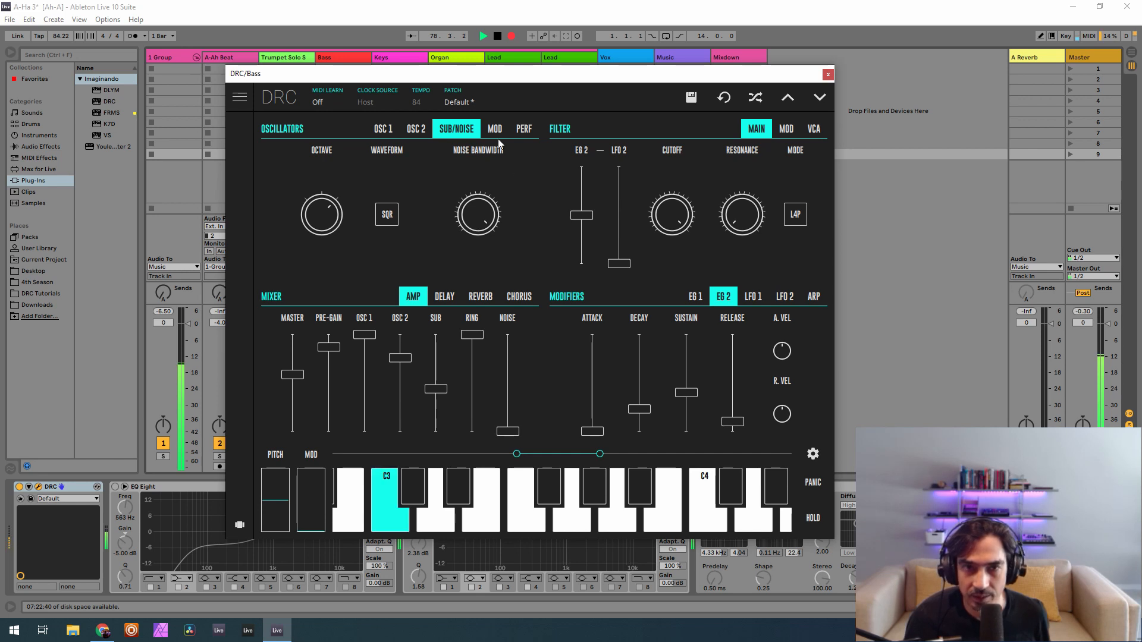
pyautogui.click(522, 130)
pyautogui.click(301, 210)
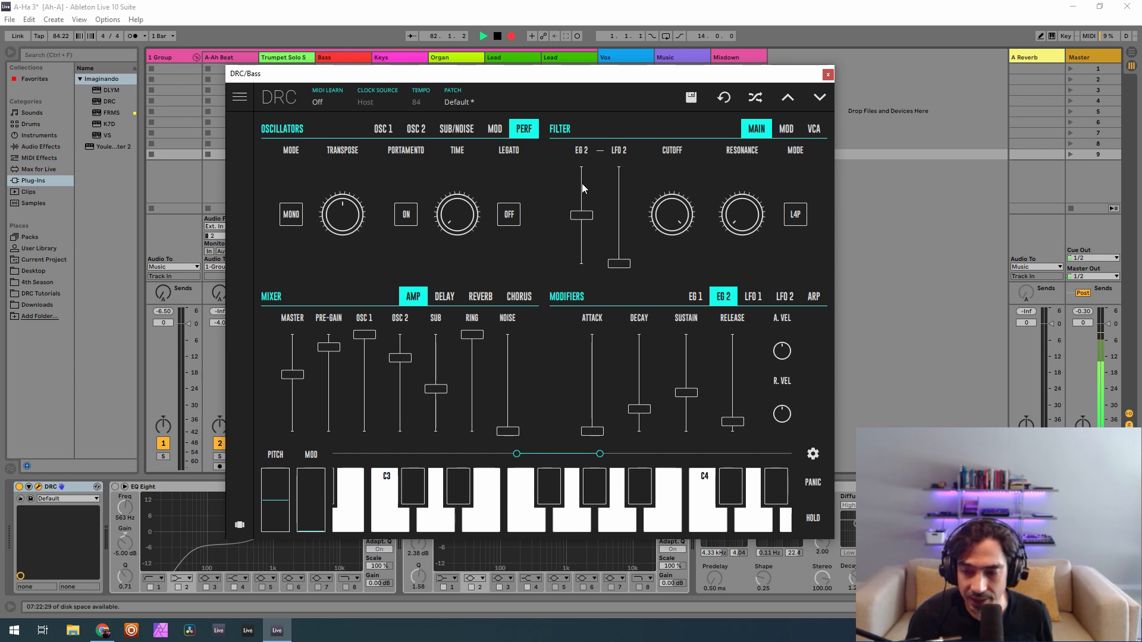
# Set the filter to L2P mode with EG 2 amount at maximum, cutoff near minimum and resonance at about 0.32
pyautogui.moveTo(582, 216); pyautogui.dragTo(582, 167)
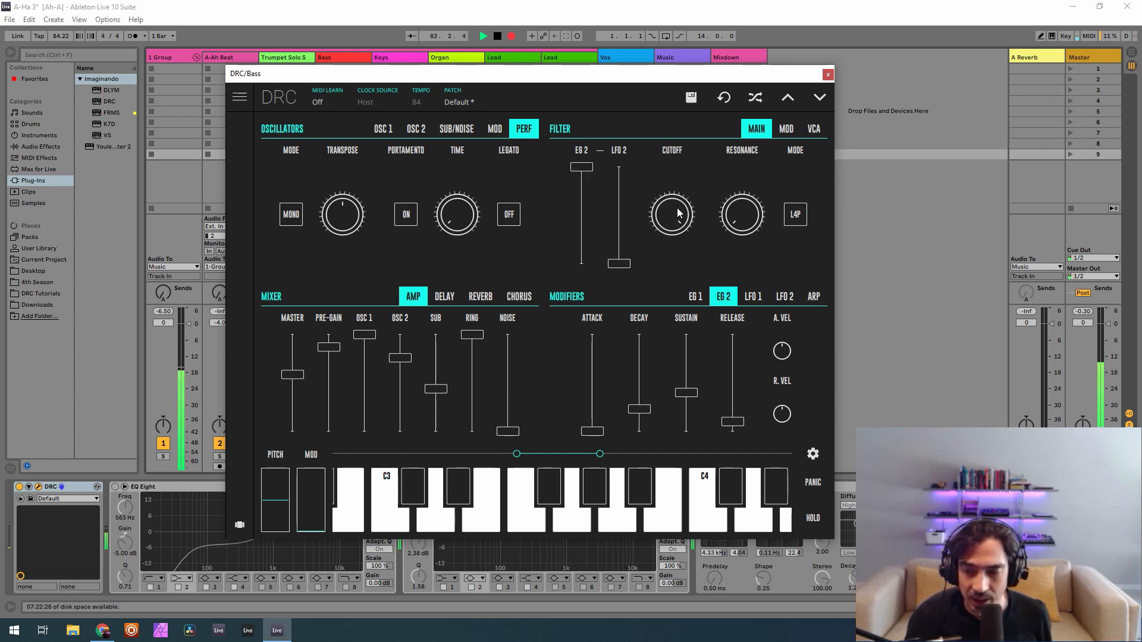
pyautogui.moveTo(677, 210); pyautogui.dragTo(677, 268)
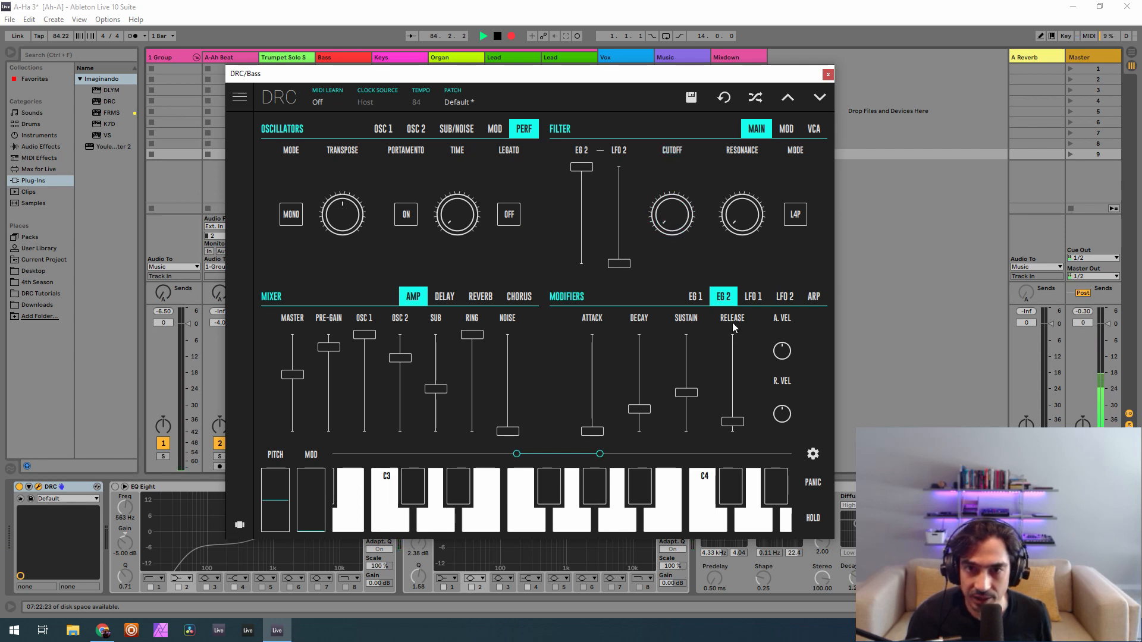
pyautogui.click(796, 214)
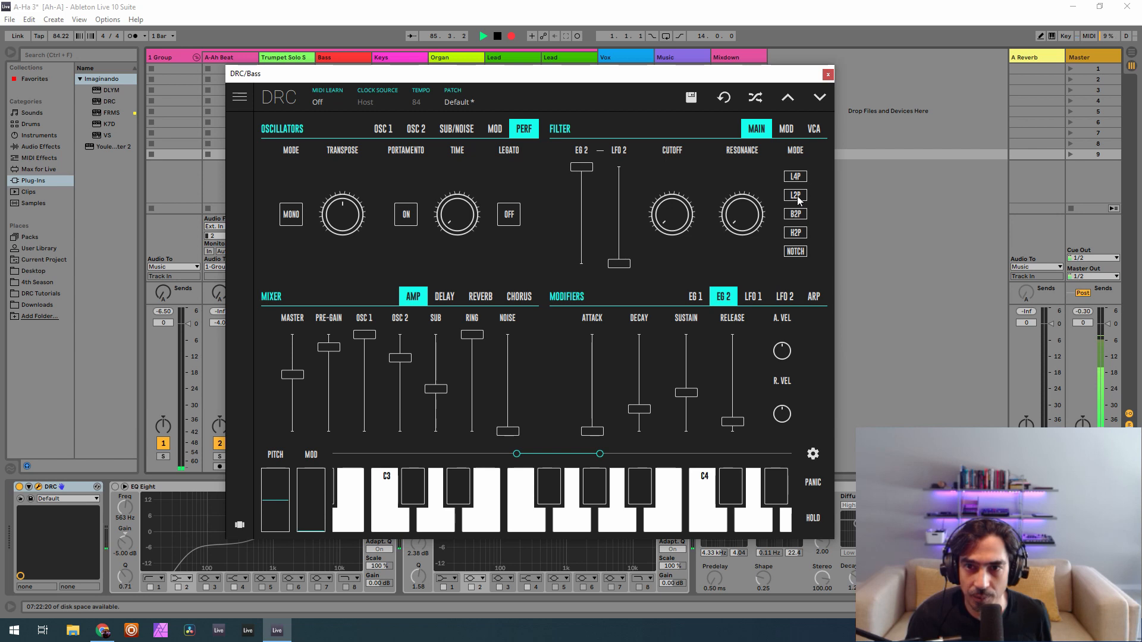
pyautogui.click(797, 195)
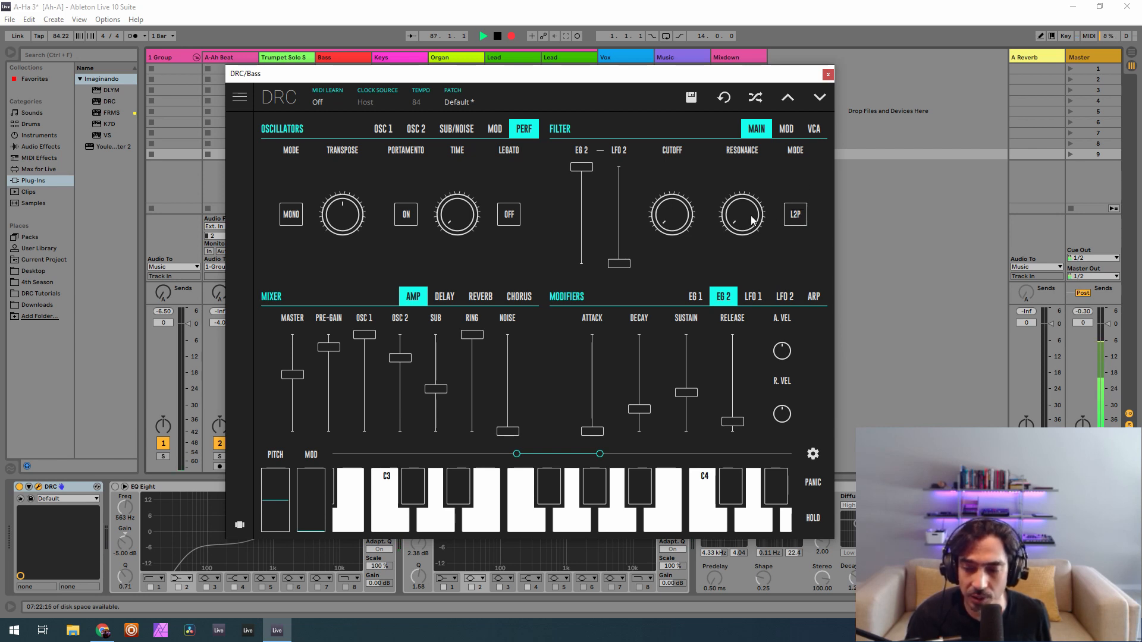
pyautogui.moveTo(752, 220); pyautogui.dragTo(771, 124)
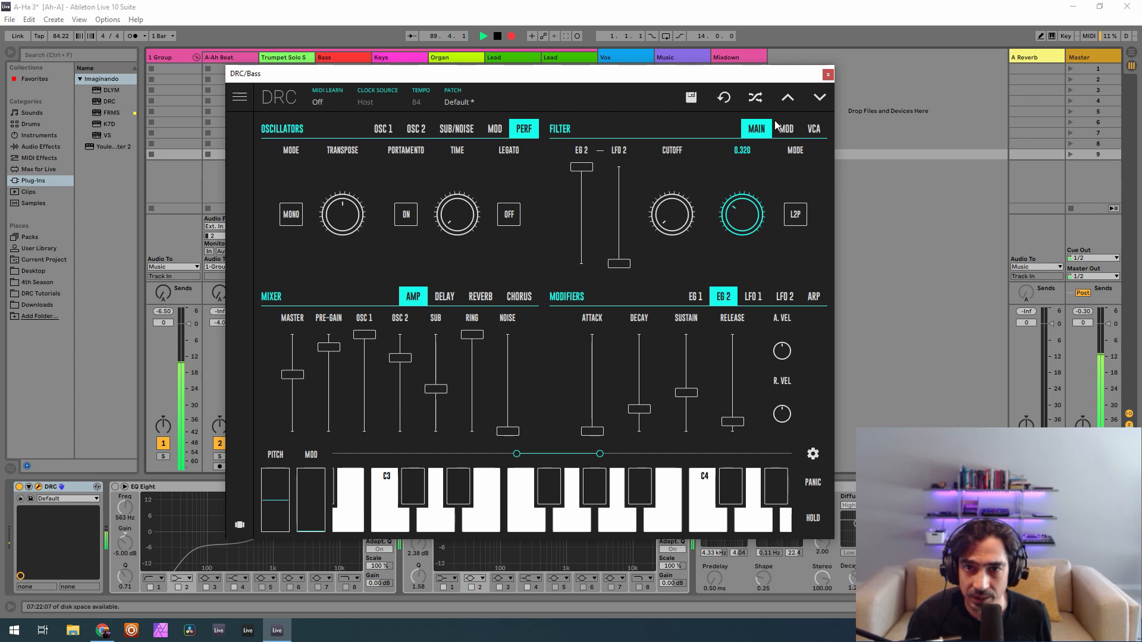
pyautogui.moveTo(782, 123); pyautogui.dragTo(783, 122)
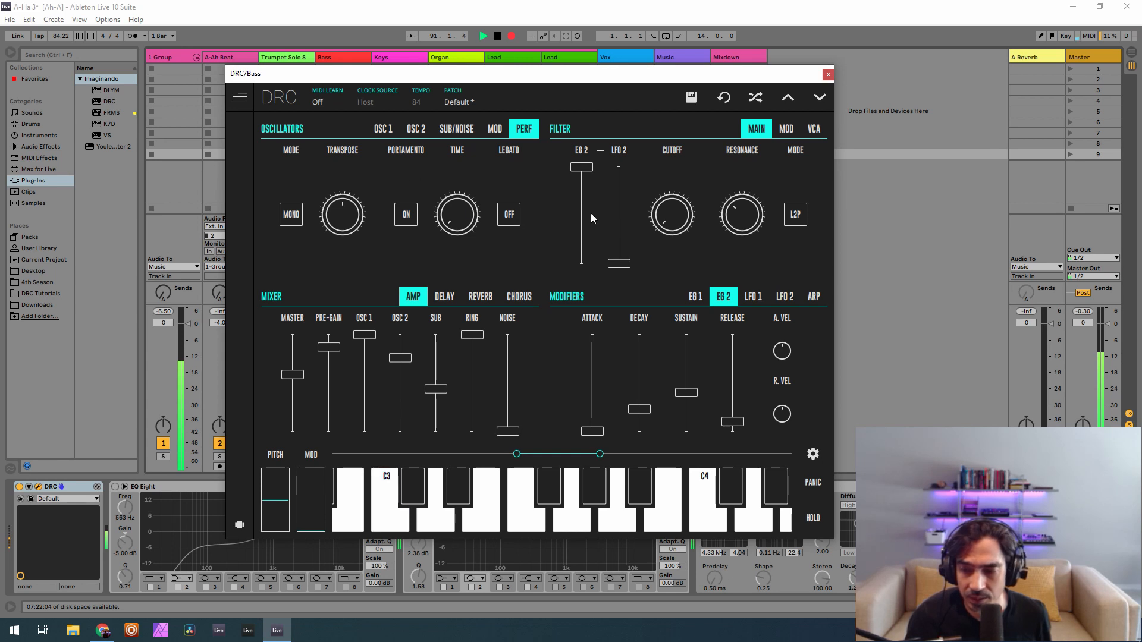
# Raise the filter's KBD modulation to about halfway between centre and maximum
pyautogui.click(786, 130)
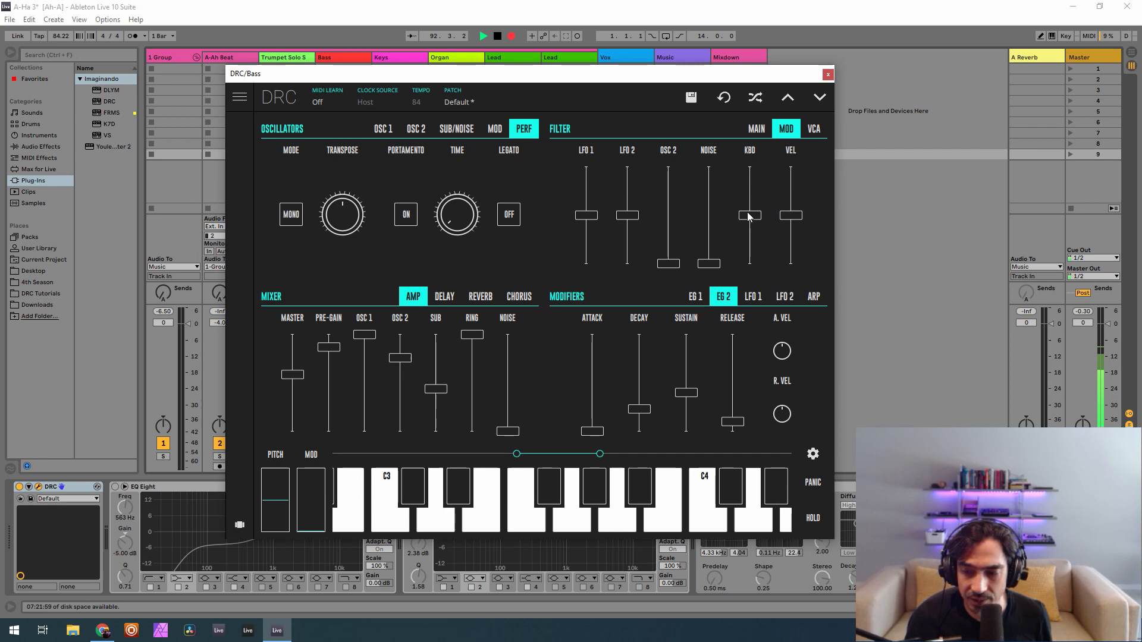
pyautogui.moveTo(755, 188); pyautogui.dragTo(766, 191)
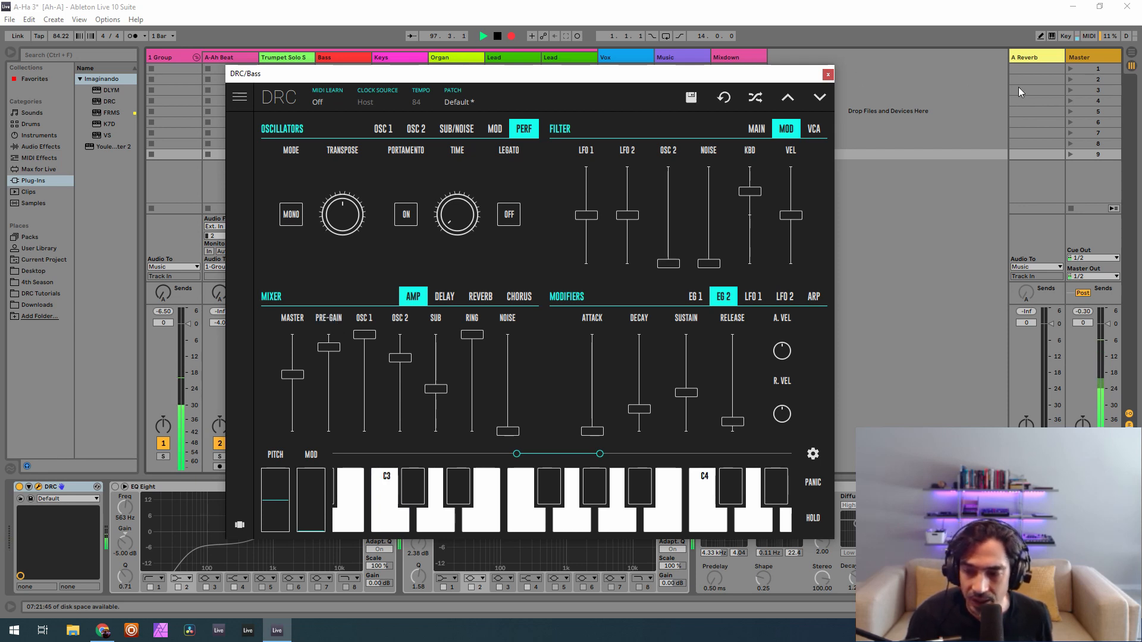
# Shape EG 1 with decay lowered to about a third, sustain at zero and a slightly shorter release
pyautogui.click(696, 297)
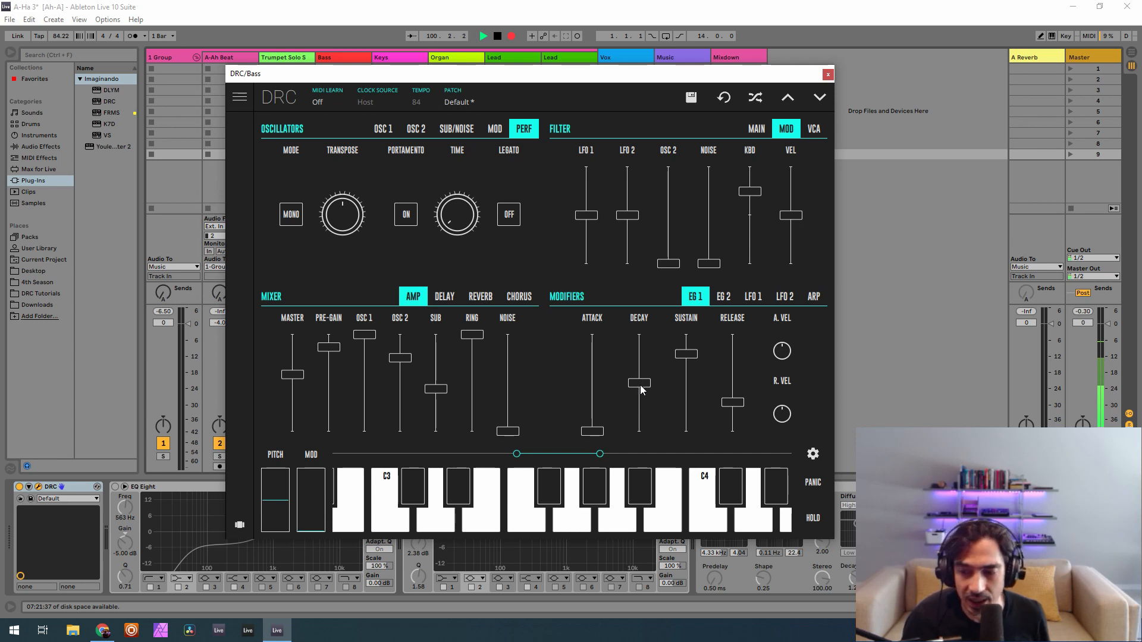
pyautogui.moveTo(641, 390); pyautogui.dragTo(641, 404)
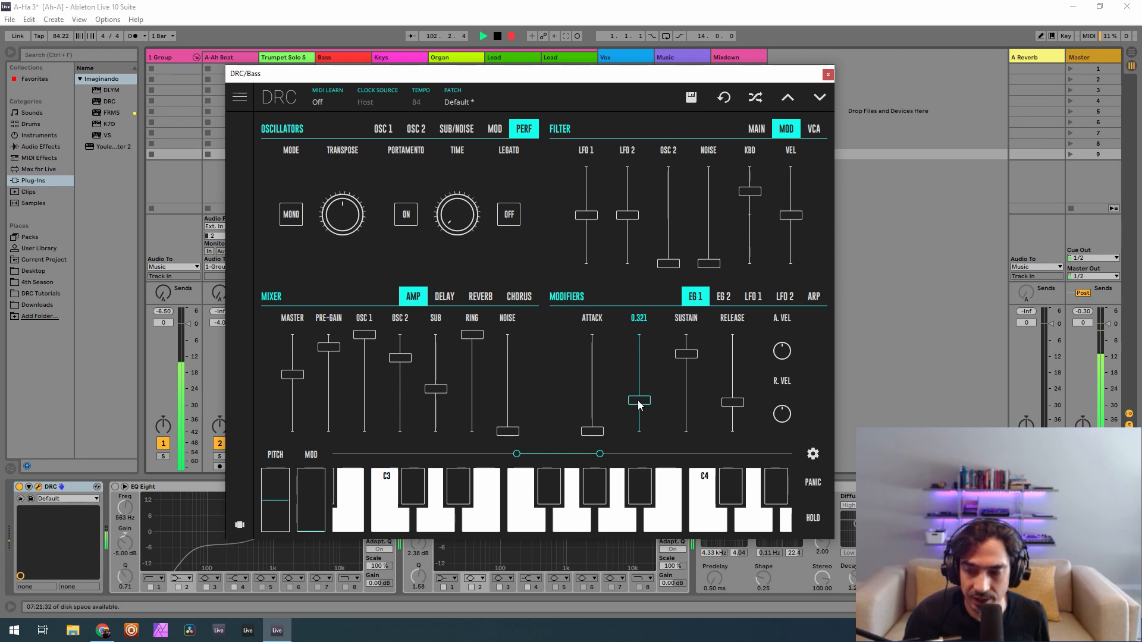
pyautogui.moveTo(647, 405); pyautogui.dragTo(720, 456)
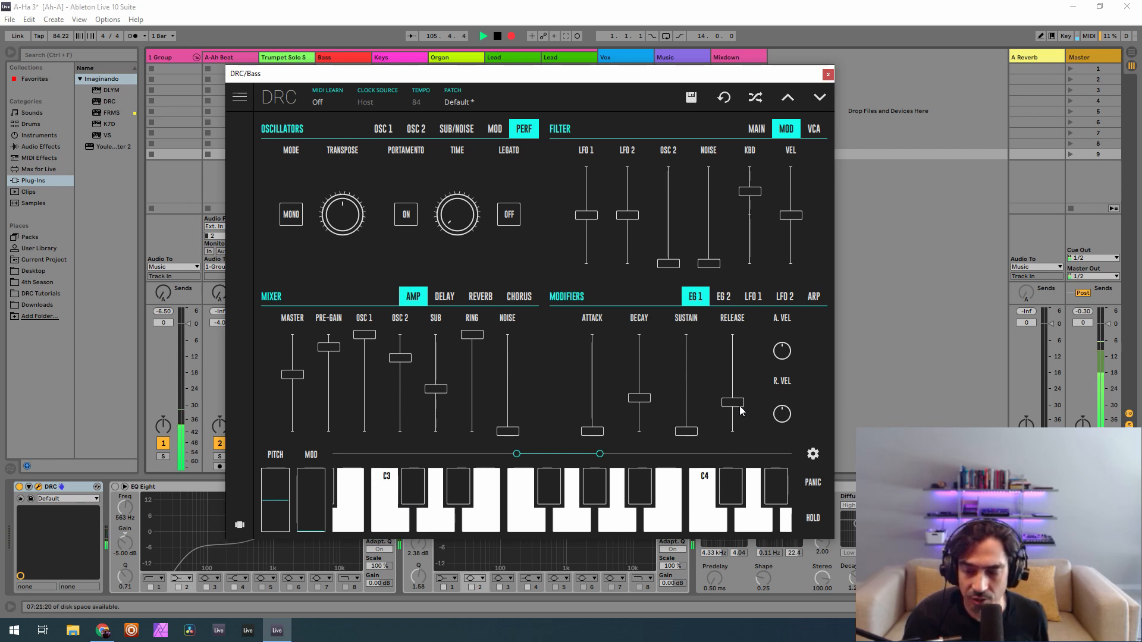
pyautogui.moveTo(740, 410); pyautogui.dragTo(741, 407)
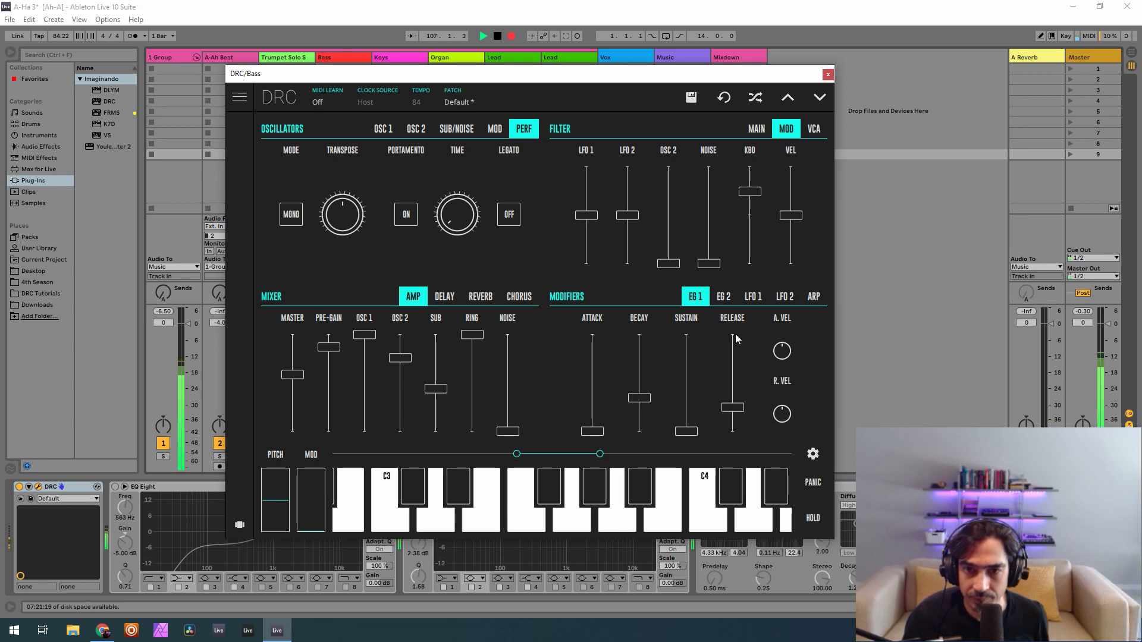
# Shape EG 2 with sustain at zero, decay at about a fifth and release raised to about a third
pyautogui.click(725, 297)
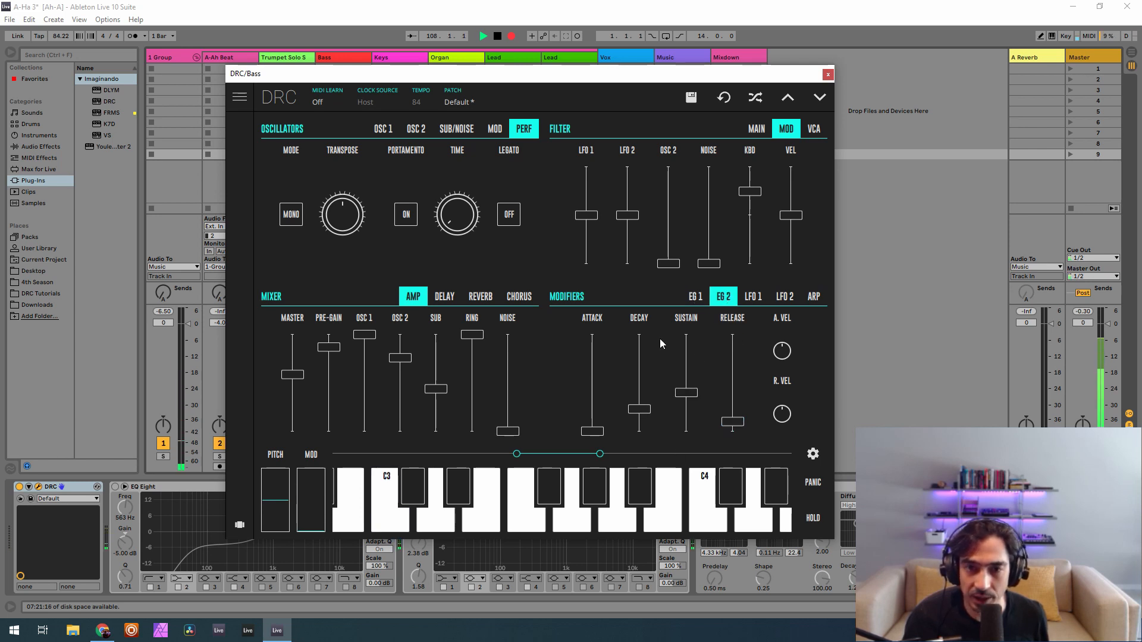
pyautogui.click(761, 123)
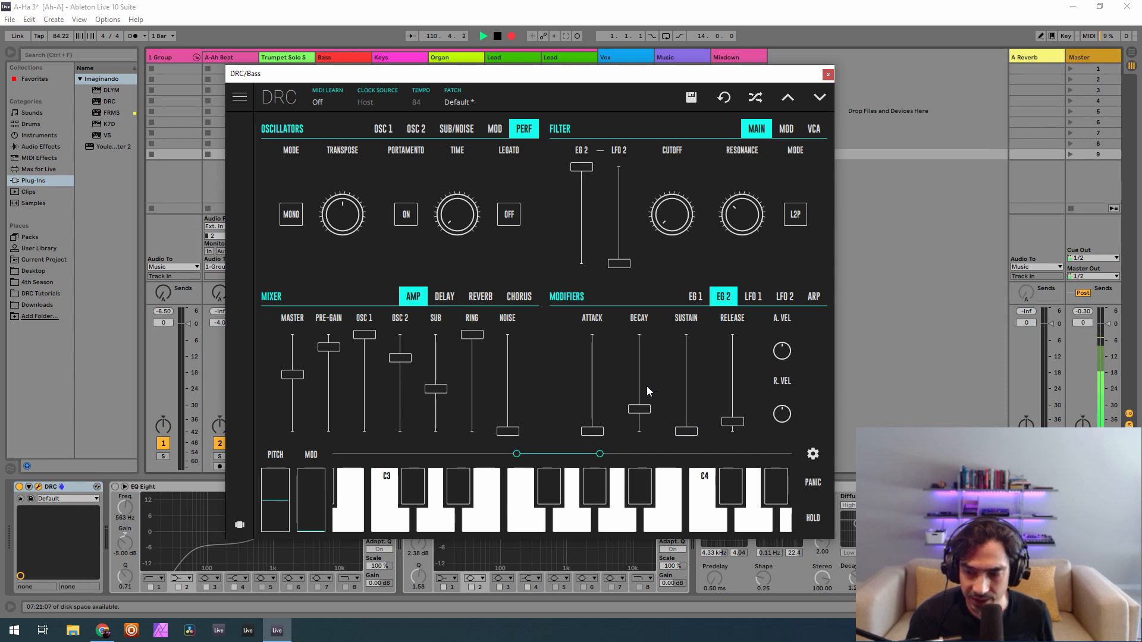
pyautogui.moveTo(645, 408); pyautogui.dragTo(650, 417)
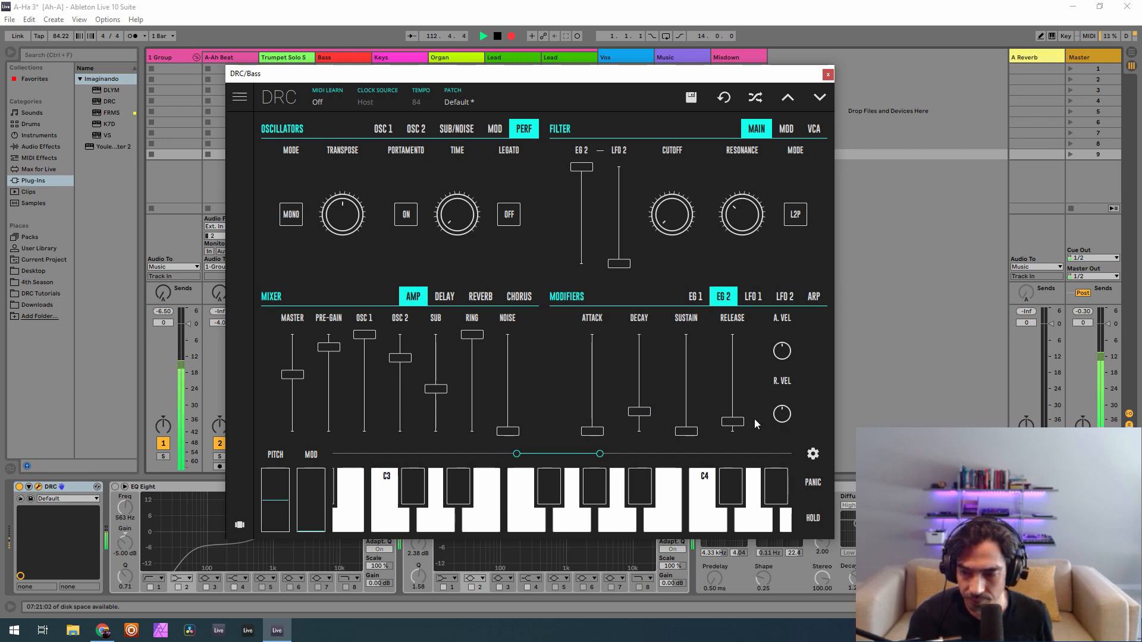
pyautogui.moveTo(730, 407); pyautogui.dragTo(759, 399)
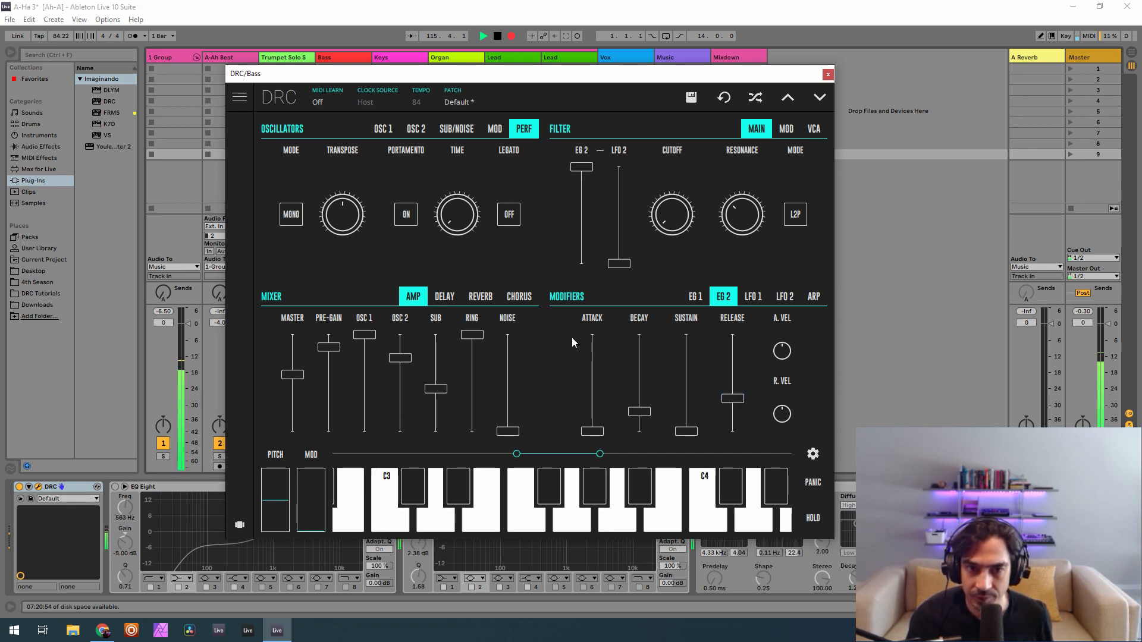
# Set the reverb amount to about a quarter, decay slightly above half and damping to about a third
pyautogui.click(480, 296)
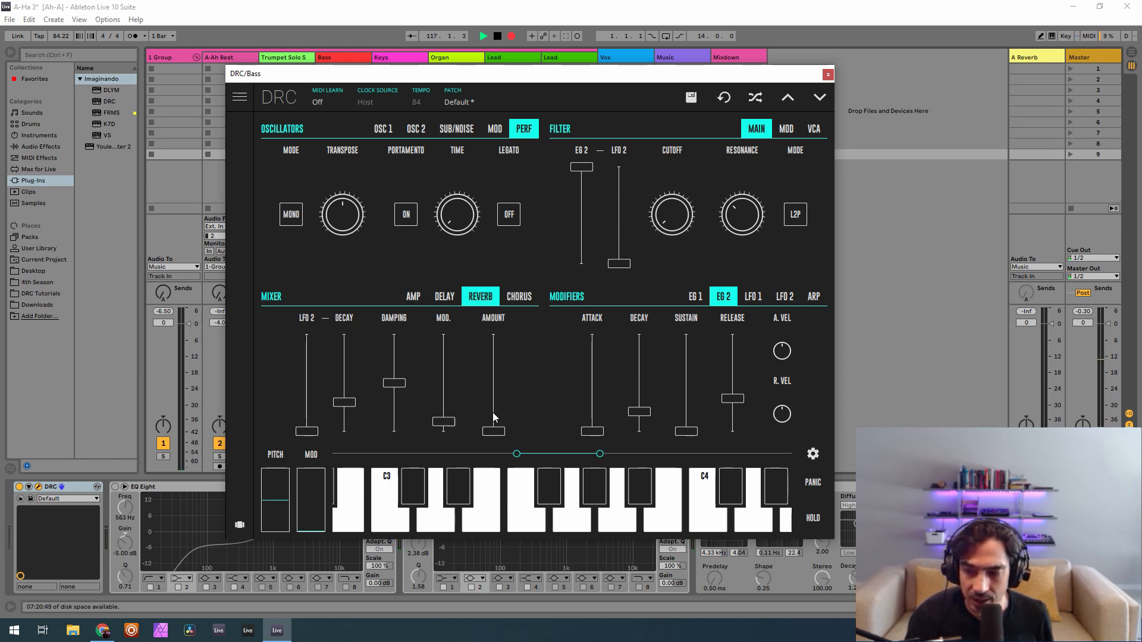
pyautogui.moveTo(493, 417); pyautogui.dragTo(506, 409)
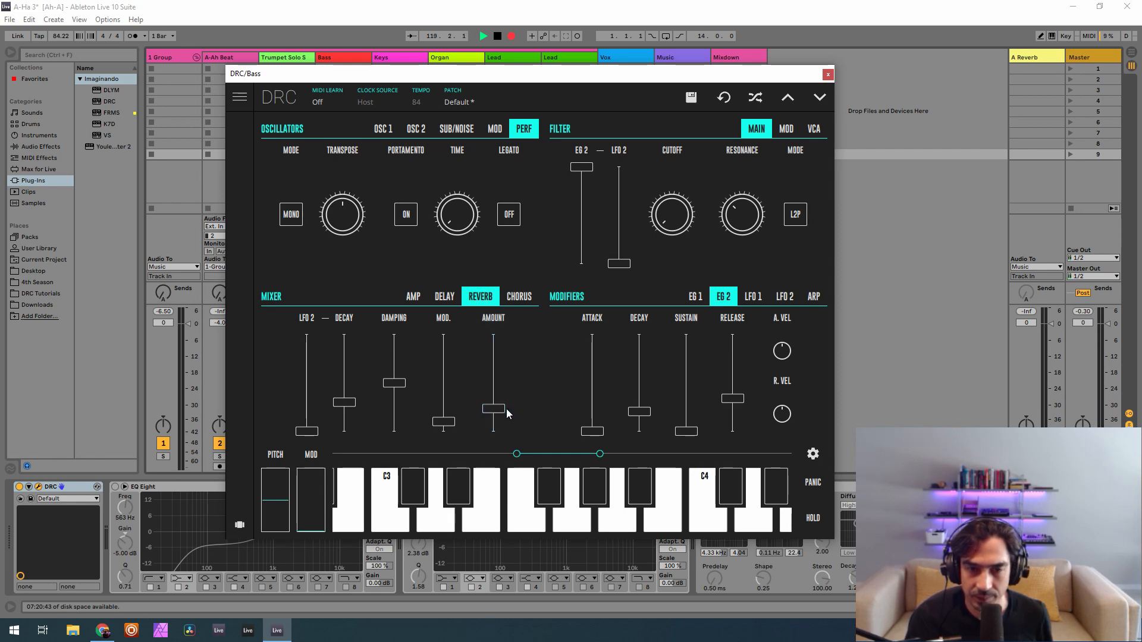
pyautogui.moveTo(347, 369); pyautogui.dragTo(366, 376)
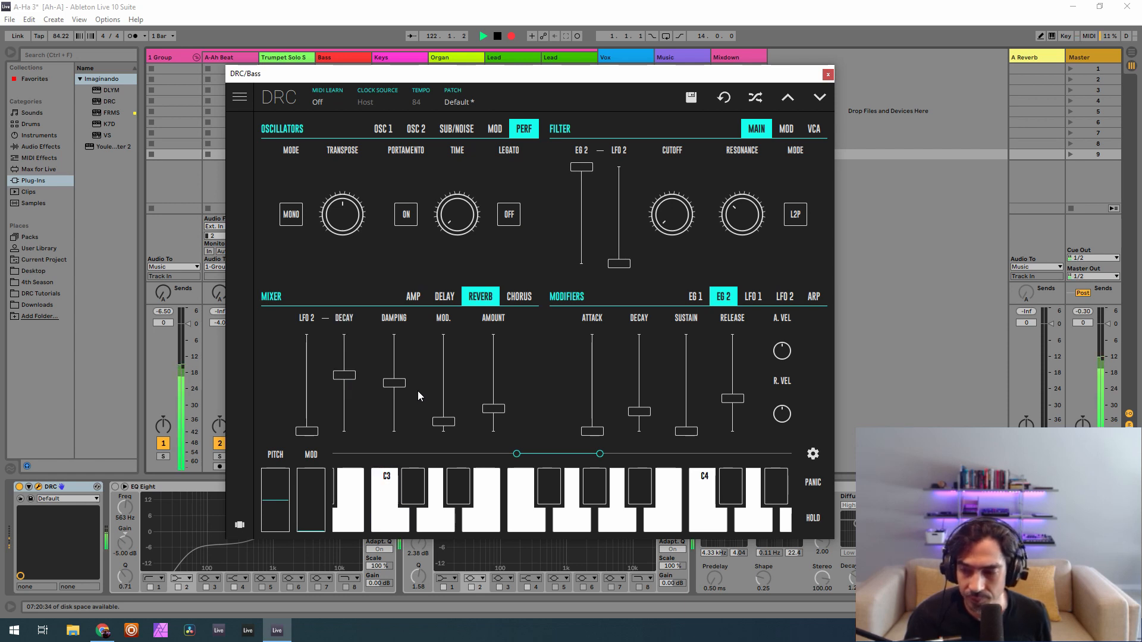
pyautogui.moveTo(394, 384); pyautogui.dragTo(394, 404)
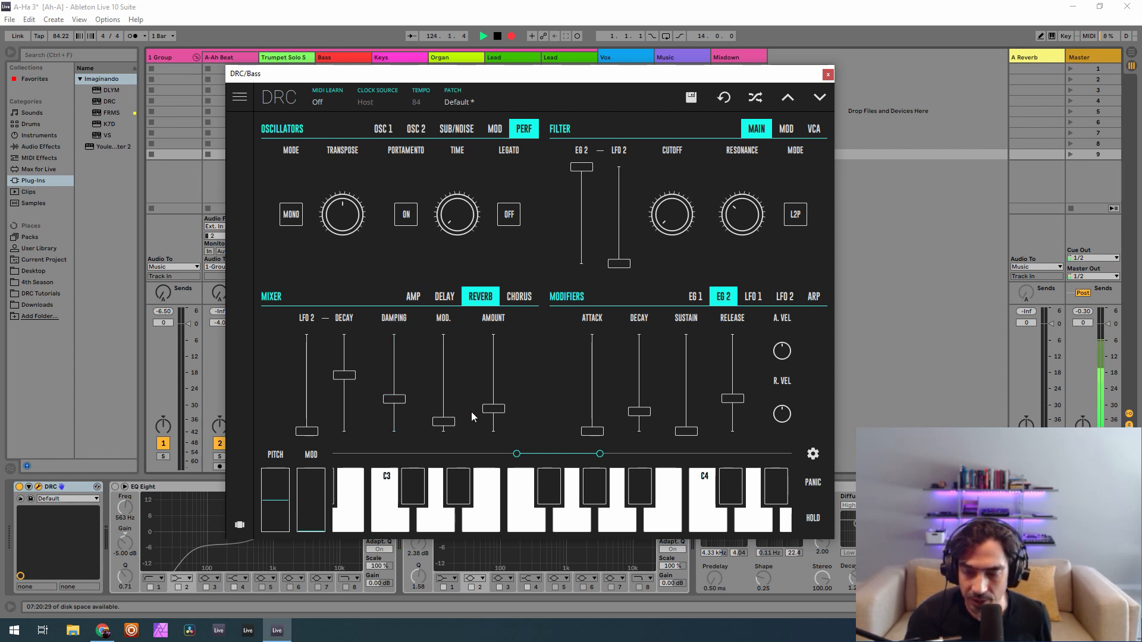
pyautogui.moveTo(451, 322)
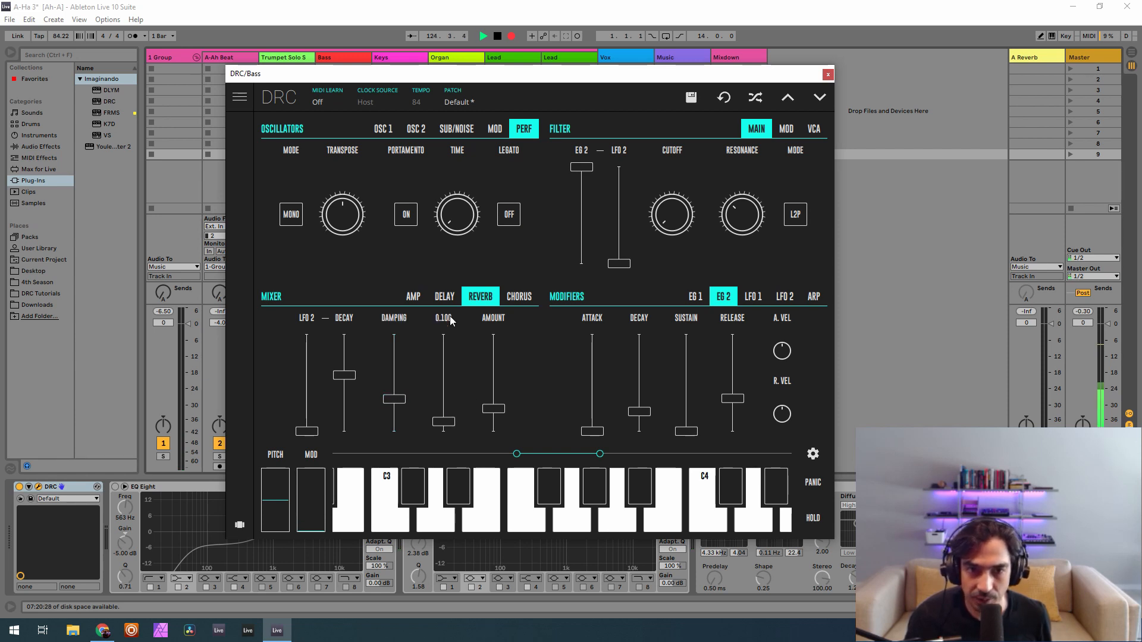
# Enable the chorus with a low rate and depth slightly above half, and close the Bass synth window
pyautogui.click(517, 297)
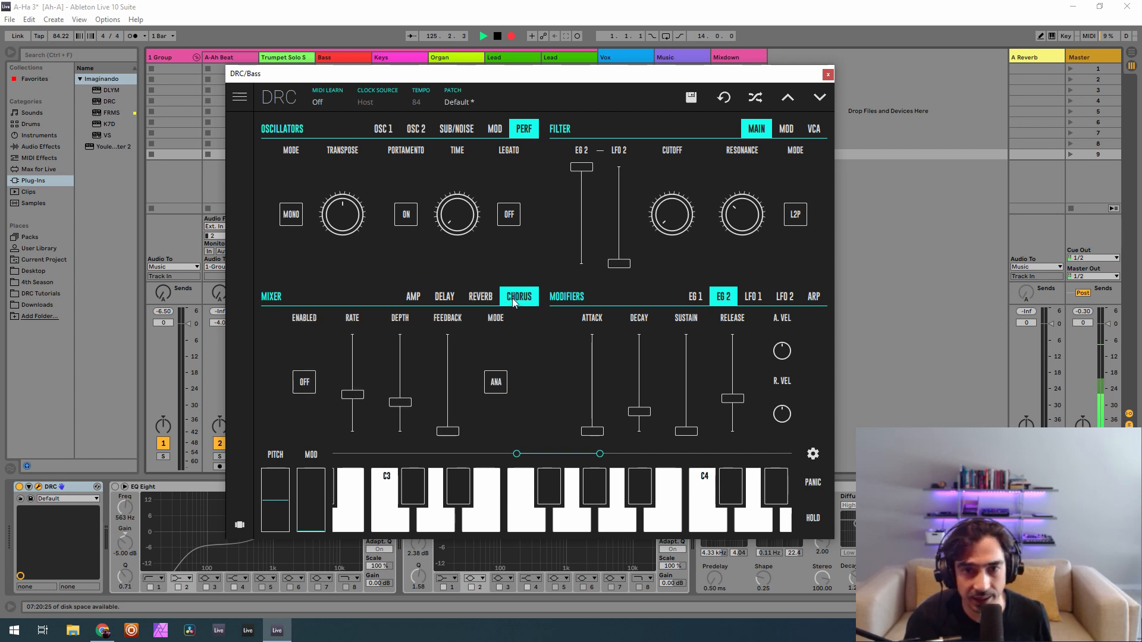
pyautogui.click(304, 383)
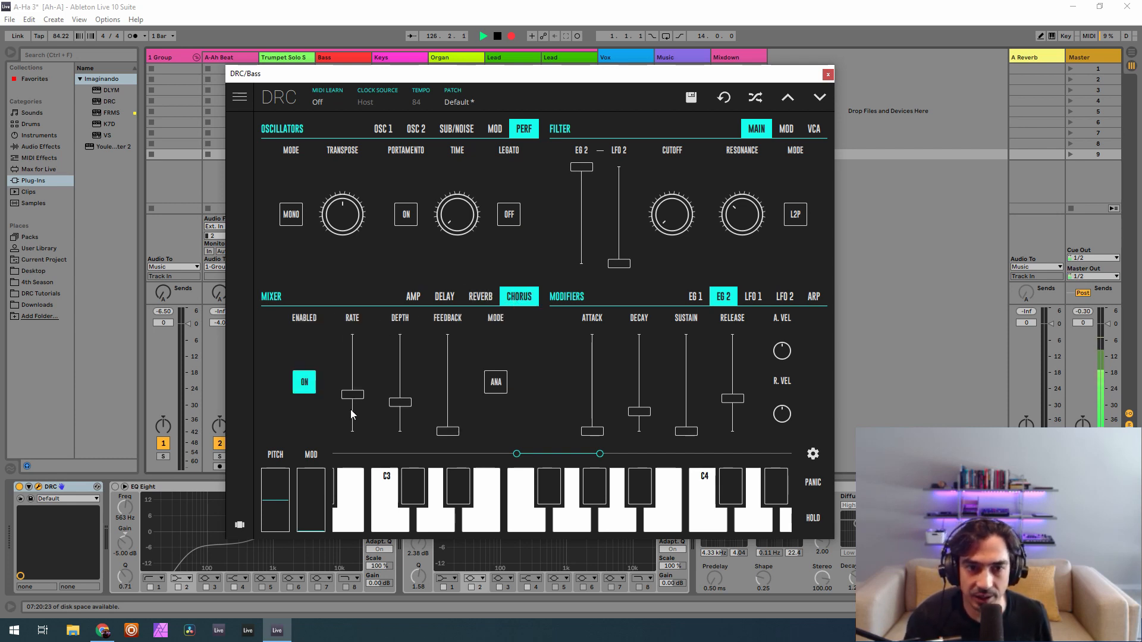
pyautogui.moveTo(352, 415); pyautogui.dragTo(359, 418)
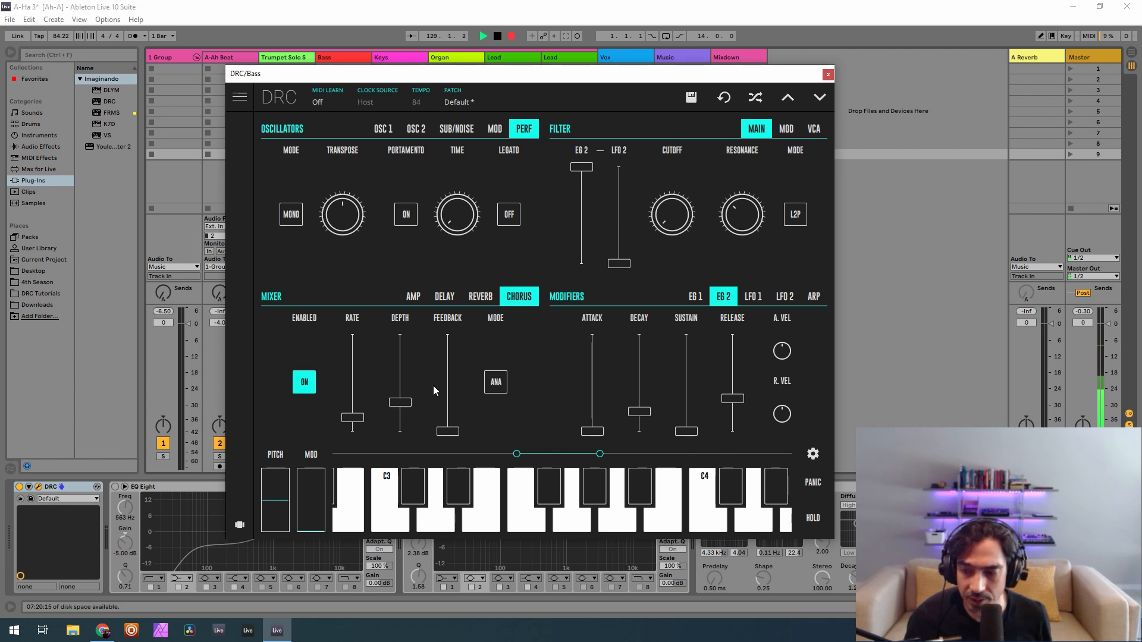
pyautogui.moveTo(402, 380); pyautogui.dragTo(410, 384)
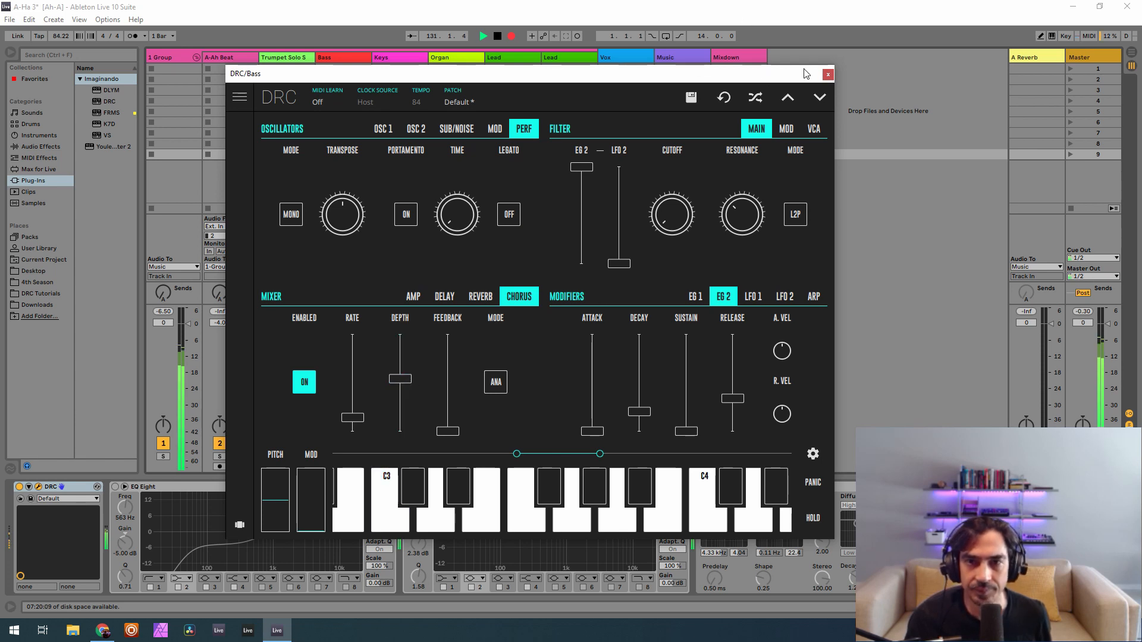
pyautogui.click(827, 74)
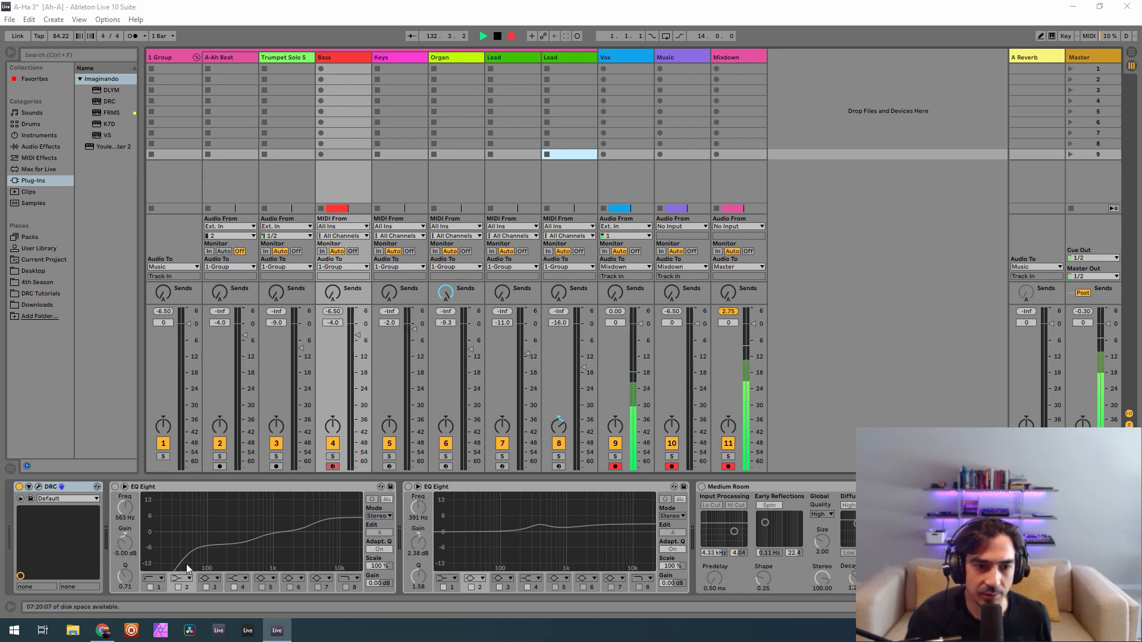
# Turn on the first EQ Eight on the Bass track and inspect the settings of bands 1, 2 and 4
pyautogui.click(114, 488)
pyautogui.click(192, 541)
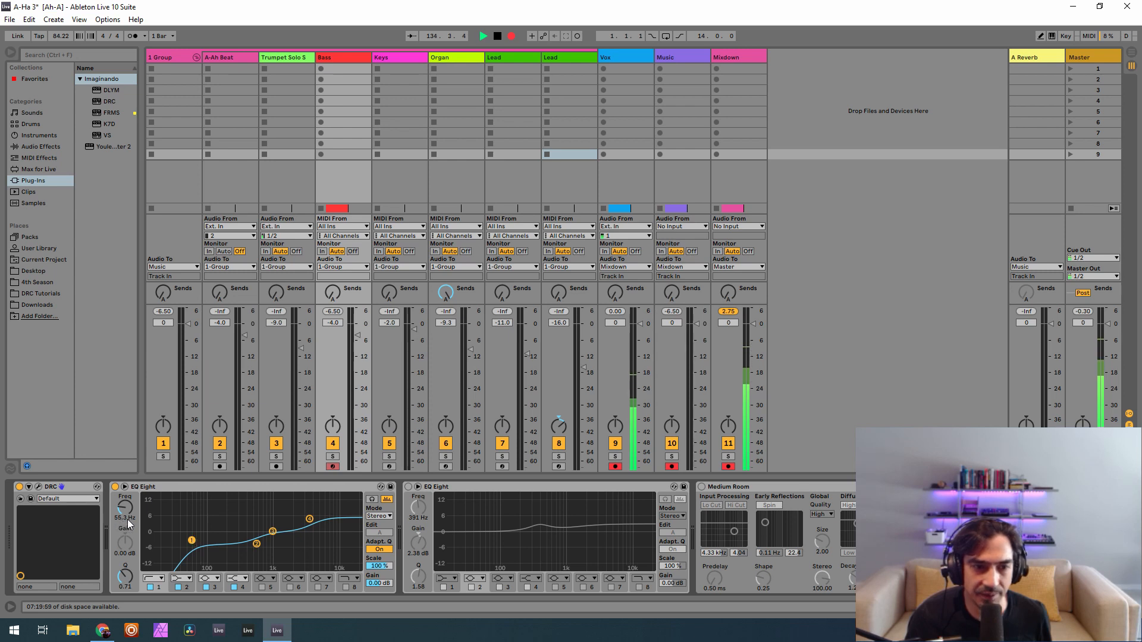
pyautogui.click(257, 544)
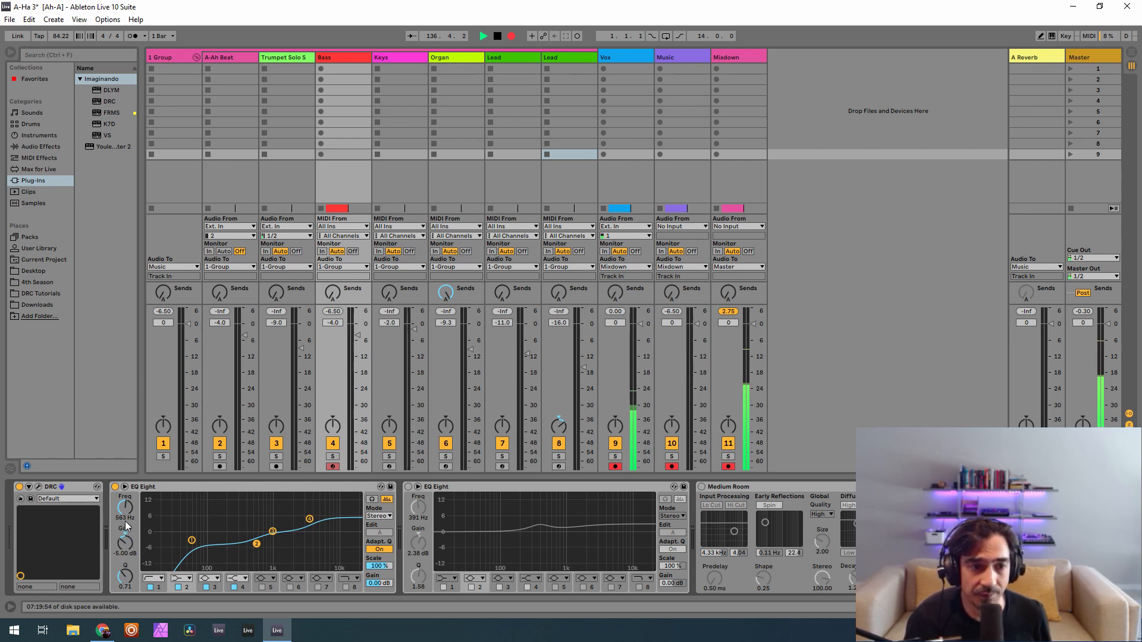
pyautogui.click(310, 519)
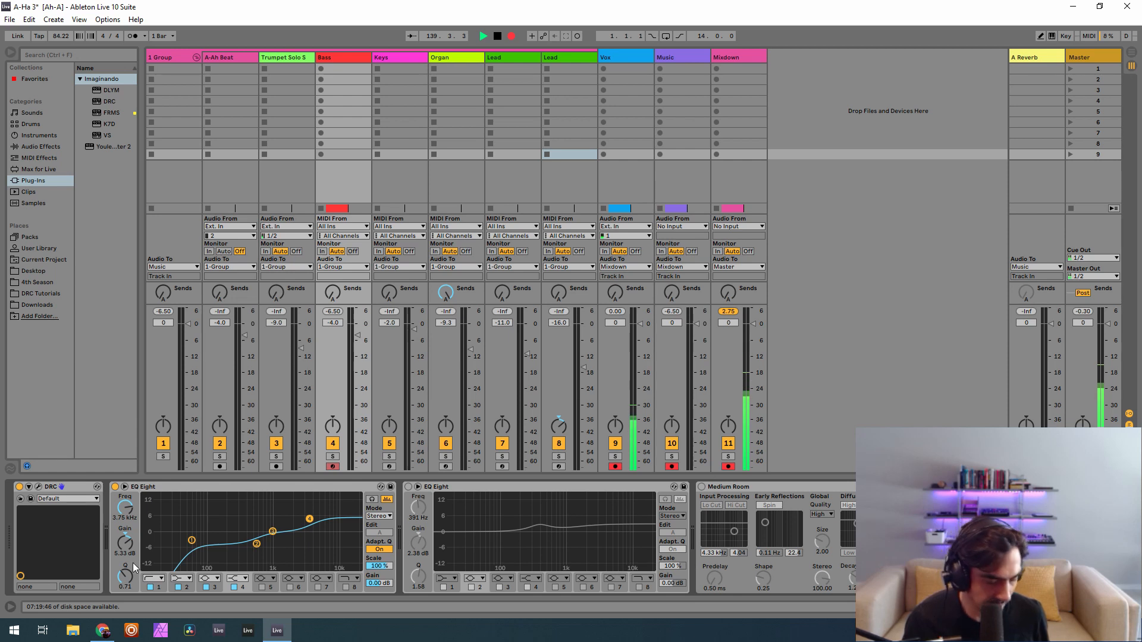
# Turn on the second EQ Eight and the Medium Room reverb, collapsing the second EQ
pyautogui.click(408, 486)
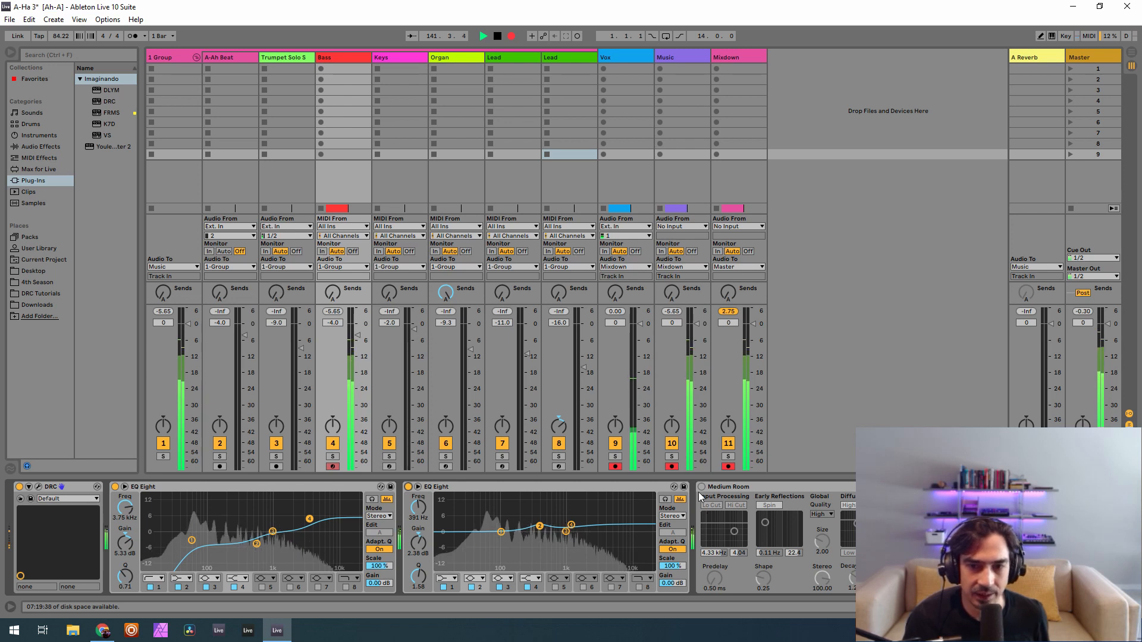
pyautogui.doubleClick(578, 486)
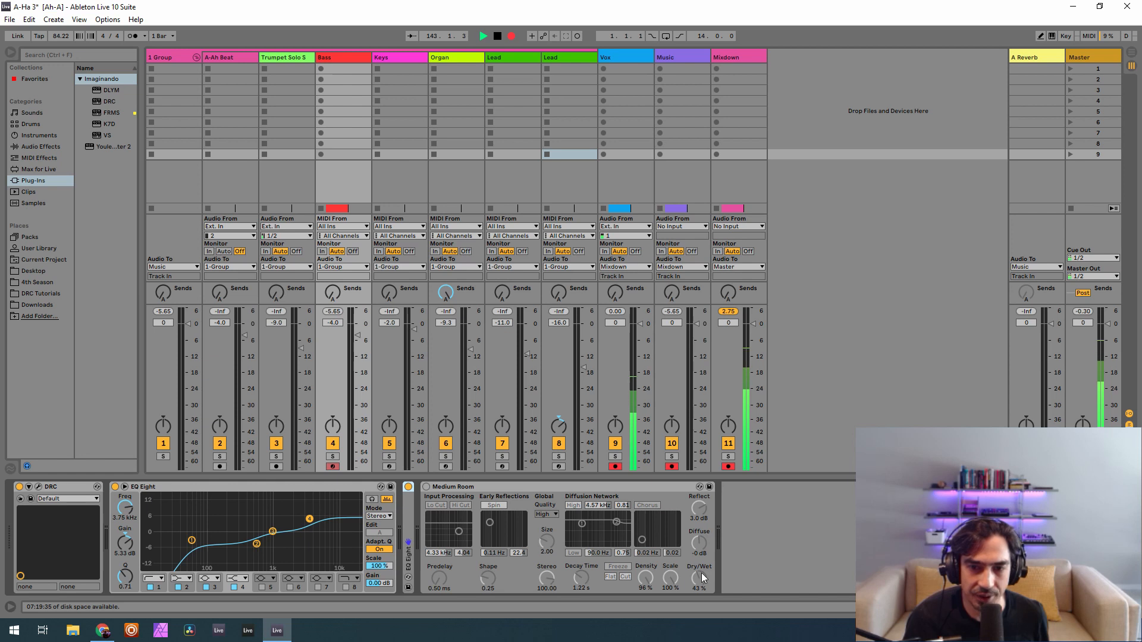
pyautogui.click(426, 486)
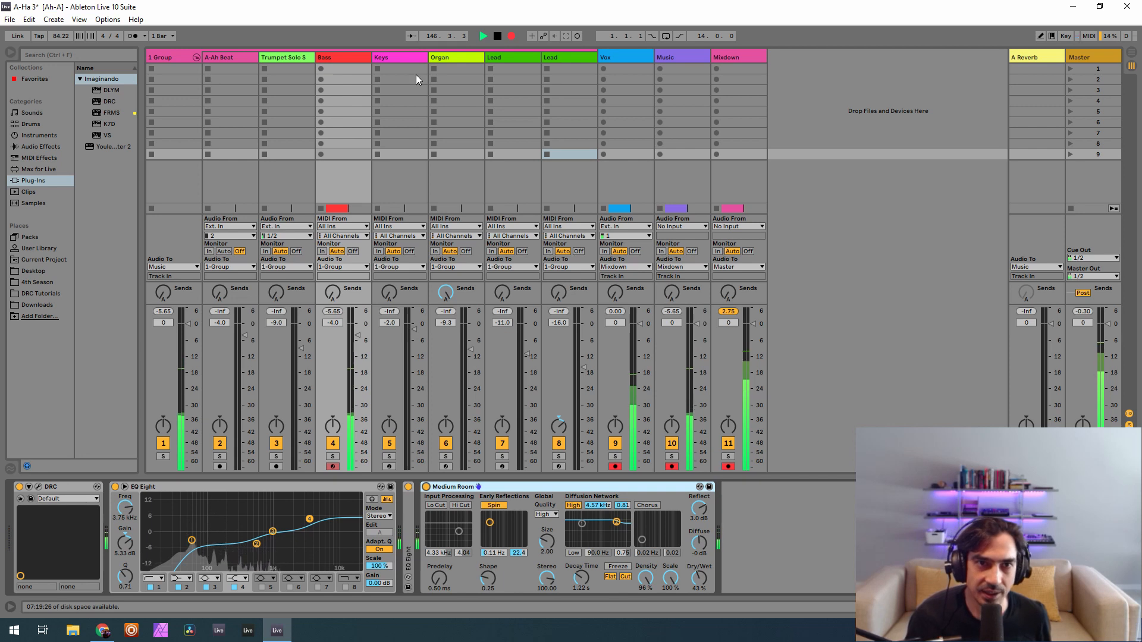
# Select the Keys track, switch to the arrangement view and open the track's DRC synth window
pyautogui.click(405, 58)
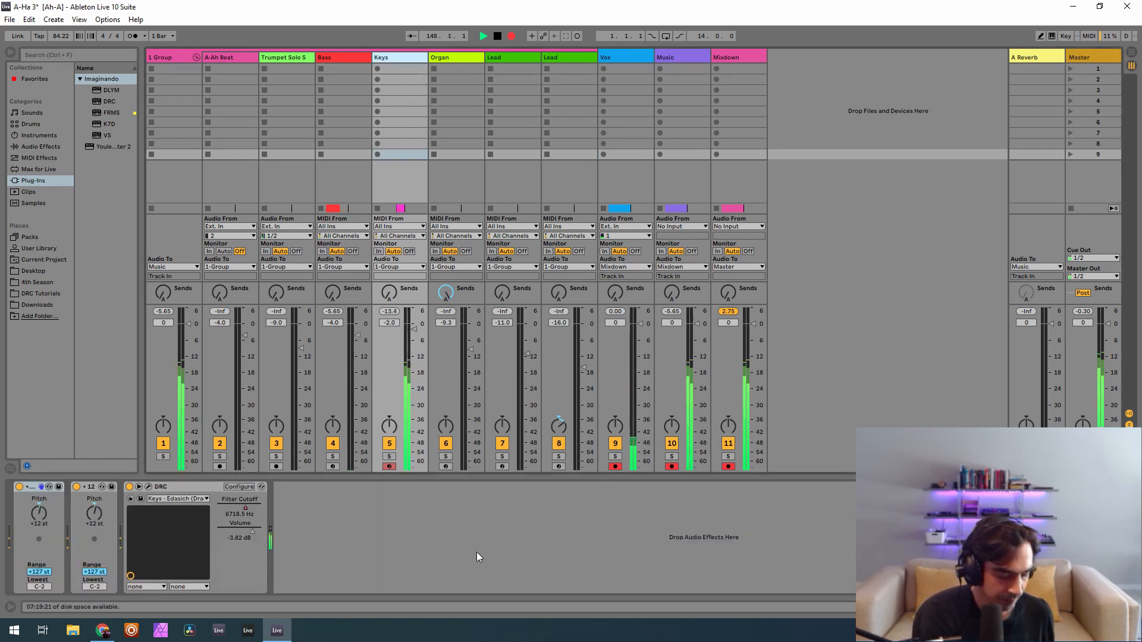
pyautogui.press('Tab')
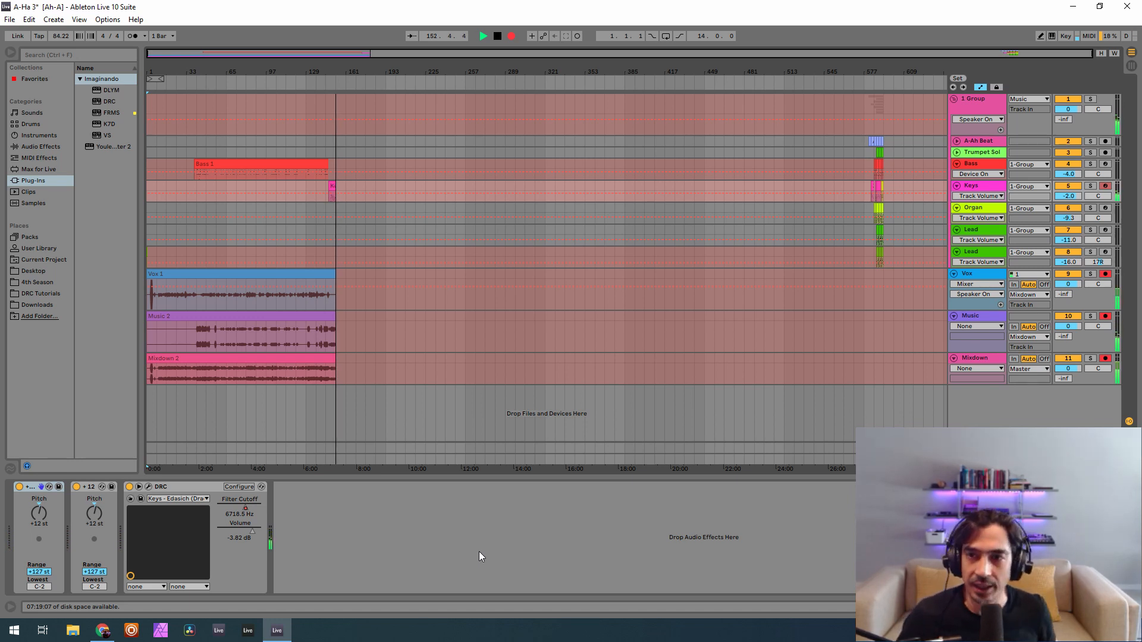
pyautogui.click(971, 187)
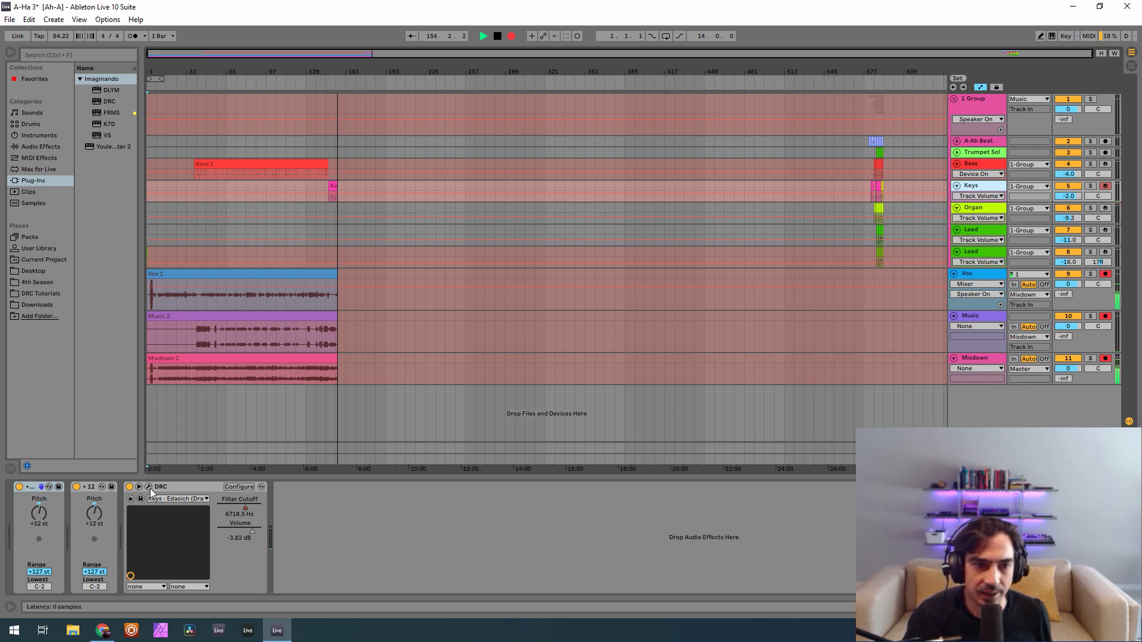
pyautogui.click(148, 487)
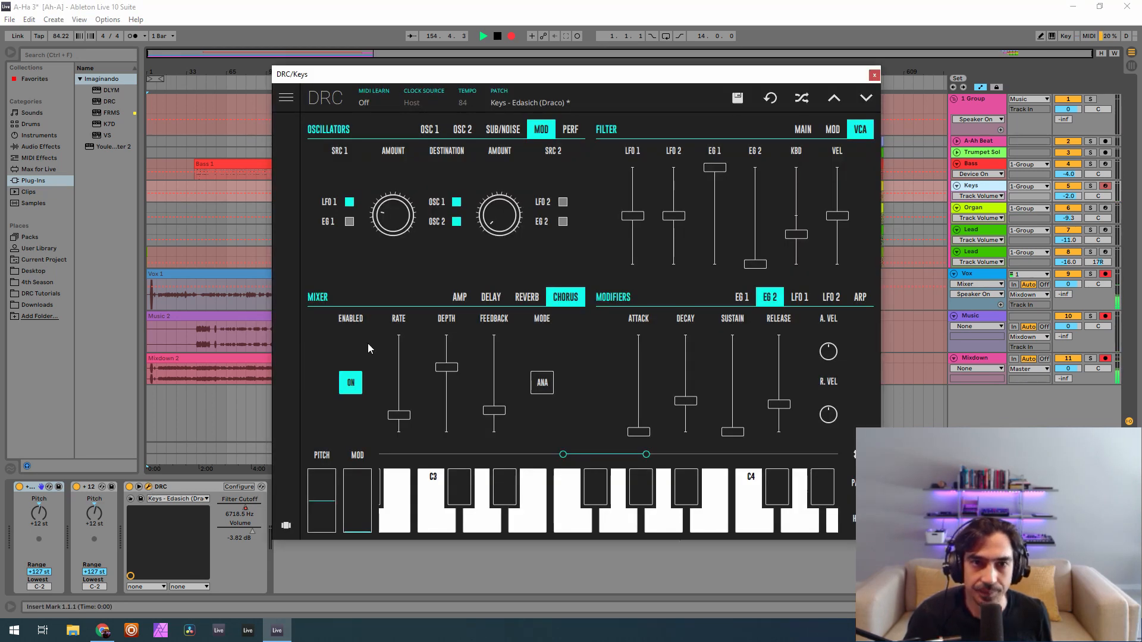
# Load the Default patch from the Factory bank in the Keys synth and close the patch browser
pyautogui.click(540, 110)
pyautogui.click(502, 160)
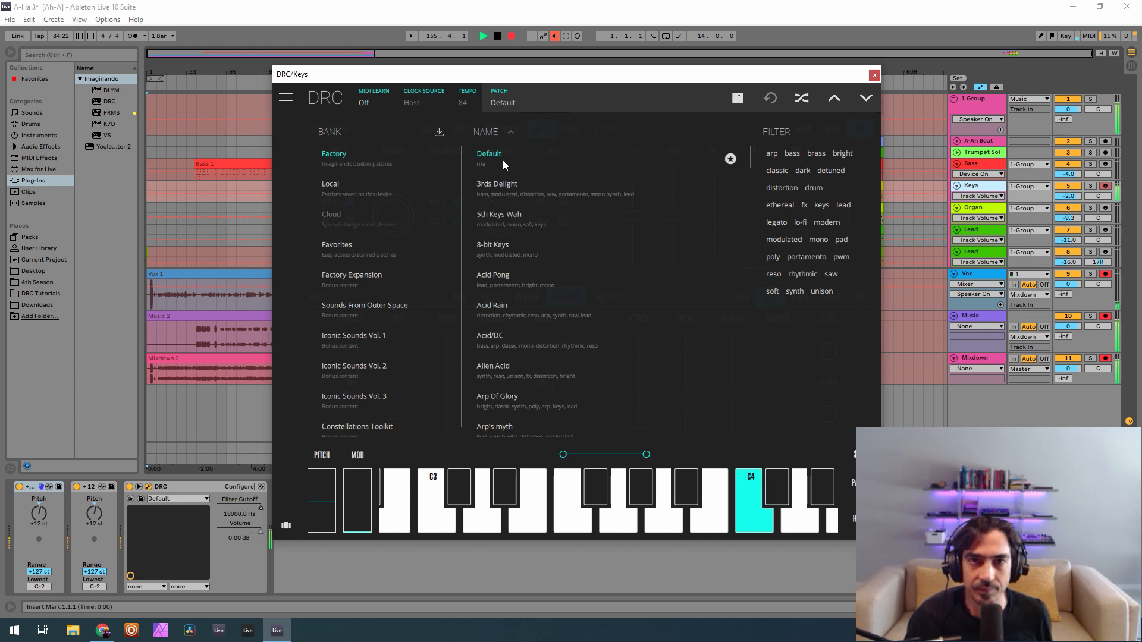
pyautogui.click(546, 105)
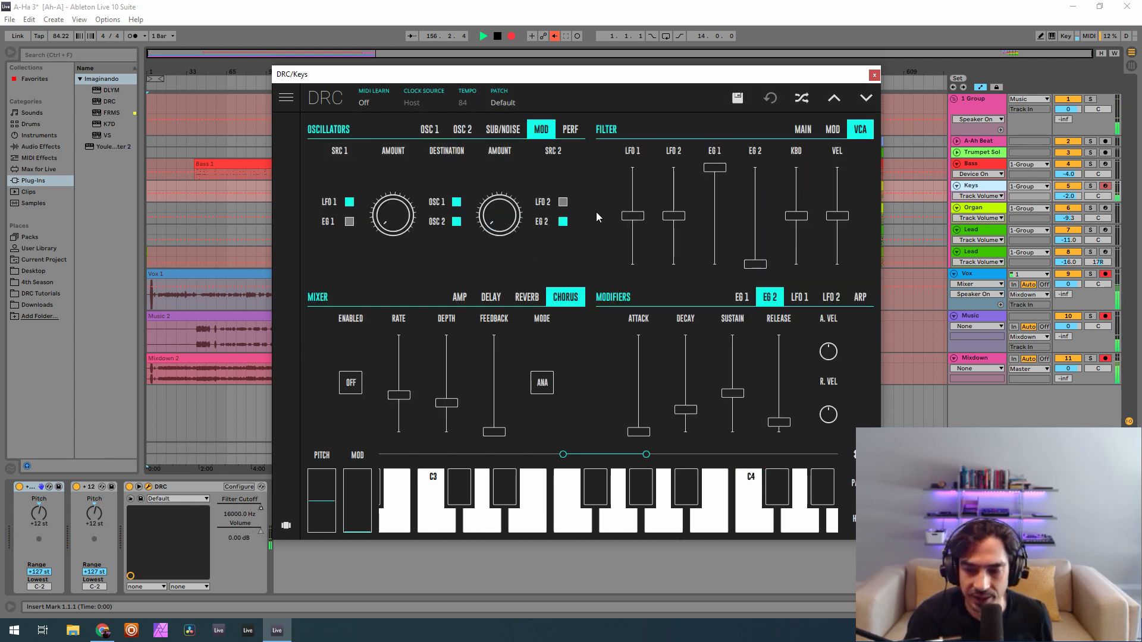
# Change OSC 1's waveform to SQR and show the main filter settings
pyautogui.click(430, 129)
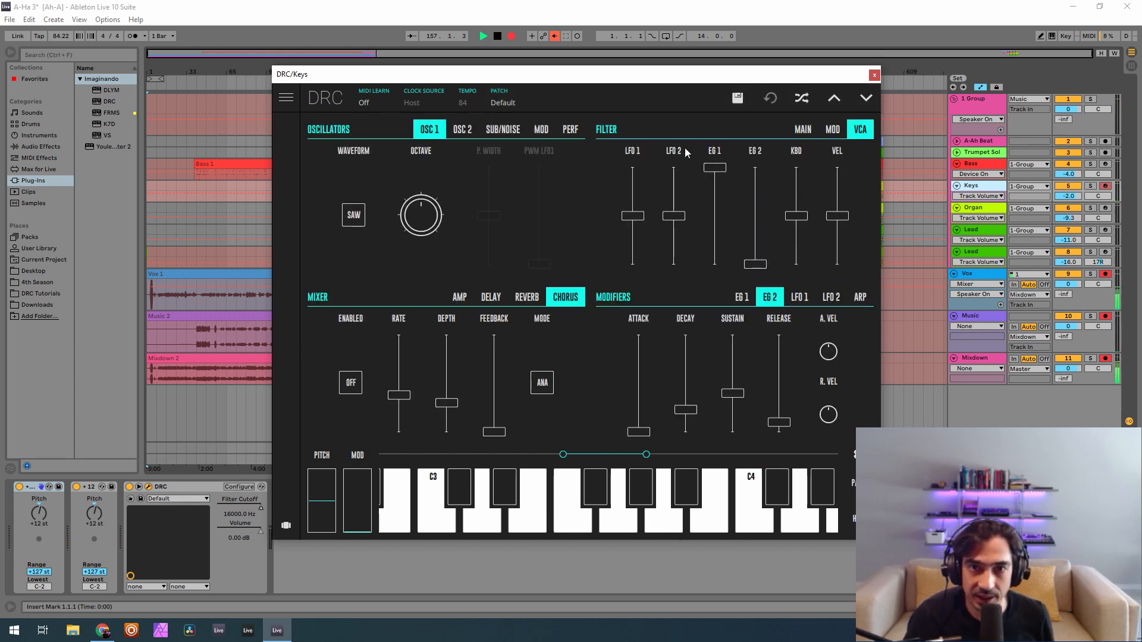
pyautogui.click(803, 131)
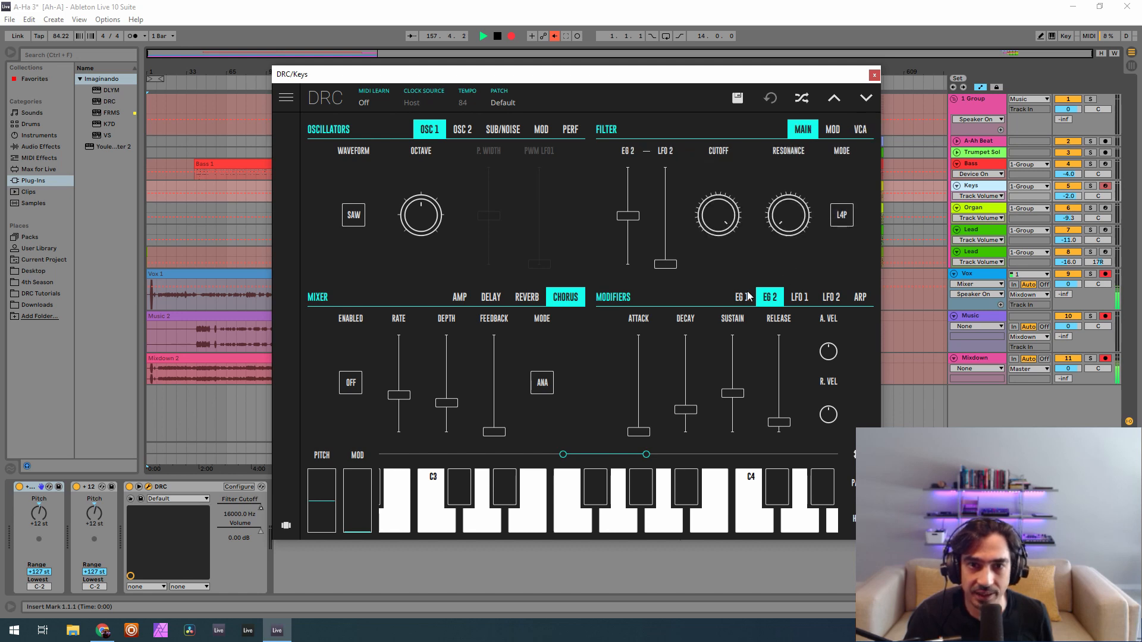
pyautogui.click(355, 216)
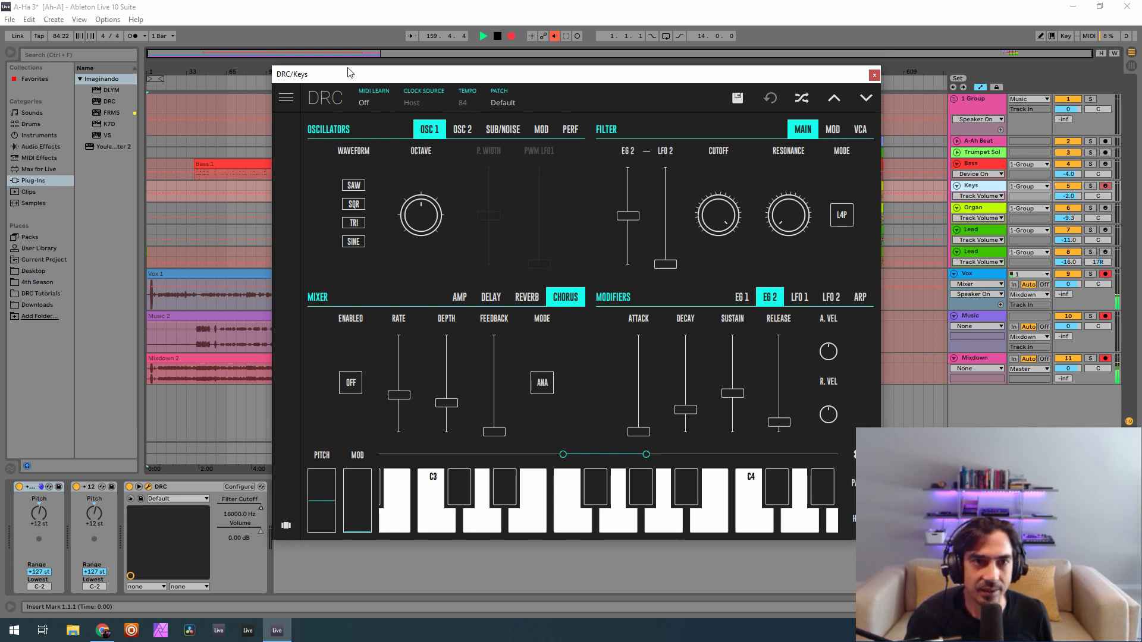
pyautogui.moveTo(360, 79); pyautogui.dragTo(326, 83)
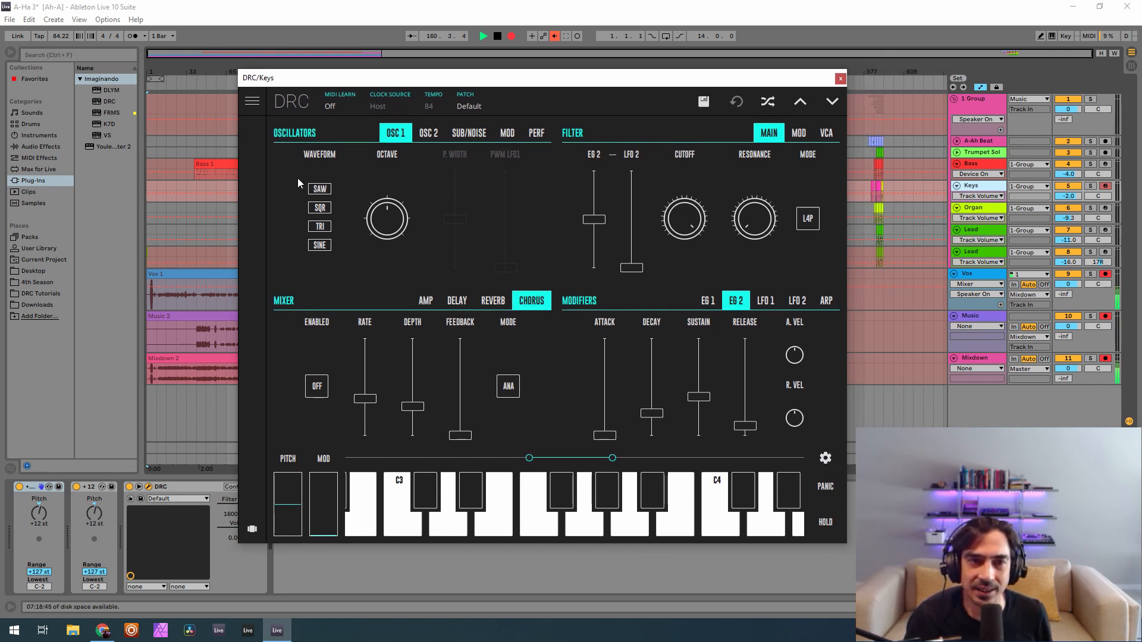
pyautogui.click(320, 208)
pyautogui.moveTo(337, 79); pyautogui.dragTo(325, 81)
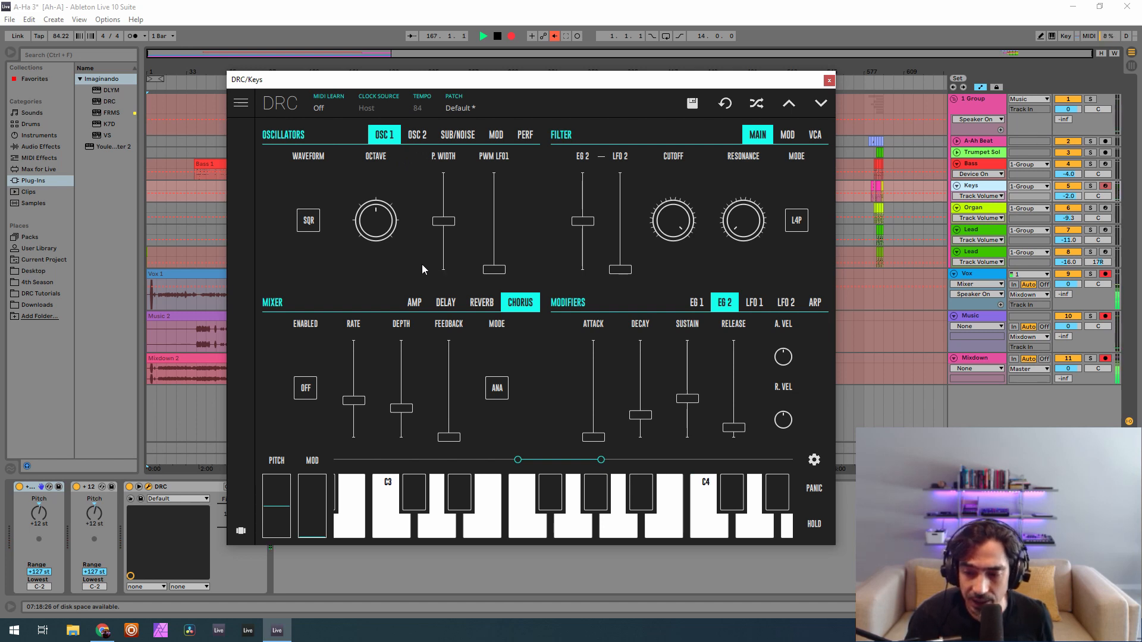
# Raise OSC 1's octave and set its pulse width to about 0.6
pyautogui.moveTo(379, 228)
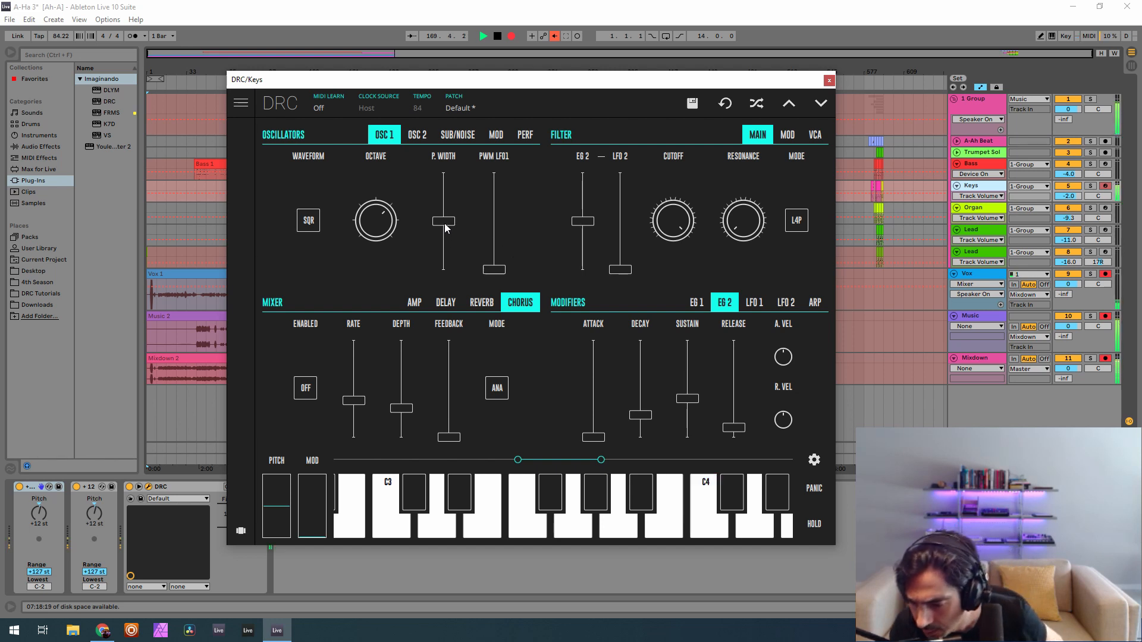
pyautogui.moveTo(445, 227); pyautogui.dragTo(457, 219)
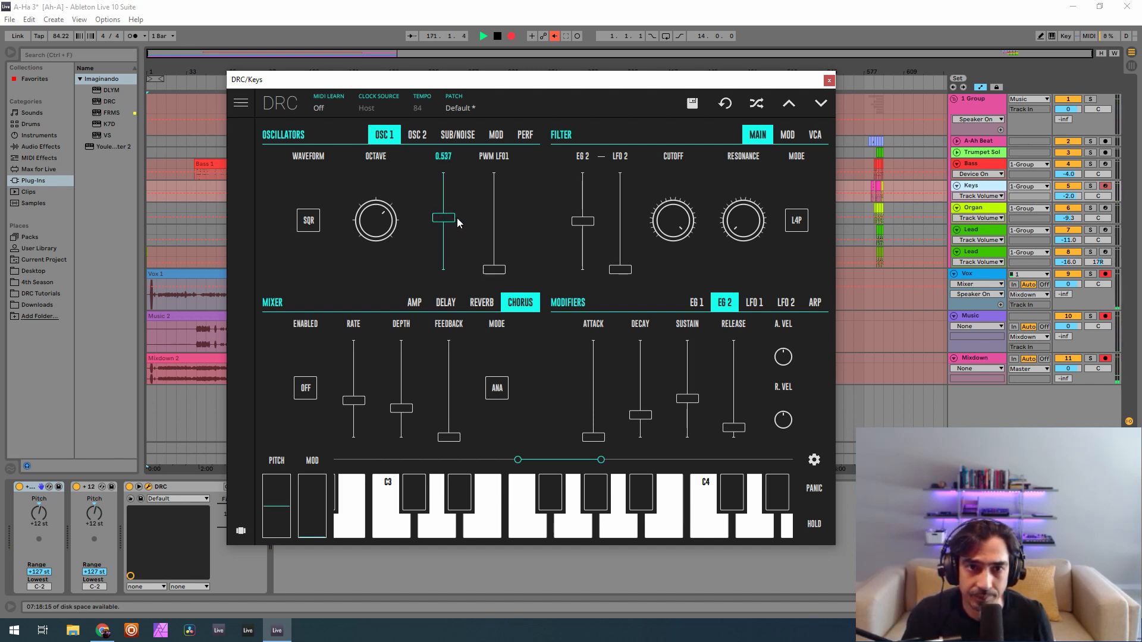
pyautogui.moveTo(457, 218); pyautogui.dragTo(467, 213)
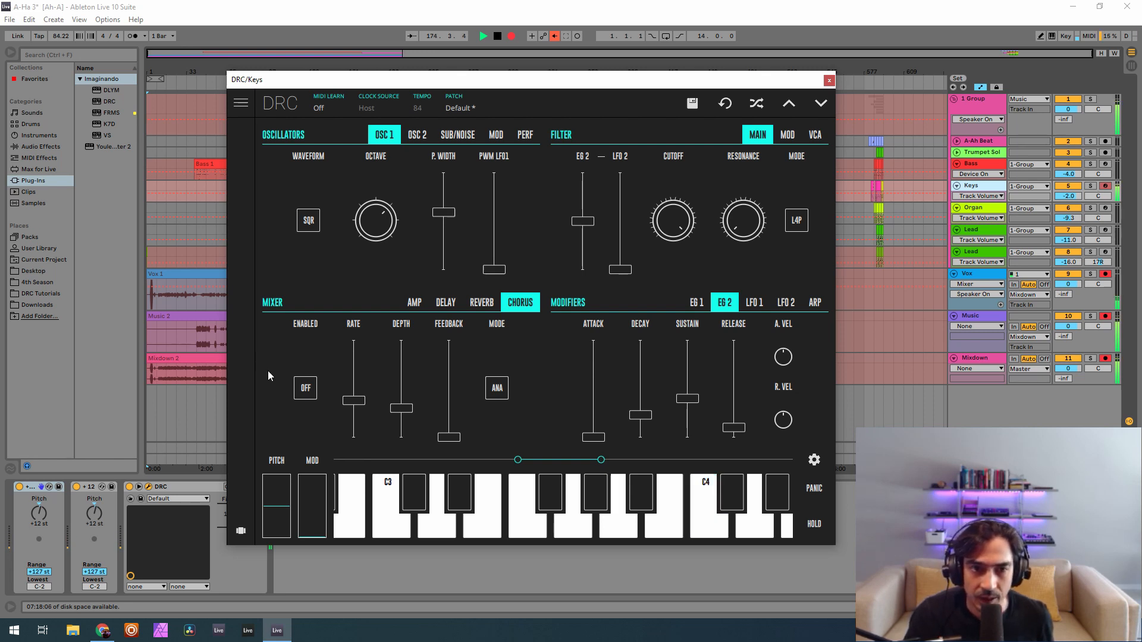
# In the amp mixer, set OSC 1's level to about 0.89 and raise Ring to about 0.9, checking OSC 2's settings
pyautogui.click(418, 305)
pyautogui.moveTo(294, 356); pyautogui.dragTo(351, 382)
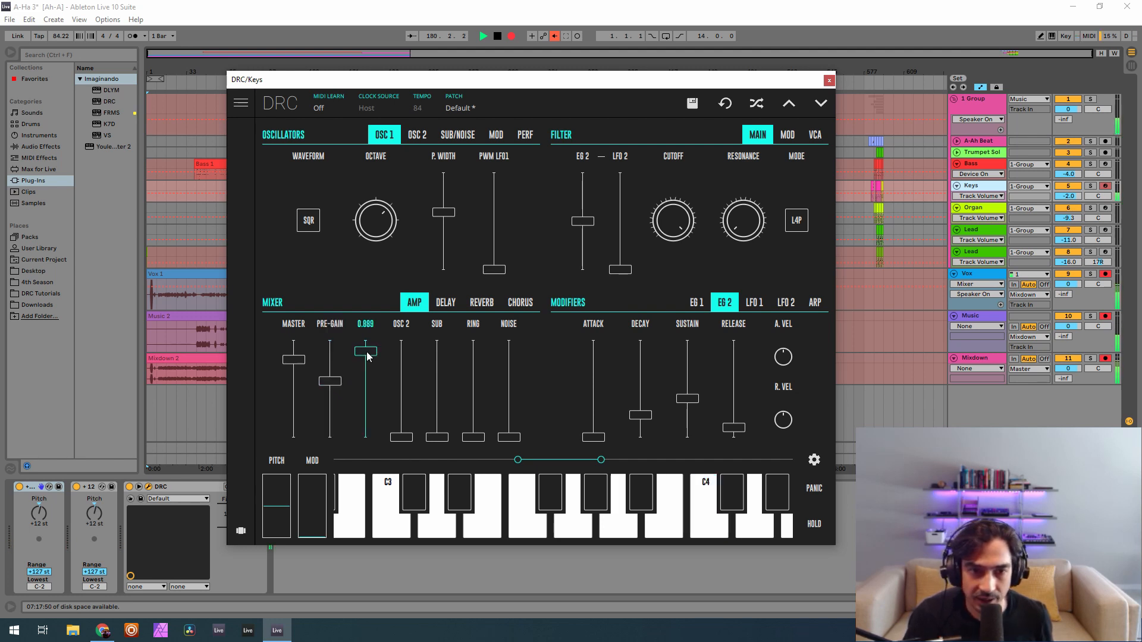
pyautogui.moveTo(368, 357); pyautogui.dragTo(375, 358)
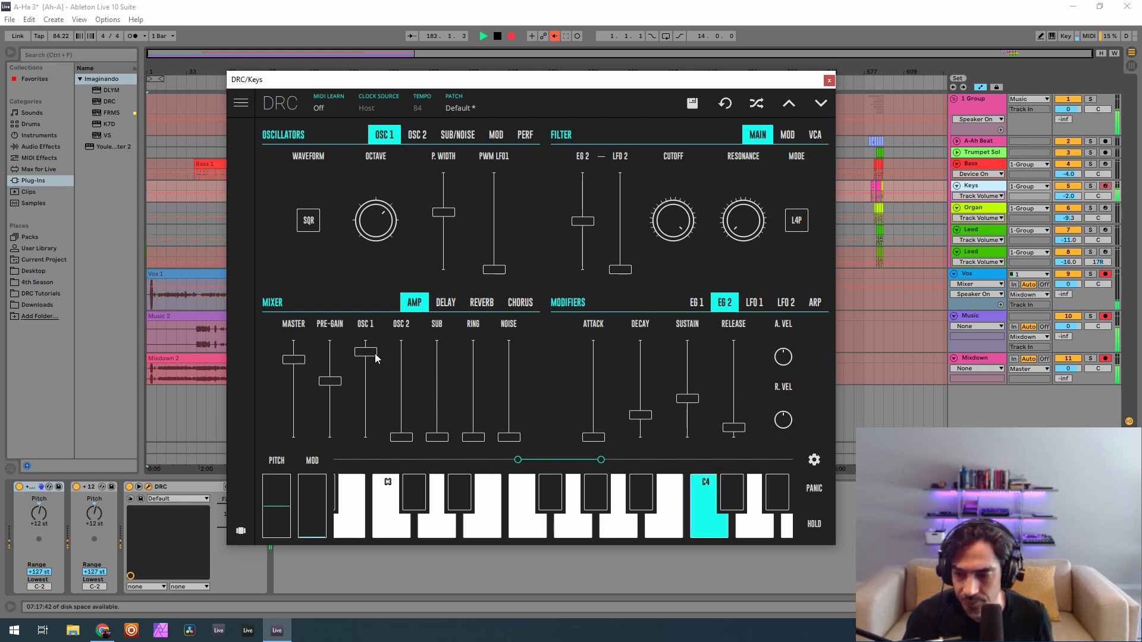
pyautogui.click(419, 135)
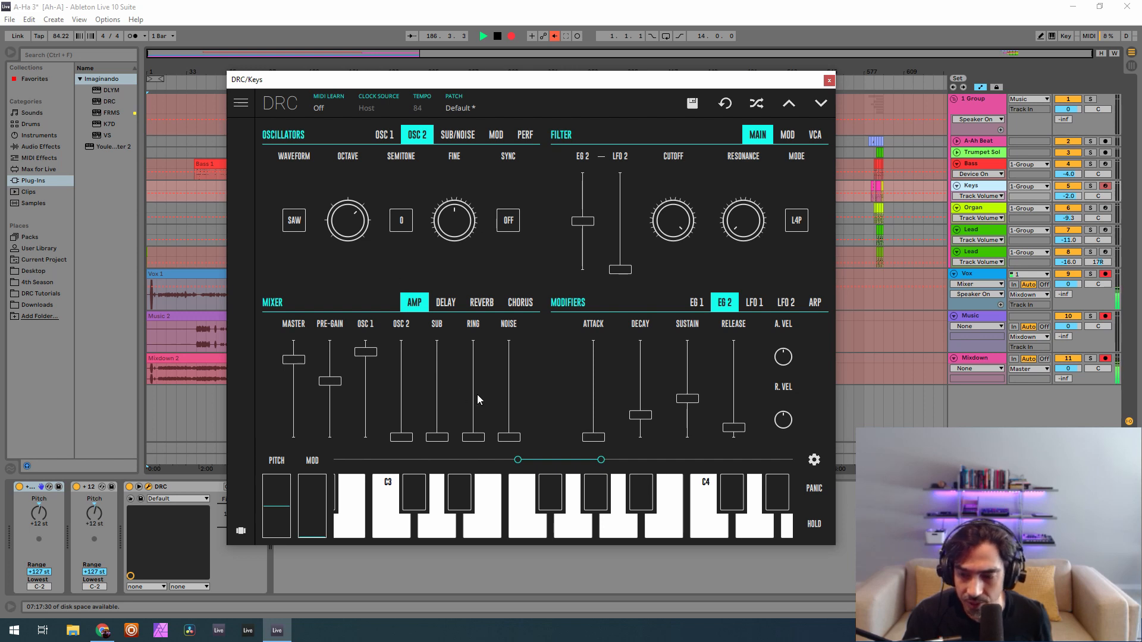
pyautogui.moveTo(477, 394); pyautogui.dragTo(480, 365)
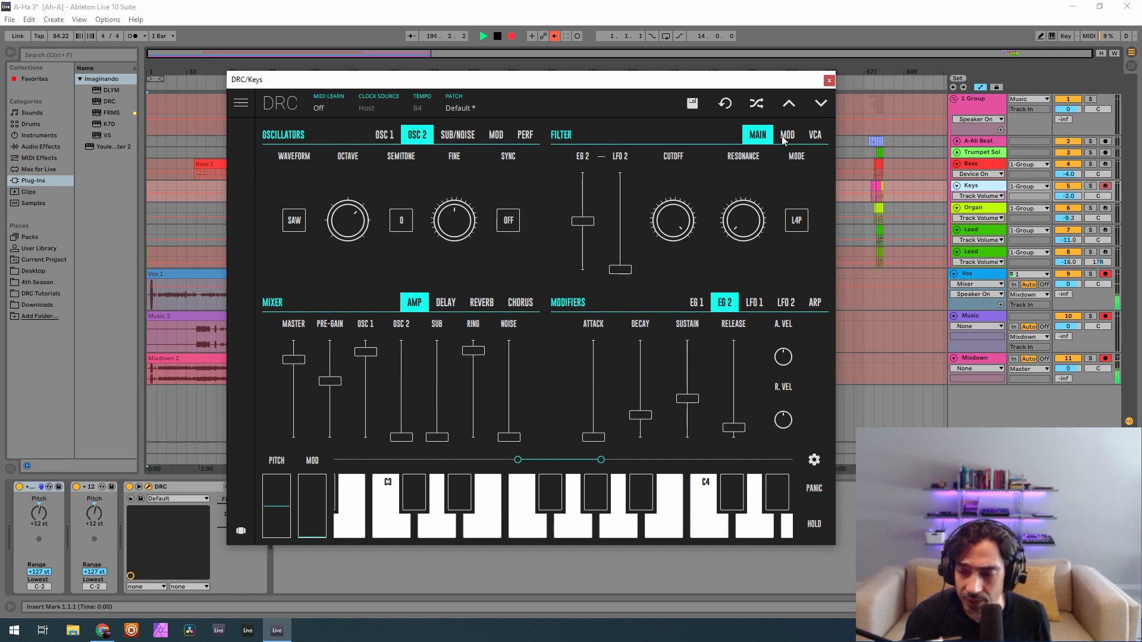
# Raise LFO 1's modulation amount on both oscillators slightly, with LFO 1's settings shown
pyautogui.click(495, 138)
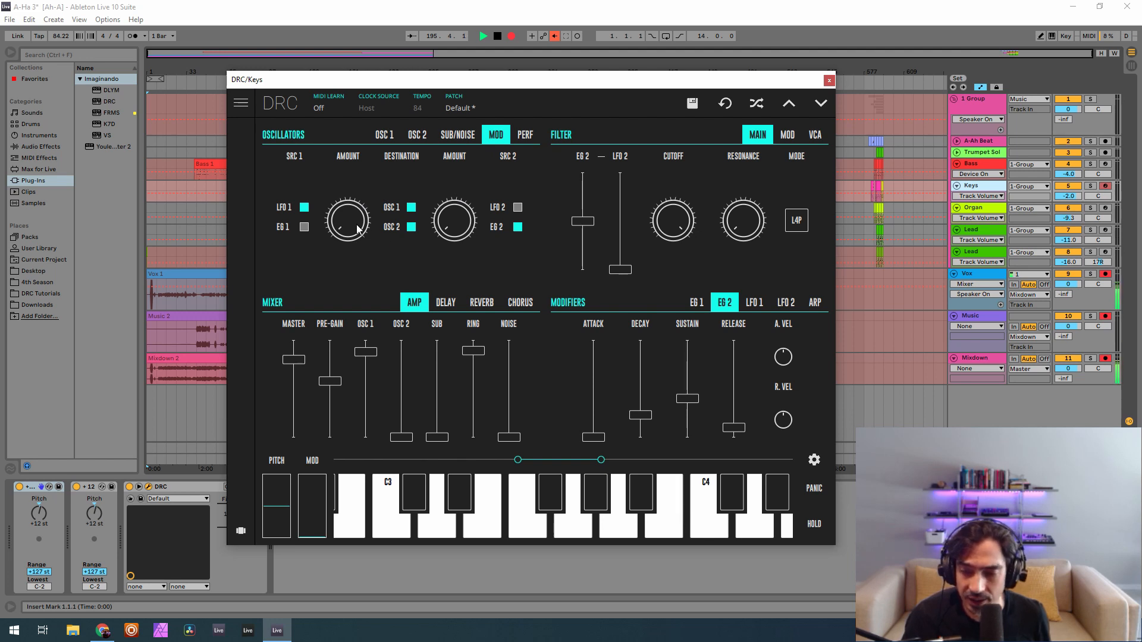
pyautogui.click(755, 302)
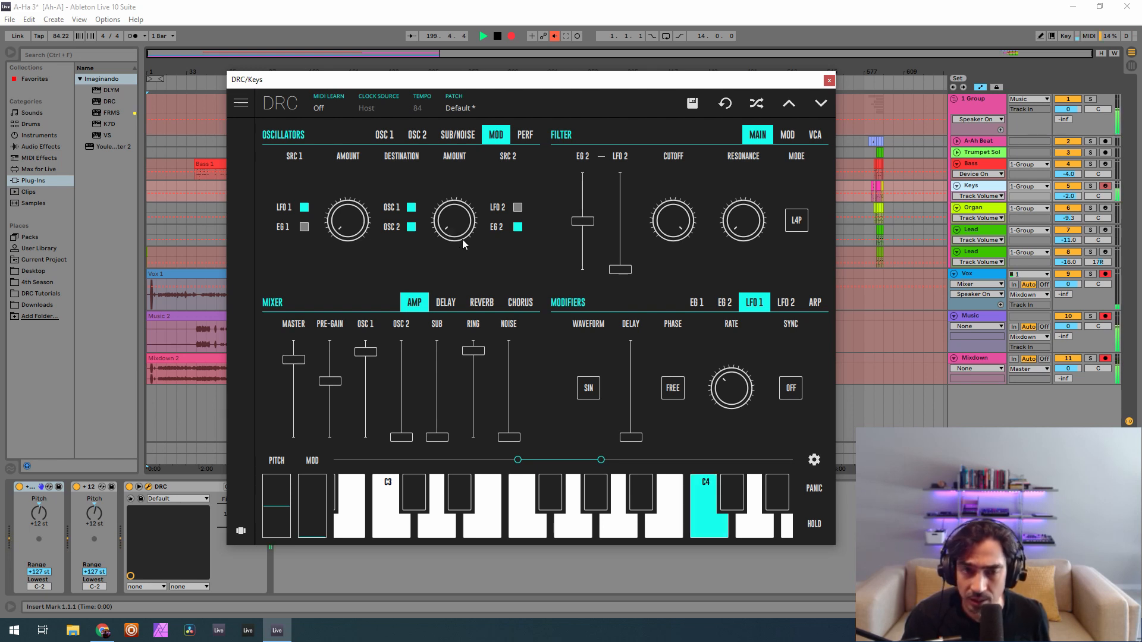
pyautogui.moveTo(359, 226); pyautogui.dragTo(360, 226)
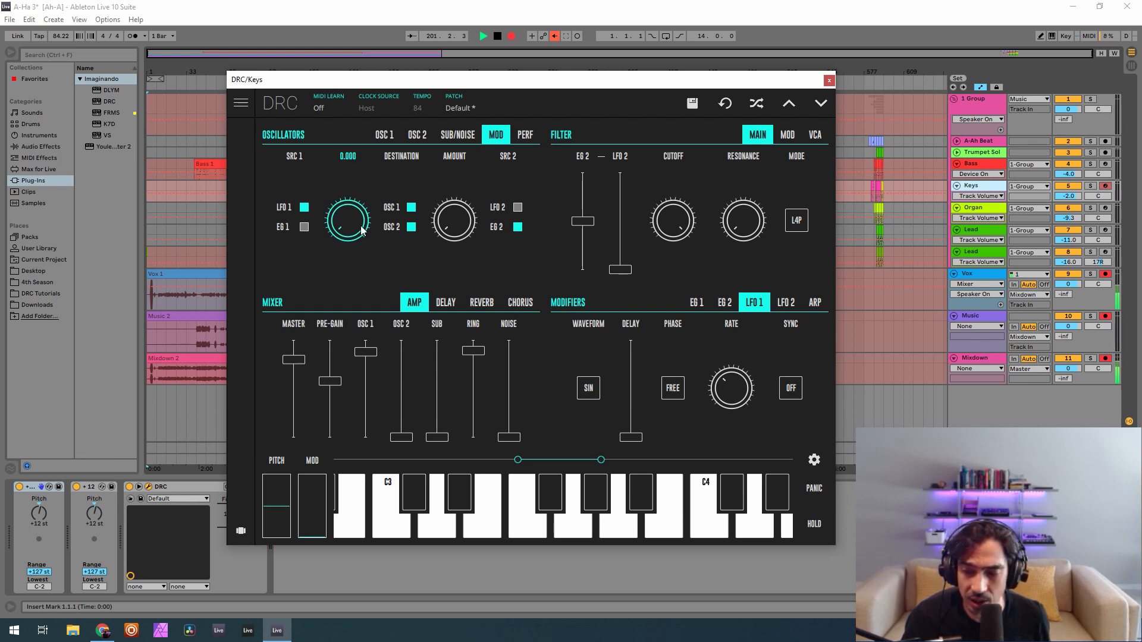
pyautogui.moveTo(361, 231); pyautogui.dragTo(355, 163)
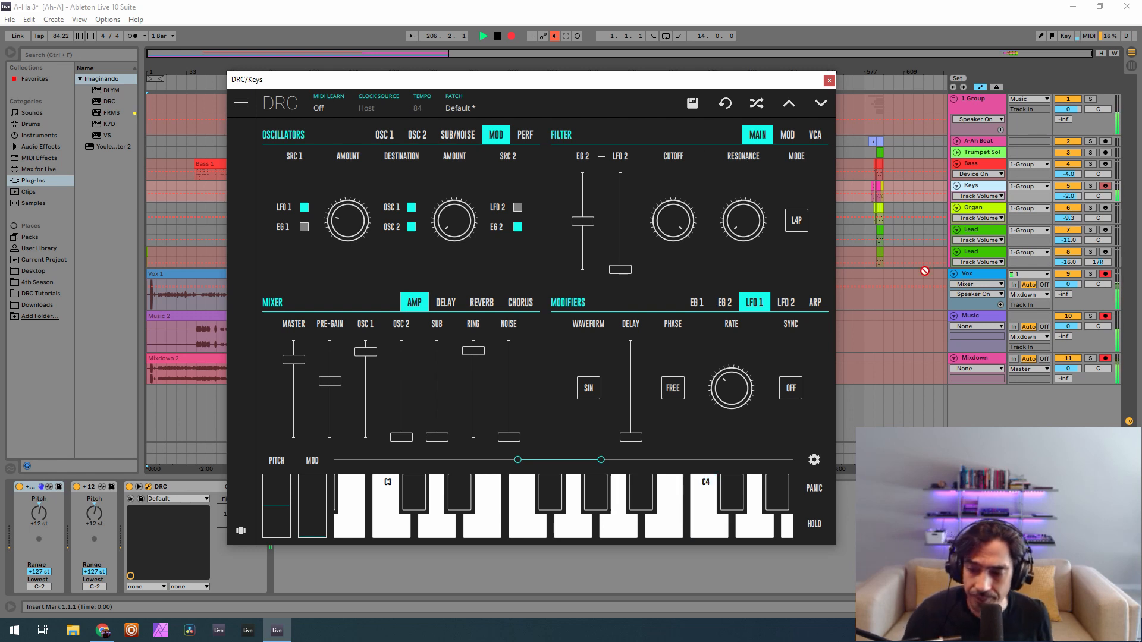
# Raise the filter's EG 2 amount to maximum, lower the cutoff to about 7.35 kHz and add a little resonance
pyautogui.click(577, 190)
pyautogui.moveTo(593, 166); pyautogui.dragTo(593, 165)
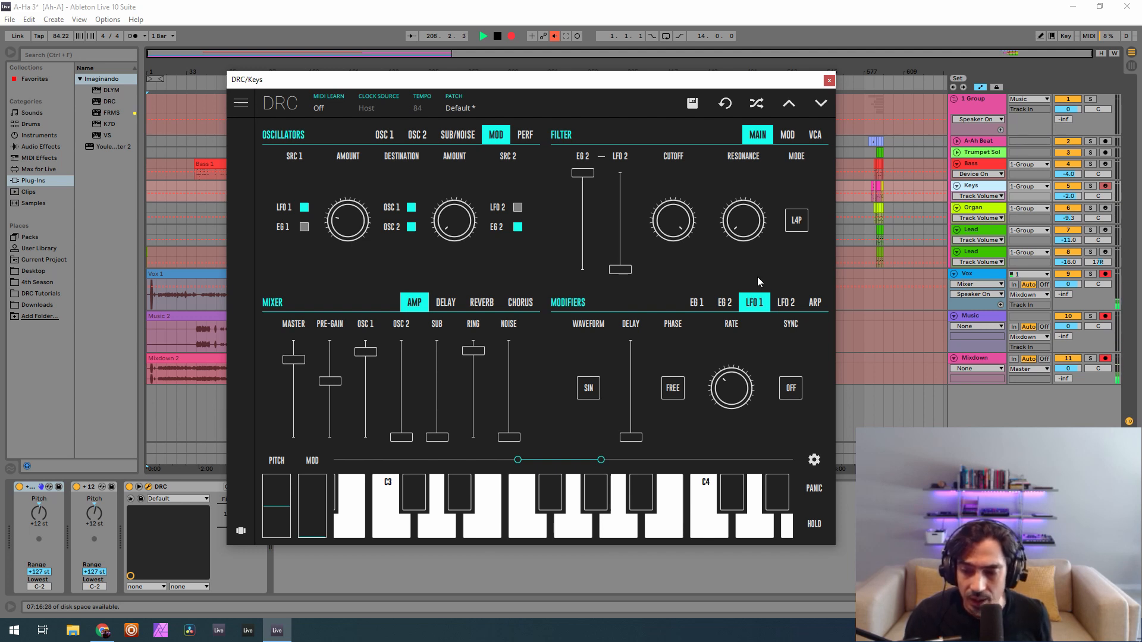
pyautogui.moveTo(665, 217); pyautogui.dragTo(683, 323)
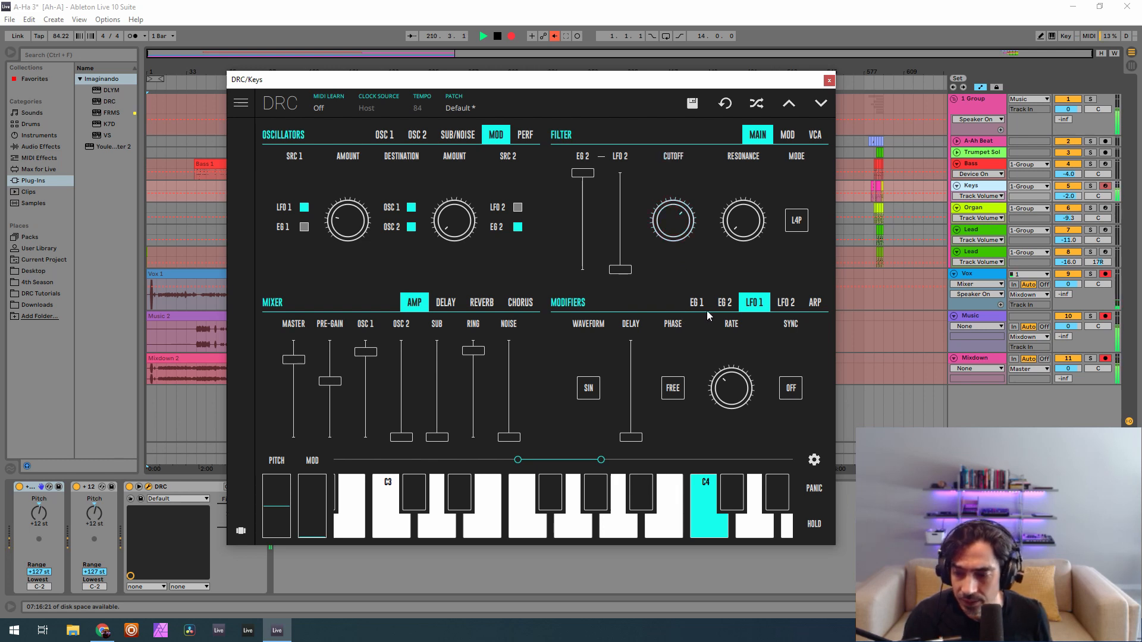
pyautogui.moveTo(749, 236); pyautogui.dragTo(804, 181)
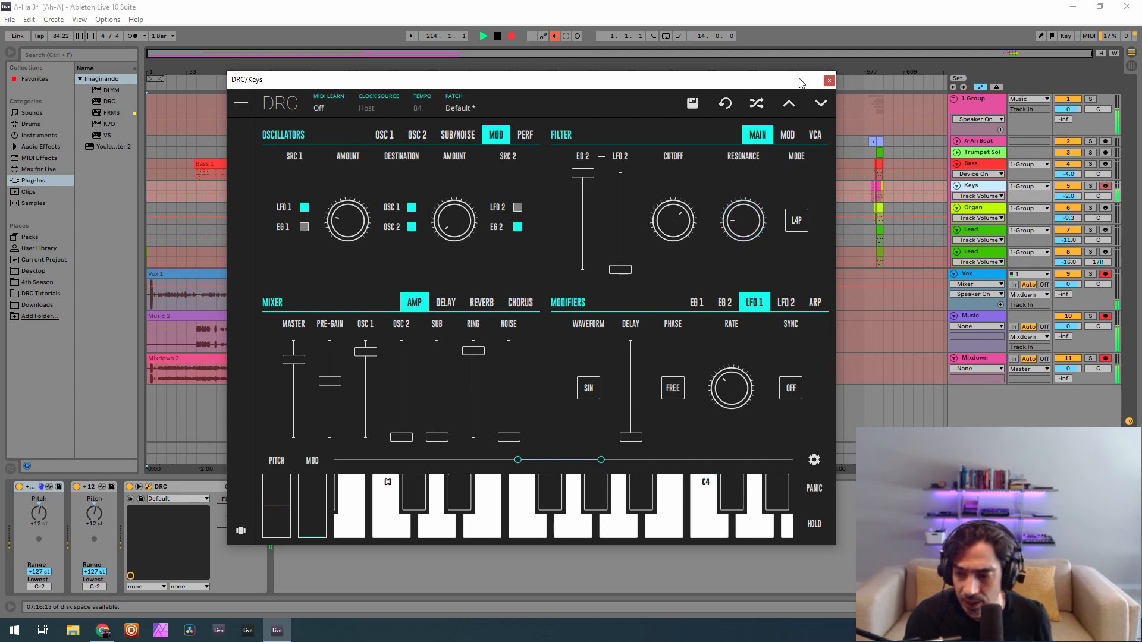
# Raise the filter's KBD modulation to about 0.4 and lower the VCA's KBD amount to about -0.4
pyautogui.click(786, 137)
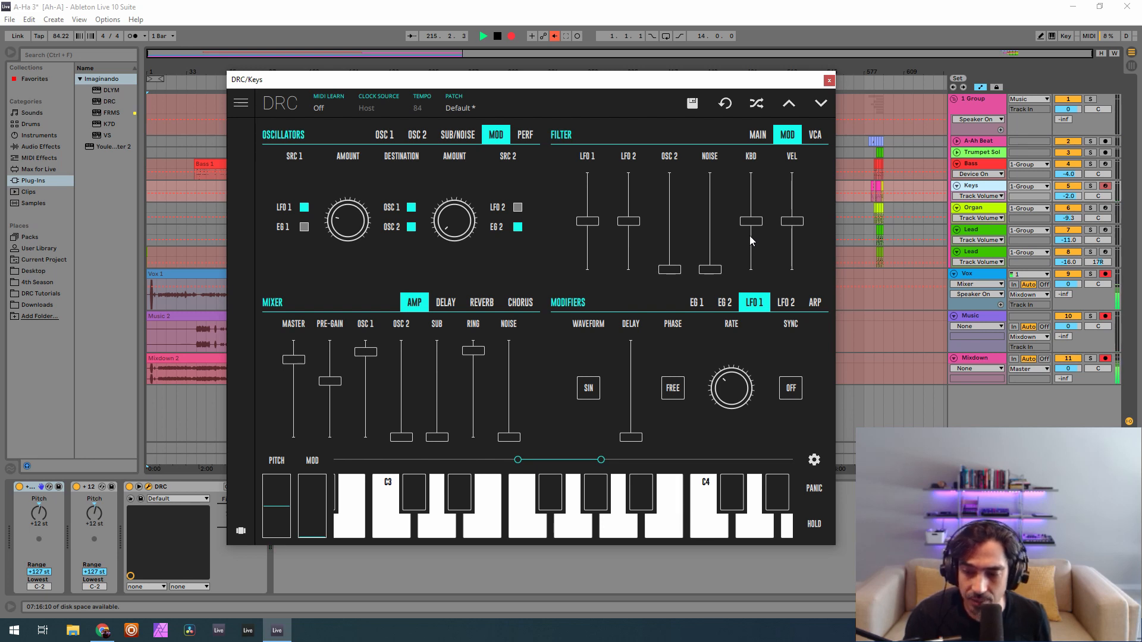
pyautogui.moveTo(751, 221); pyautogui.dragTo(759, 207)
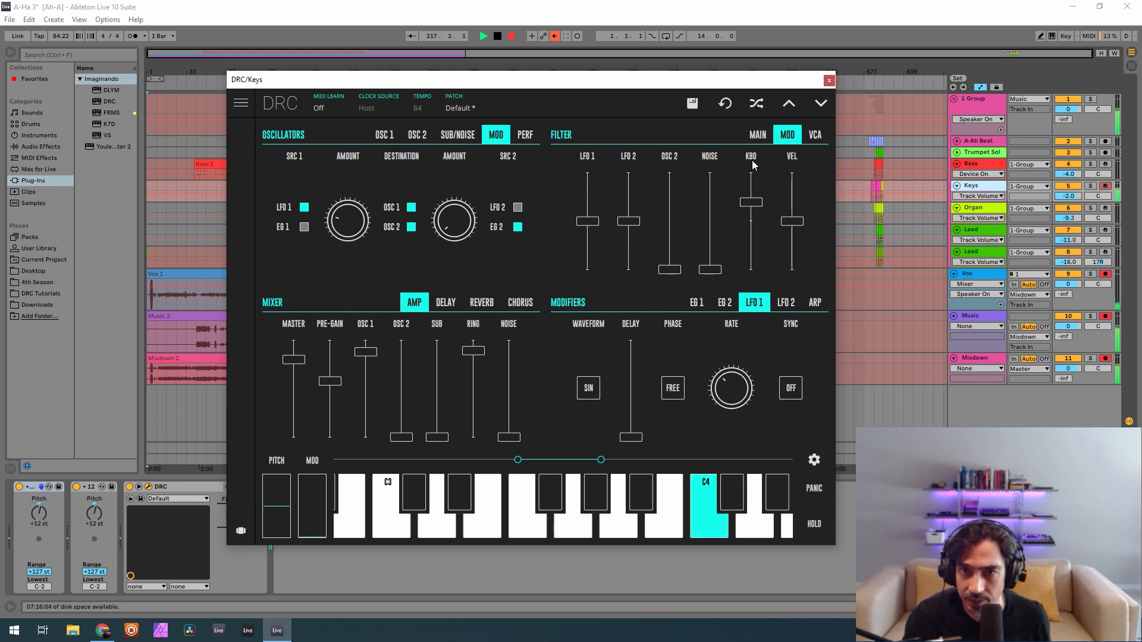
pyautogui.click(816, 136)
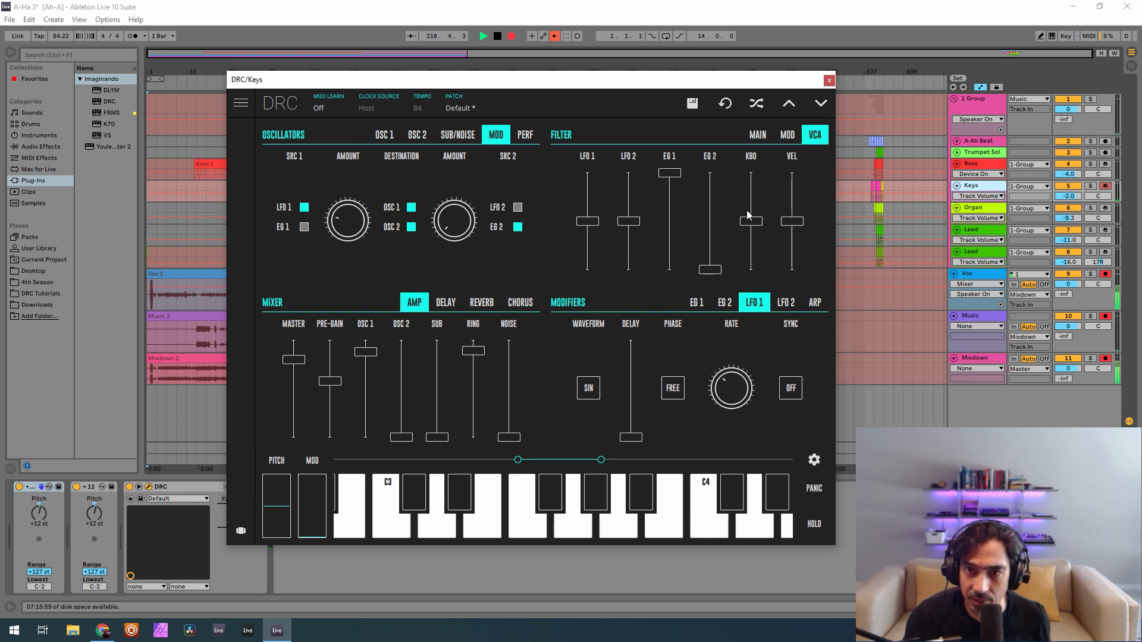
pyautogui.click(749, 237)
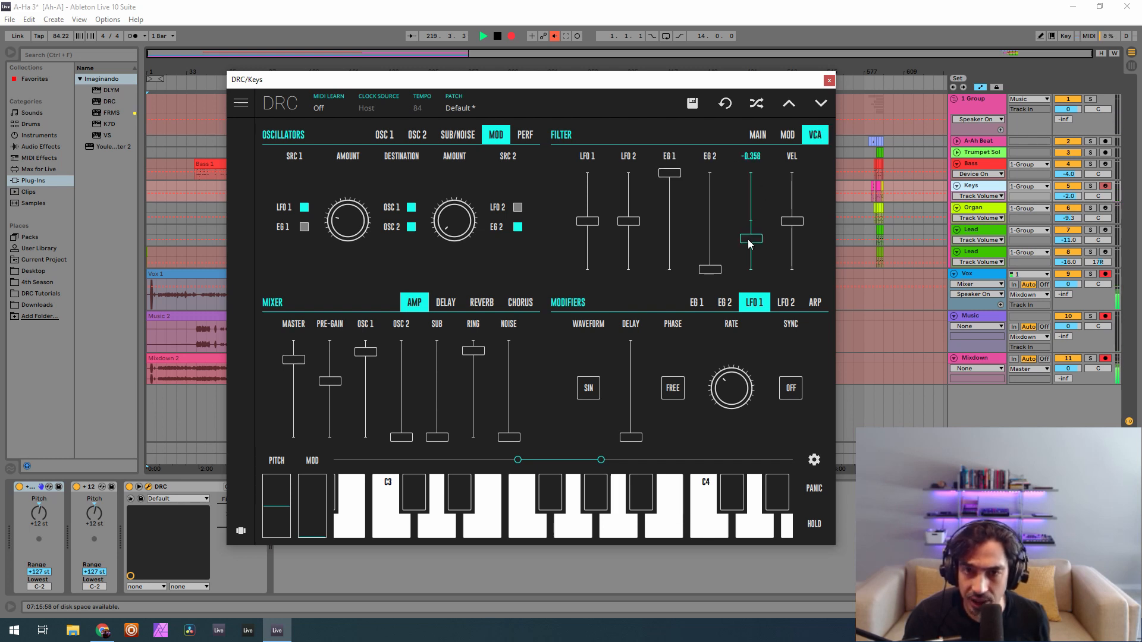
pyautogui.moveTo(751, 243); pyautogui.dragTo(754, 245)
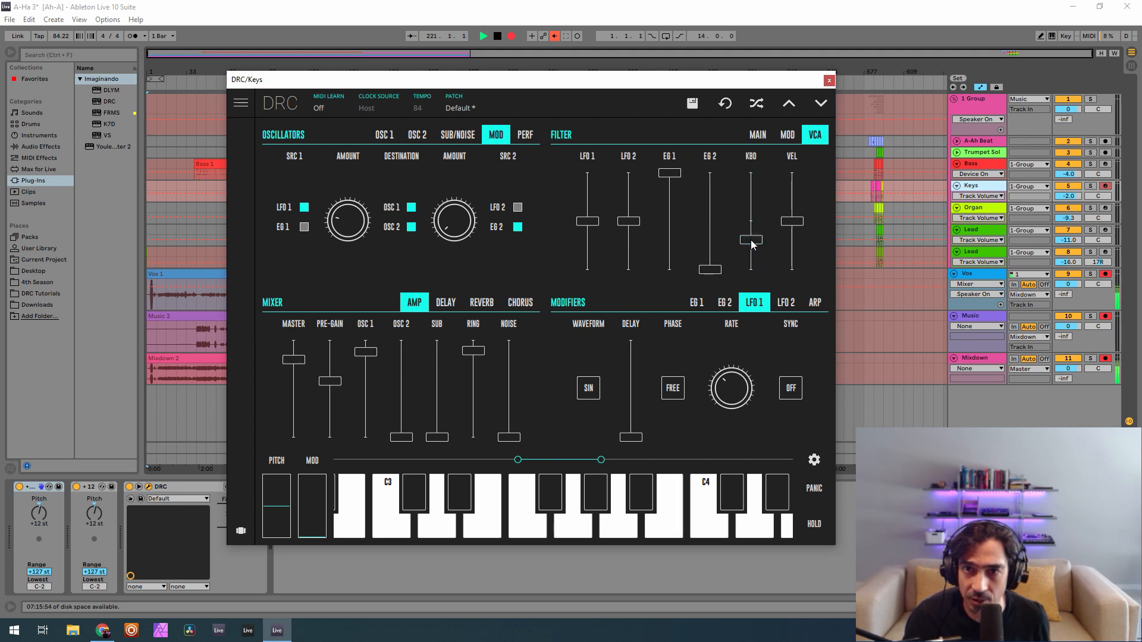
# Show the main filter settings again and shape EG 1 with a longer decay, a low sustain and a longer release
pyautogui.click(788, 135)
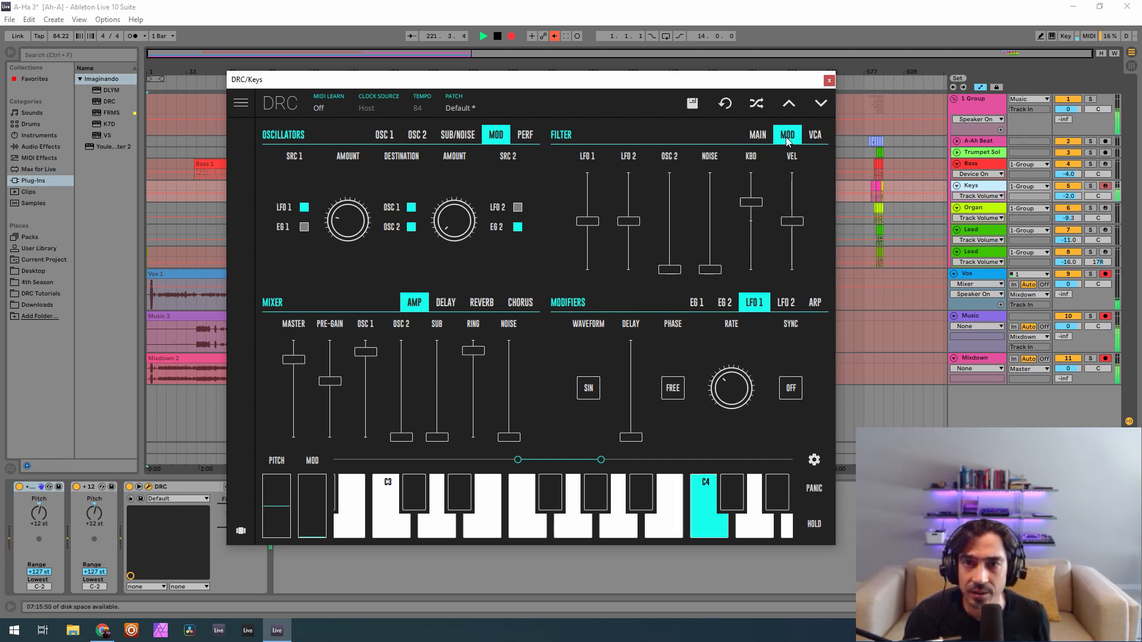
pyautogui.click(760, 136)
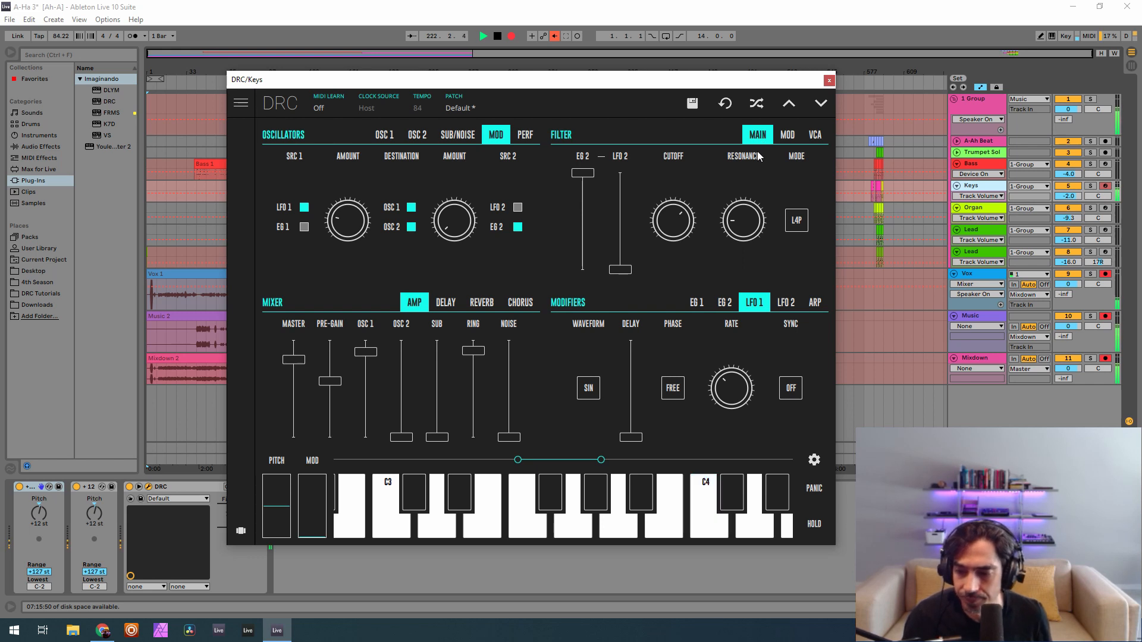
pyautogui.click(696, 303)
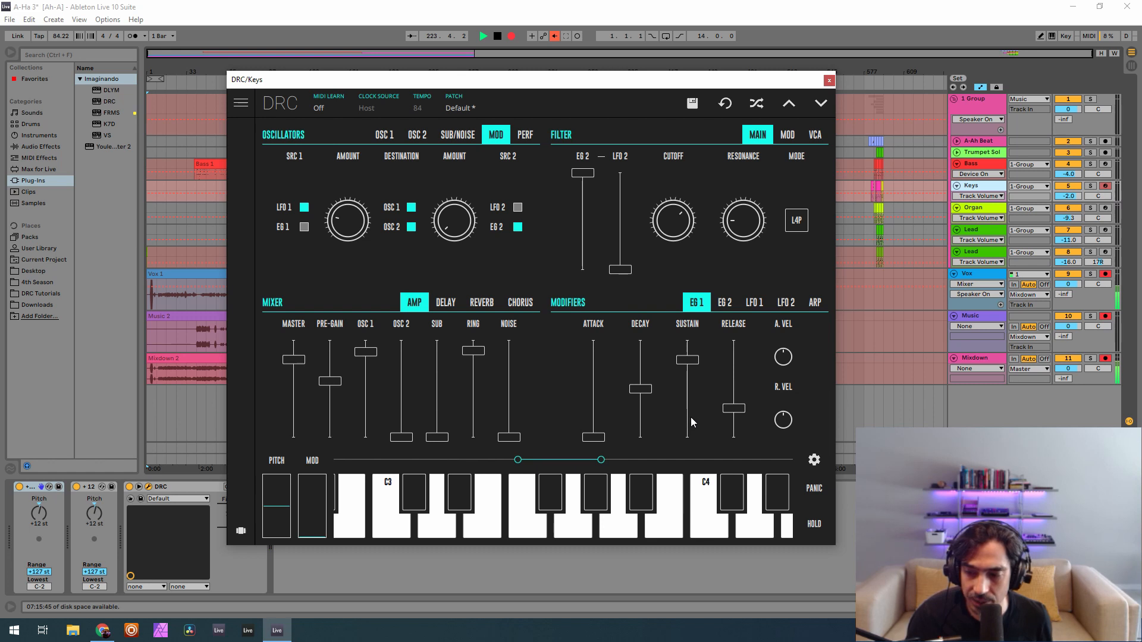
pyautogui.moveTo(653, 352); pyautogui.dragTo(747, 370)
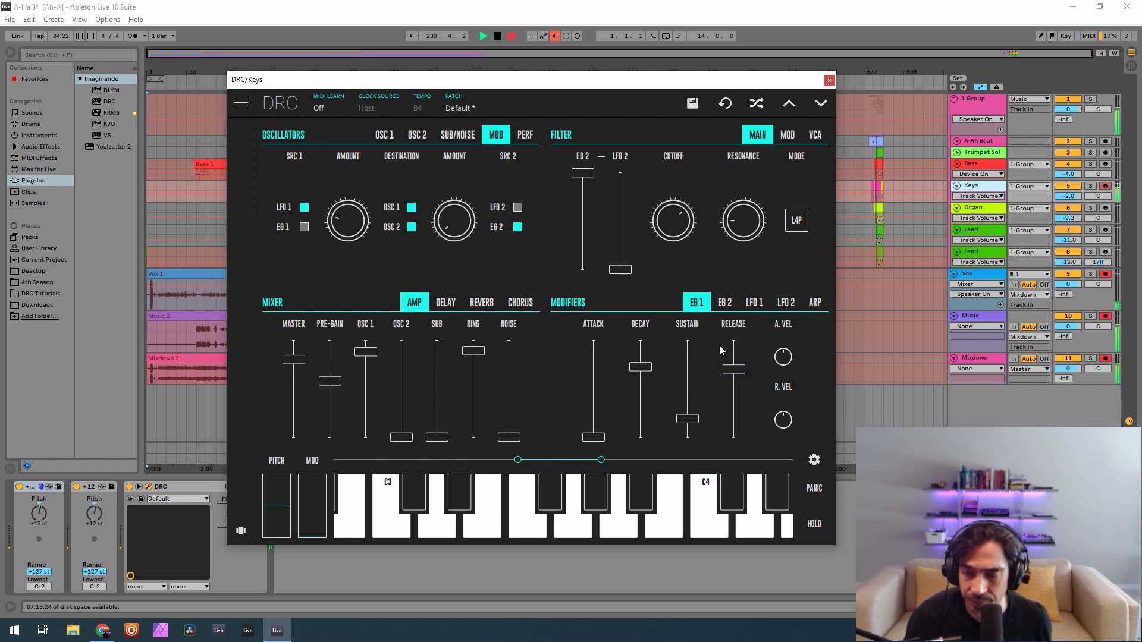
# Shape EG 2 with zero sustain and a slightly longer decay and release
pyautogui.click(722, 302)
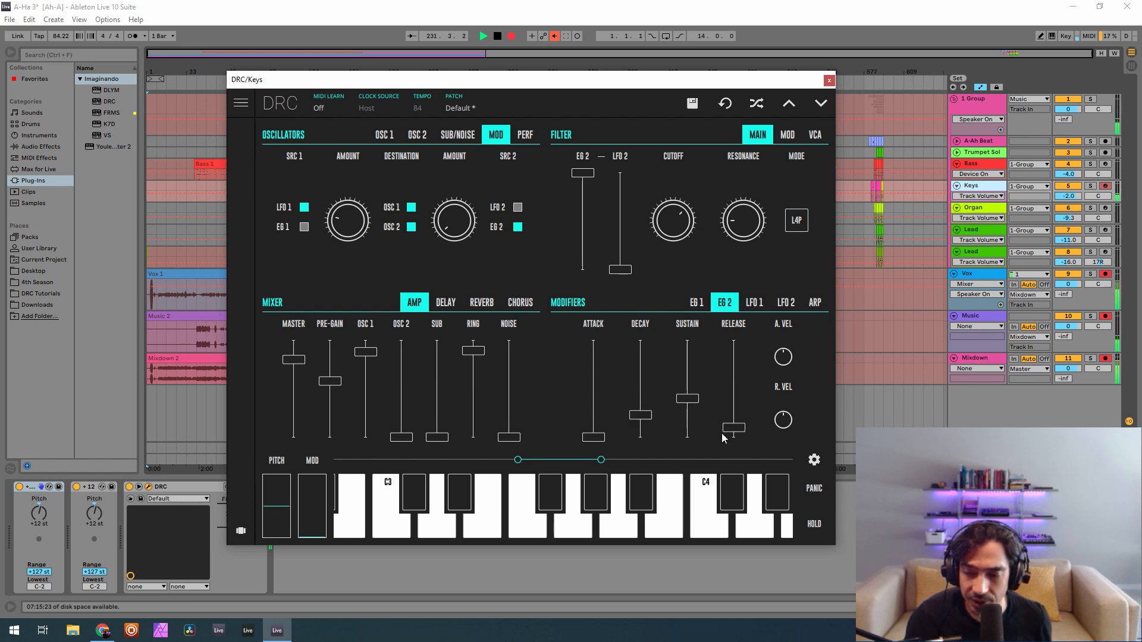
pyautogui.moveTo(695, 405); pyautogui.dragTo(641, 406)
pyautogui.moveTo(735, 426); pyautogui.dragTo(733, 415)
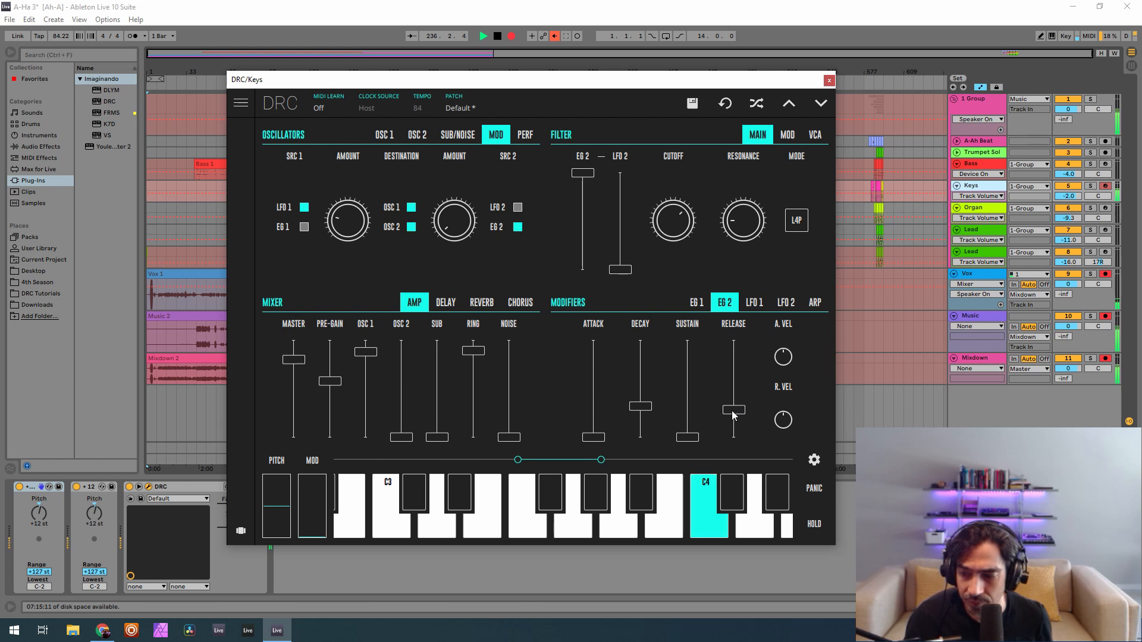
# Set the reverb amount to about a third, raise its decay to about three quarters and fine-tune its modulation and damping
pyautogui.click(479, 302)
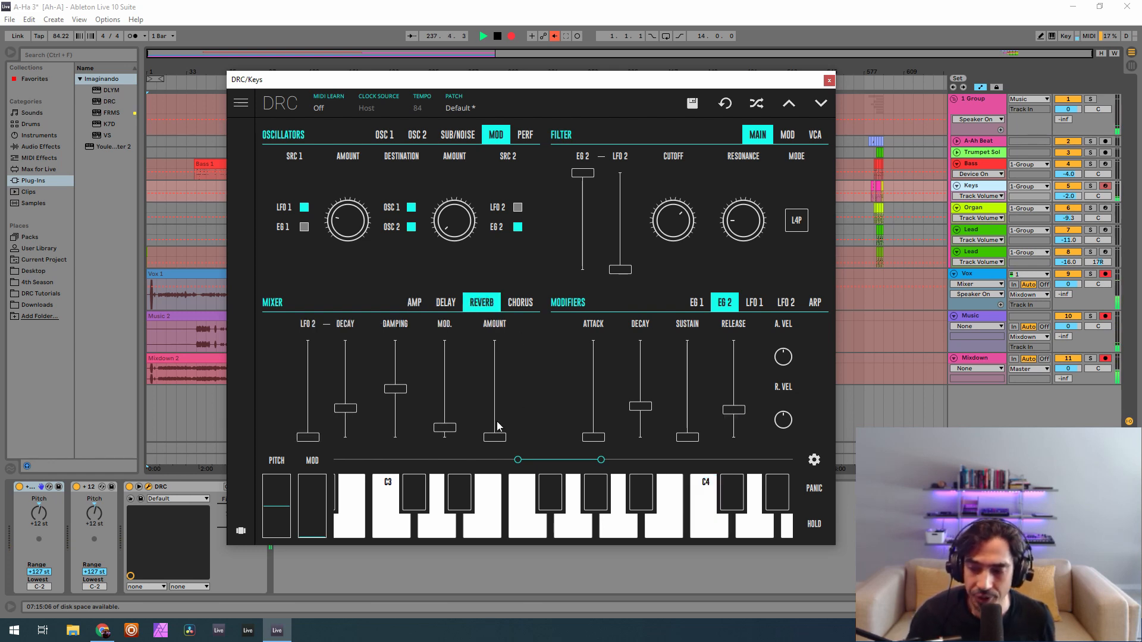
pyautogui.moveTo(501, 419); pyautogui.dragTo(553, 409)
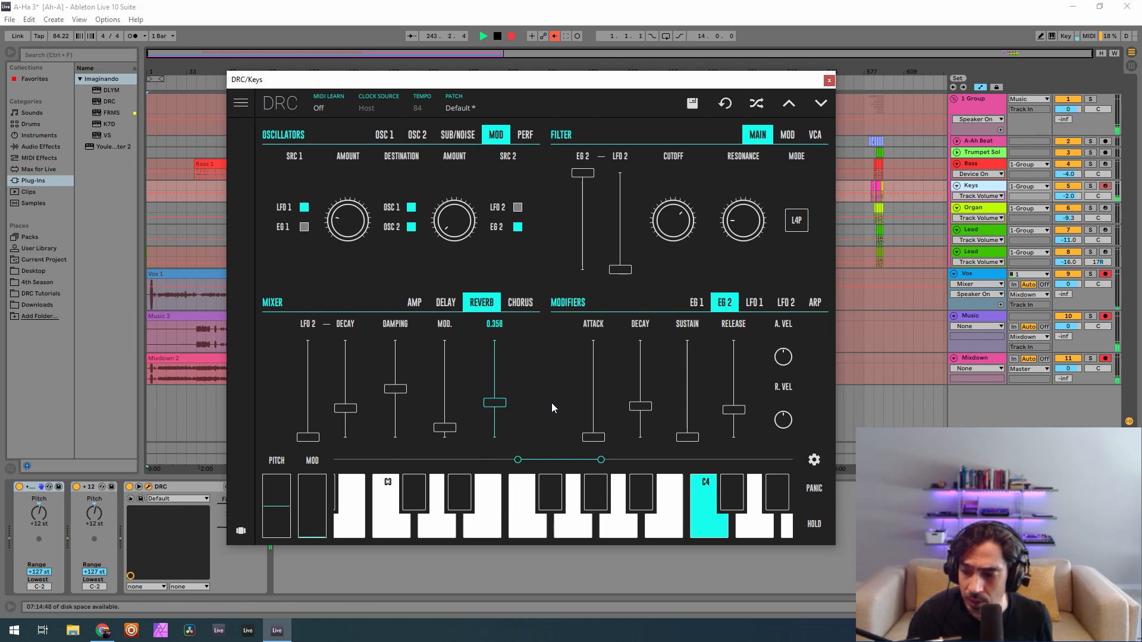
pyautogui.moveTo(551, 402); pyautogui.dragTo(551, 405)
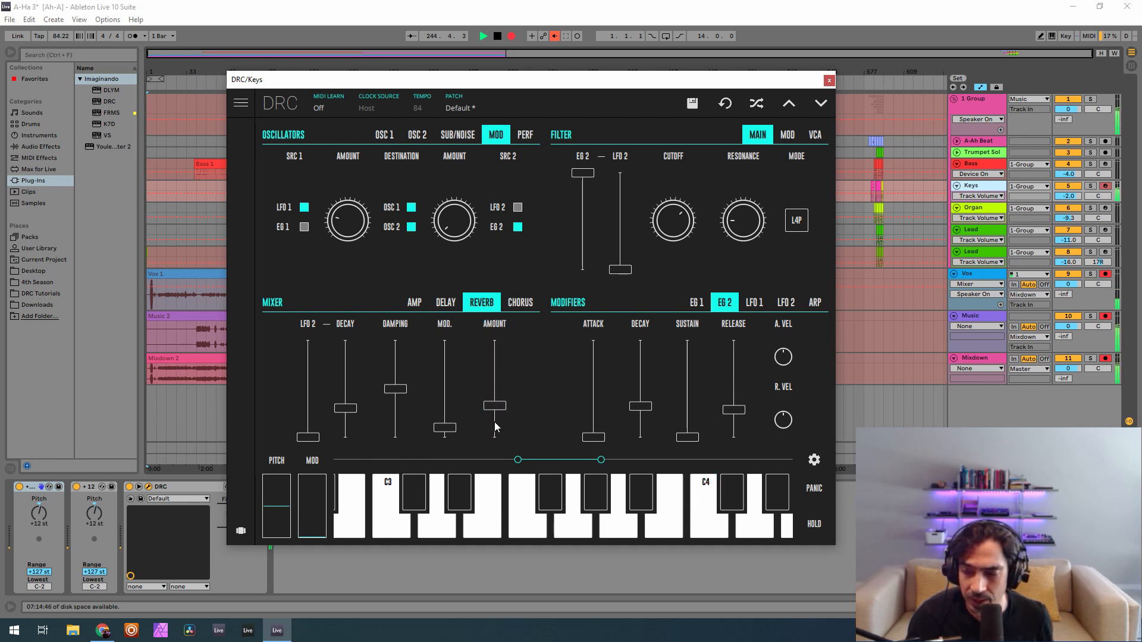
pyautogui.moveTo(443, 430); pyautogui.dragTo(446, 431)
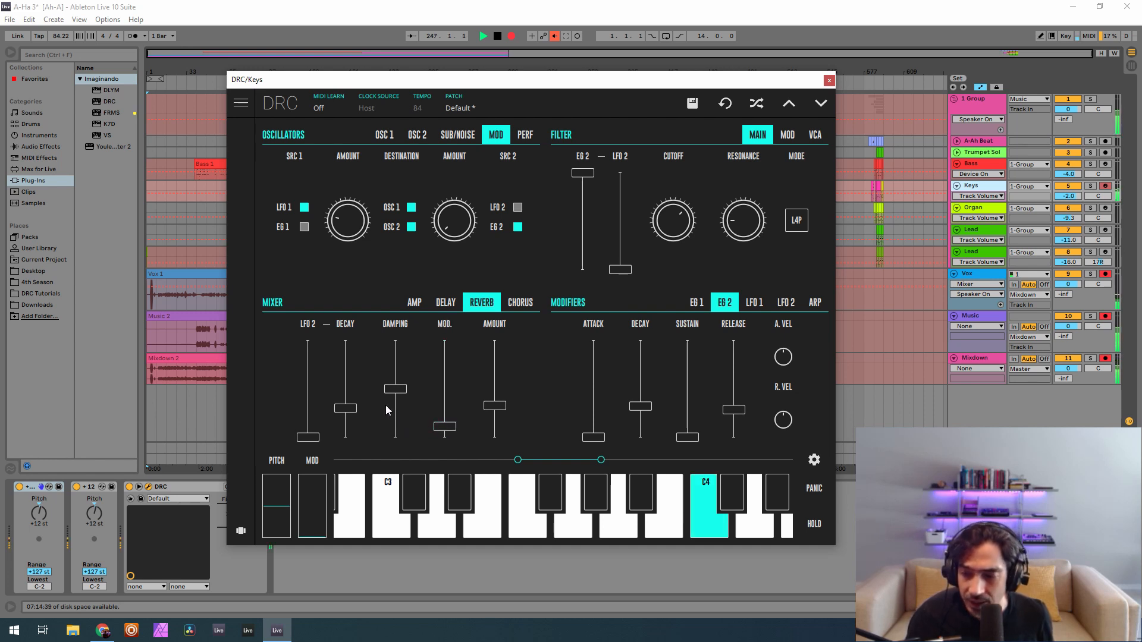
pyautogui.moveTo(344, 364); pyautogui.dragTo(357, 365)
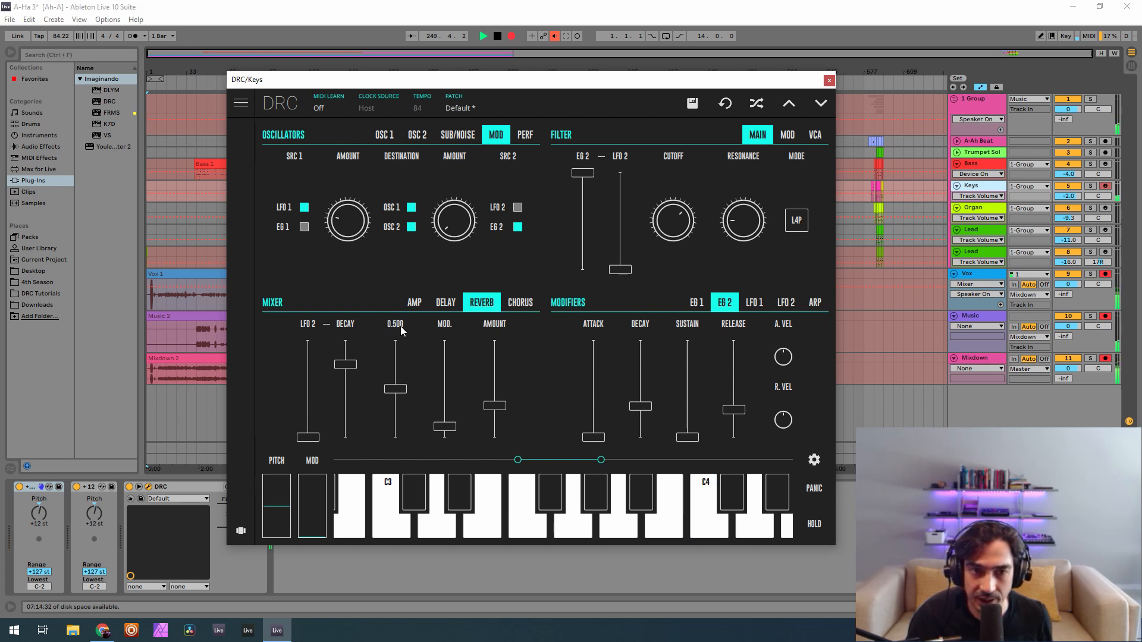
pyautogui.moveTo(400, 388); pyautogui.dragTo(396, 388)
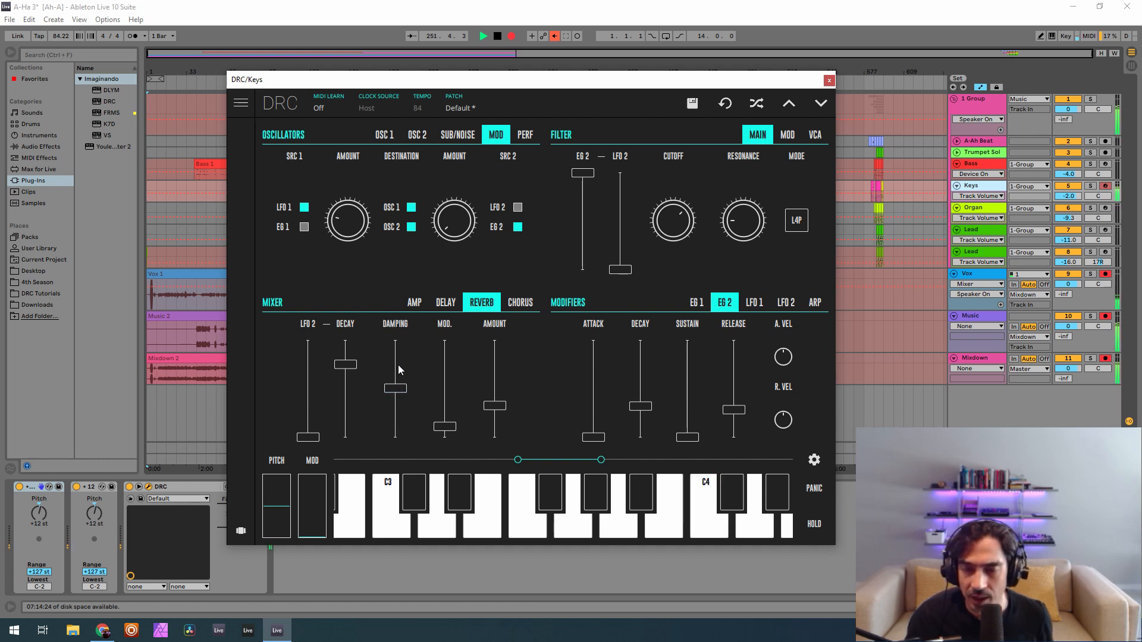
# Enable the chorus with a slower rate and a depth of about two thirds, and close the Keys synth window
pyautogui.click(520, 304)
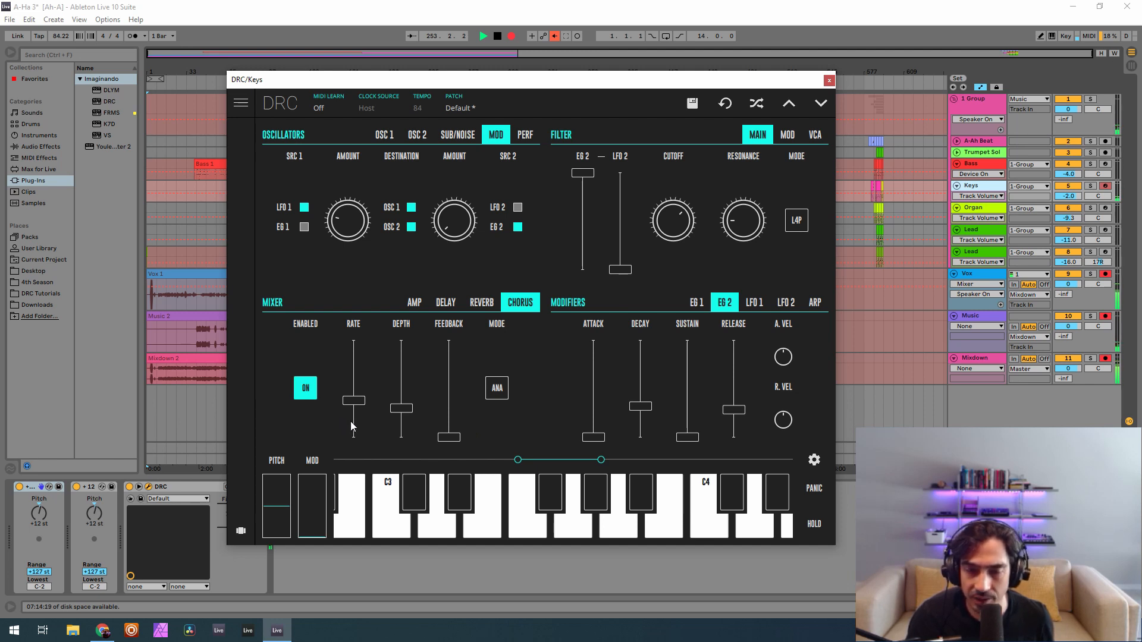
pyautogui.moveTo(356, 407); pyautogui.dragTo(353, 424)
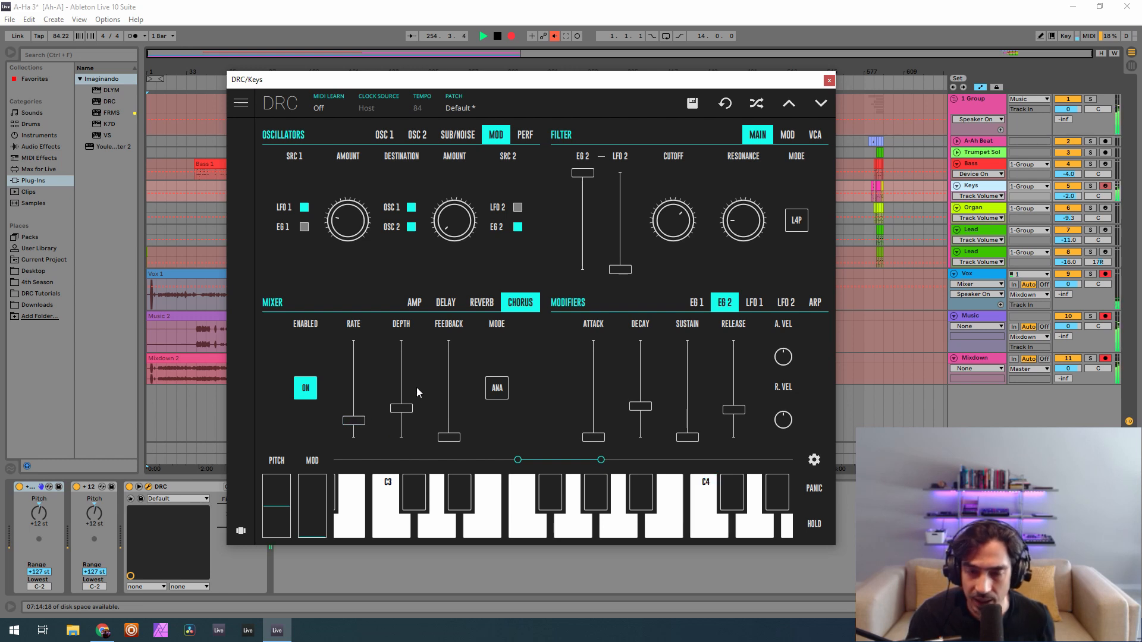
pyautogui.moveTo(405, 383); pyautogui.dragTo(427, 373)
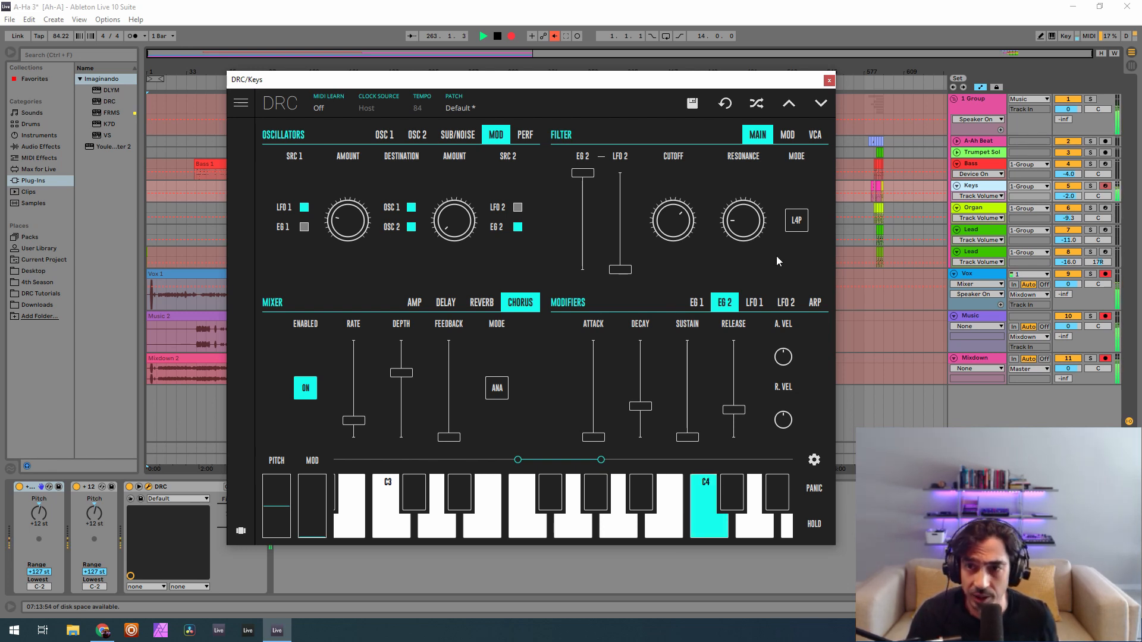
pyautogui.click(829, 79)
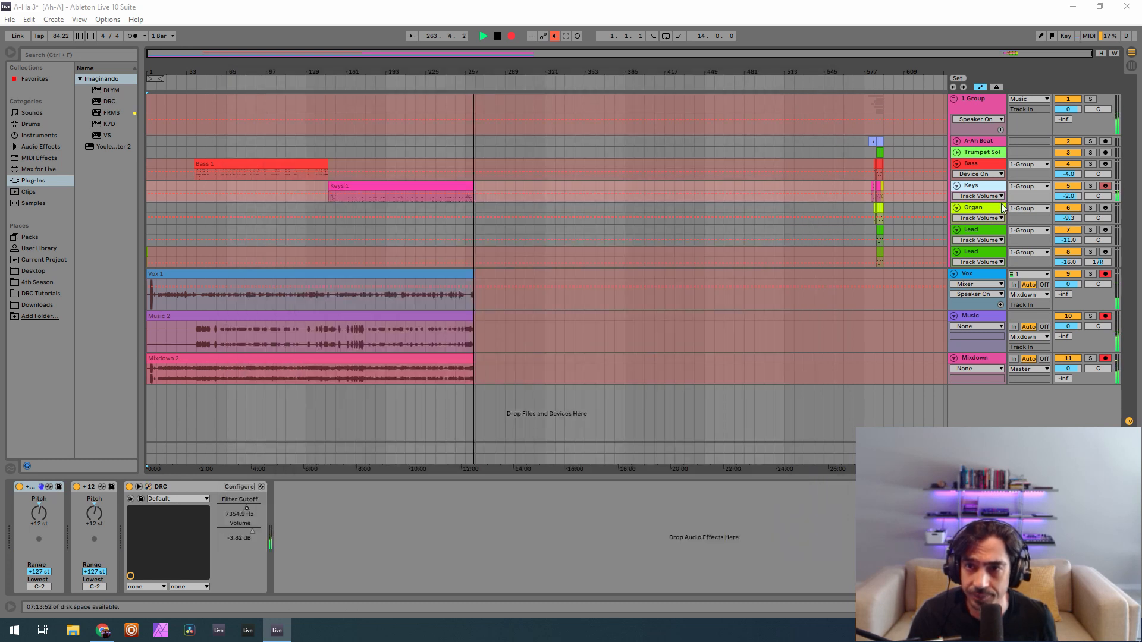
# Select the Organ track, re-enable the overridden automation and turn off the track's EQ Eight
pyautogui.click(987, 214)
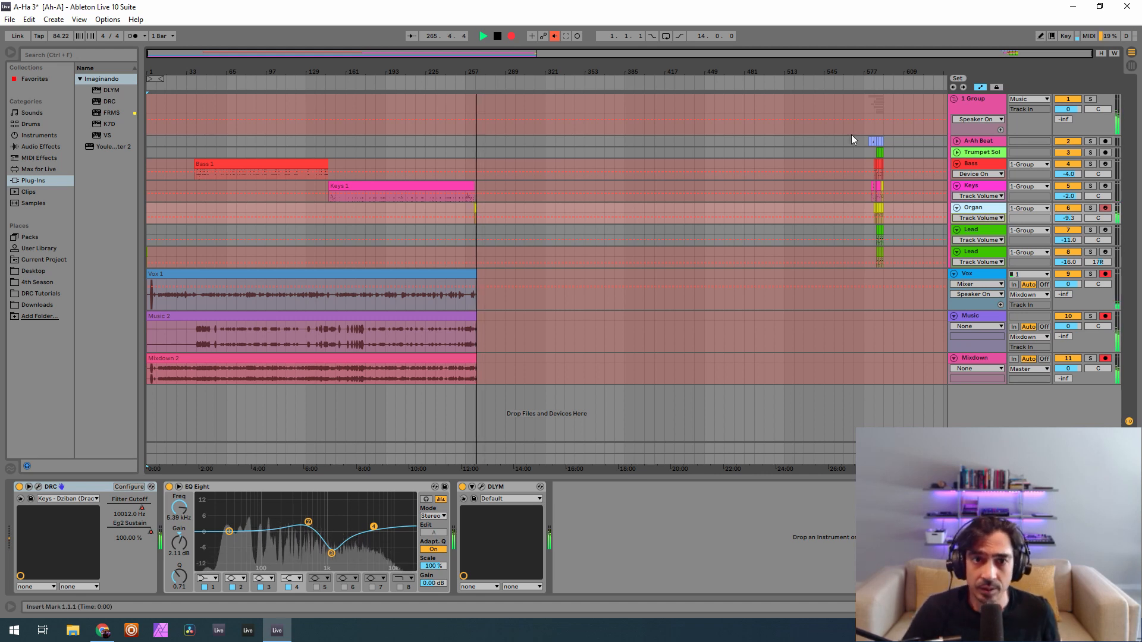
pyautogui.click(555, 36)
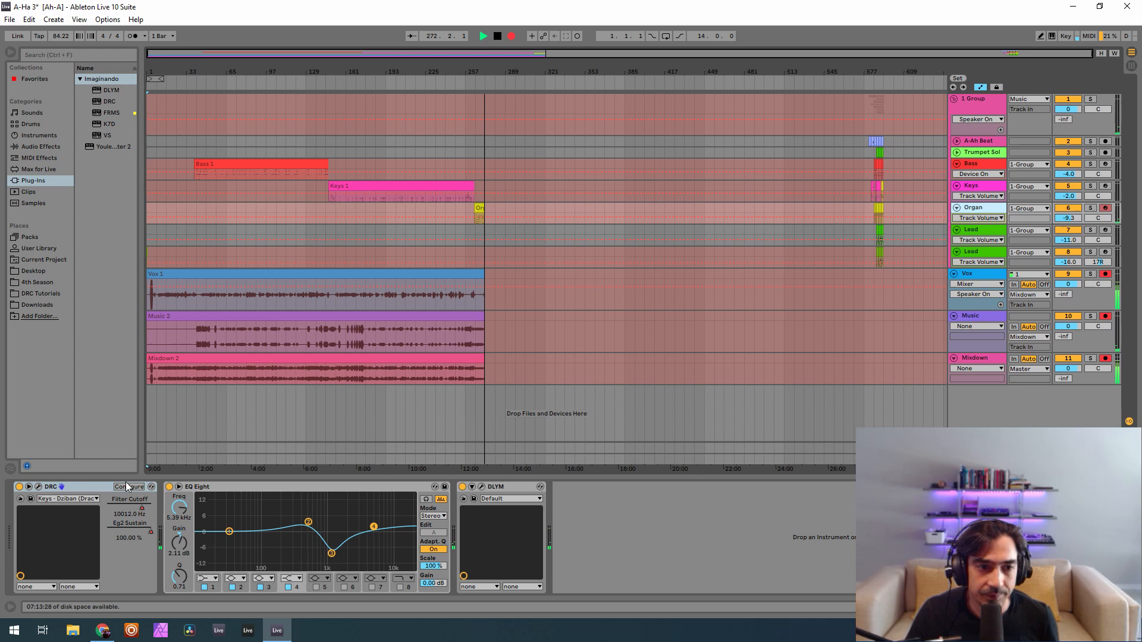
pyautogui.click(169, 487)
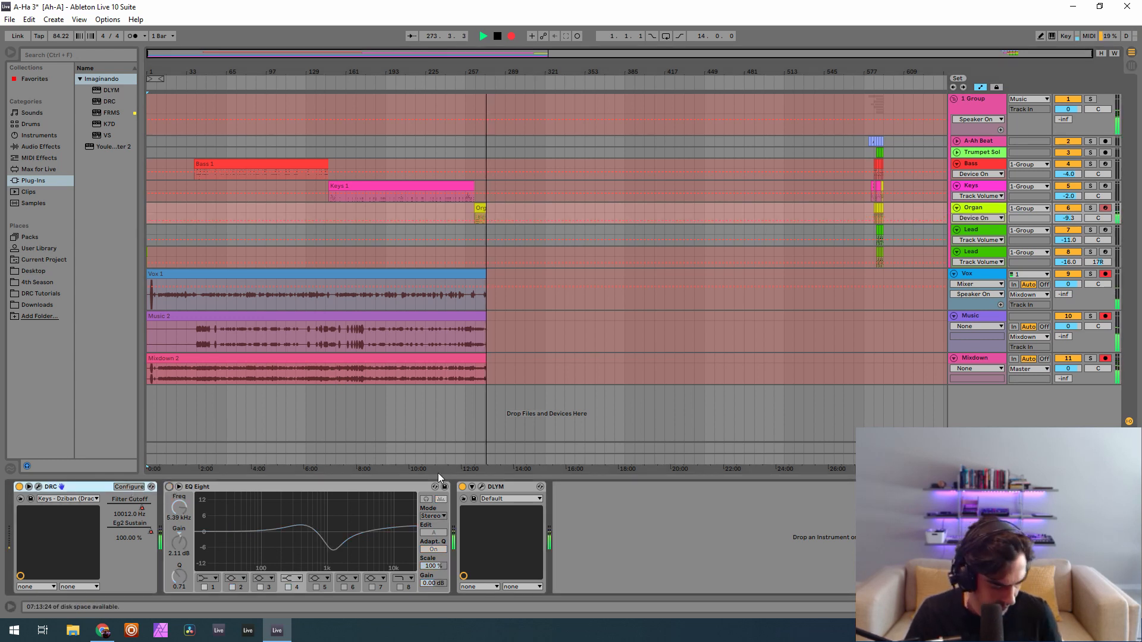
# Turn off DLYM on the Organ track and load the Default patch into its DRC synth
pyautogui.click(462, 486)
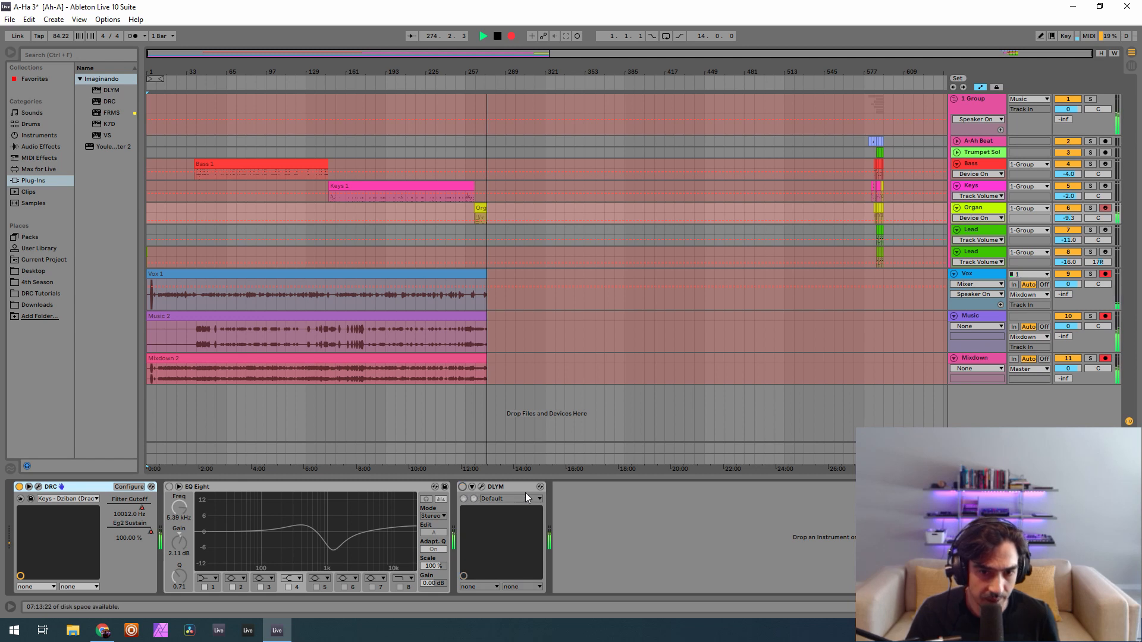
pyautogui.click(38, 486)
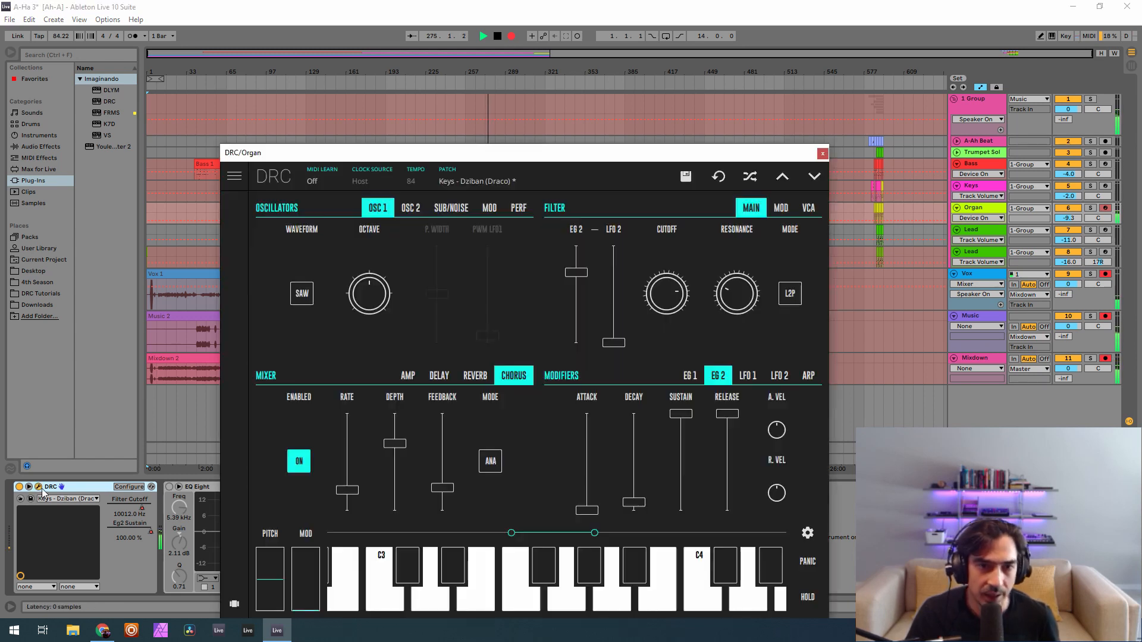
pyautogui.moveTo(503, 148); pyautogui.dragTo(482, 105)
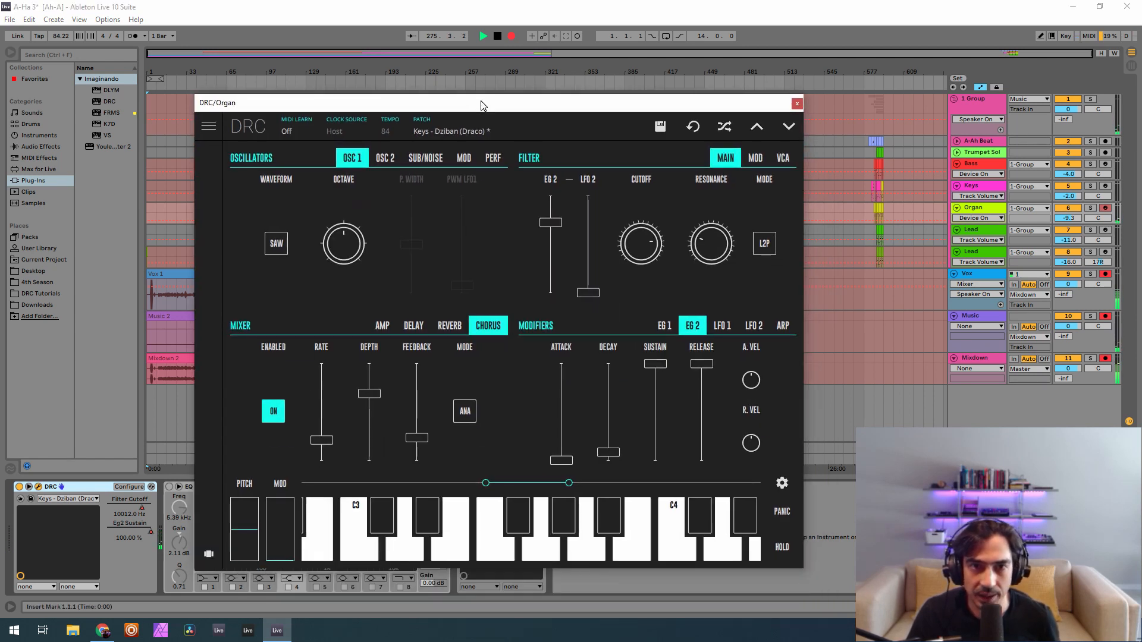
pyautogui.click(470, 131)
pyautogui.click(409, 181)
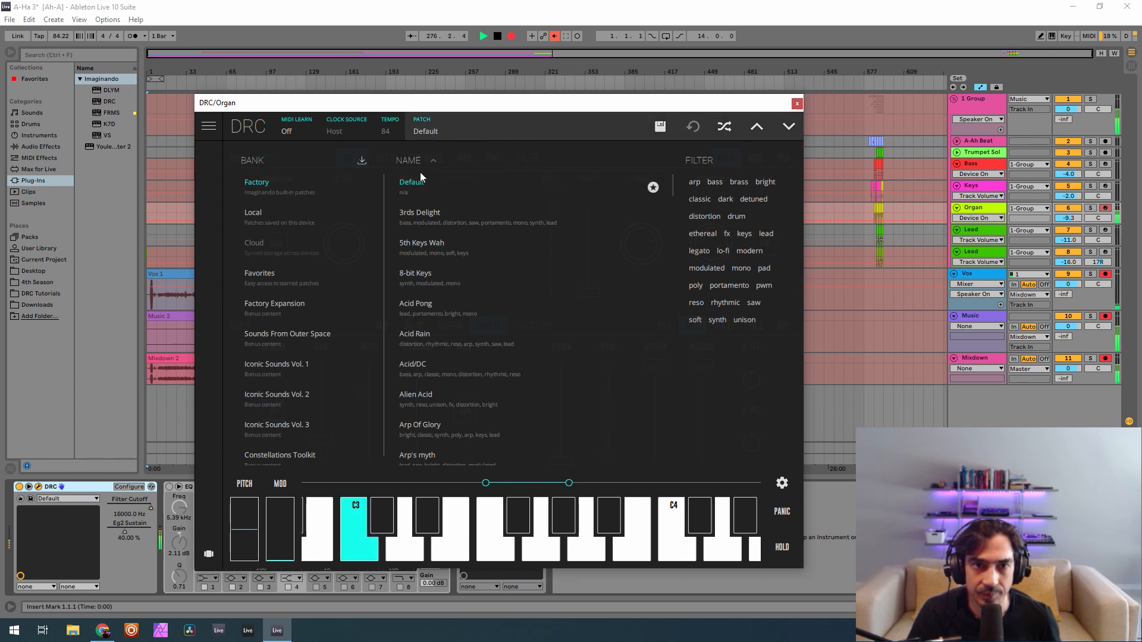
pyautogui.click(461, 126)
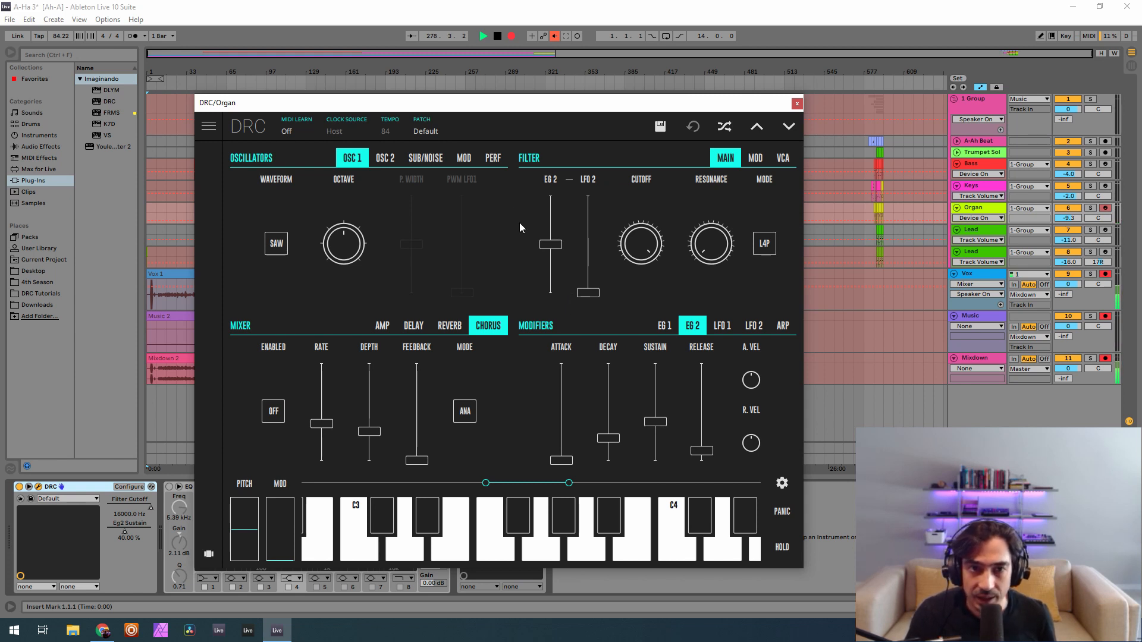
# Lower the Organ synth's master level to about four fifths
pyautogui.click(386, 326)
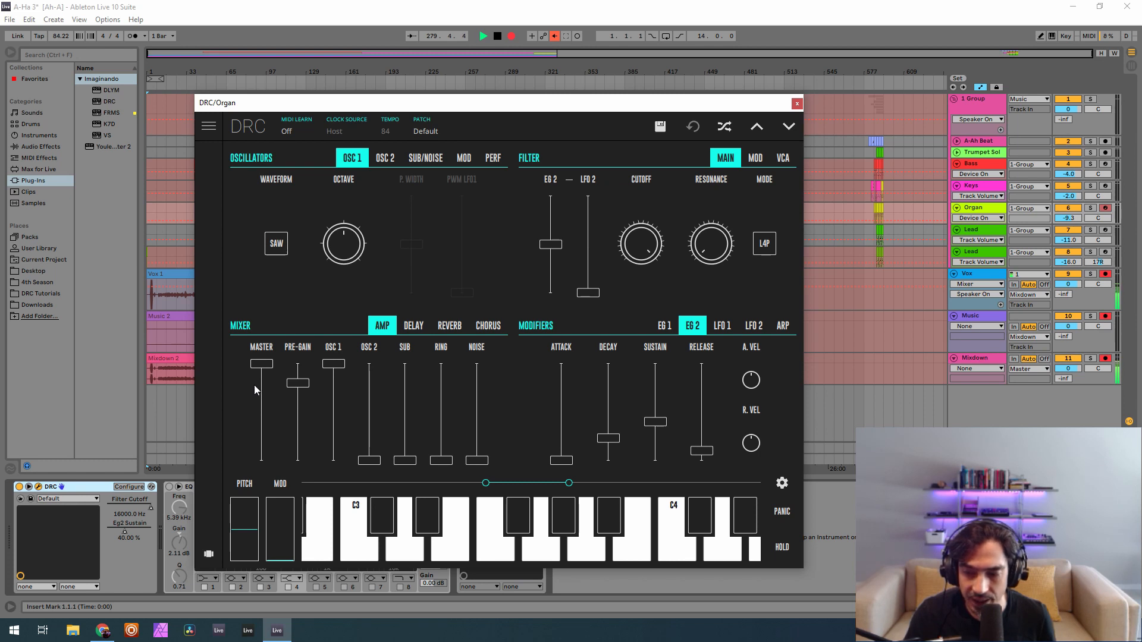
pyautogui.moveTo(269, 387); pyautogui.dragTo(288, 388)
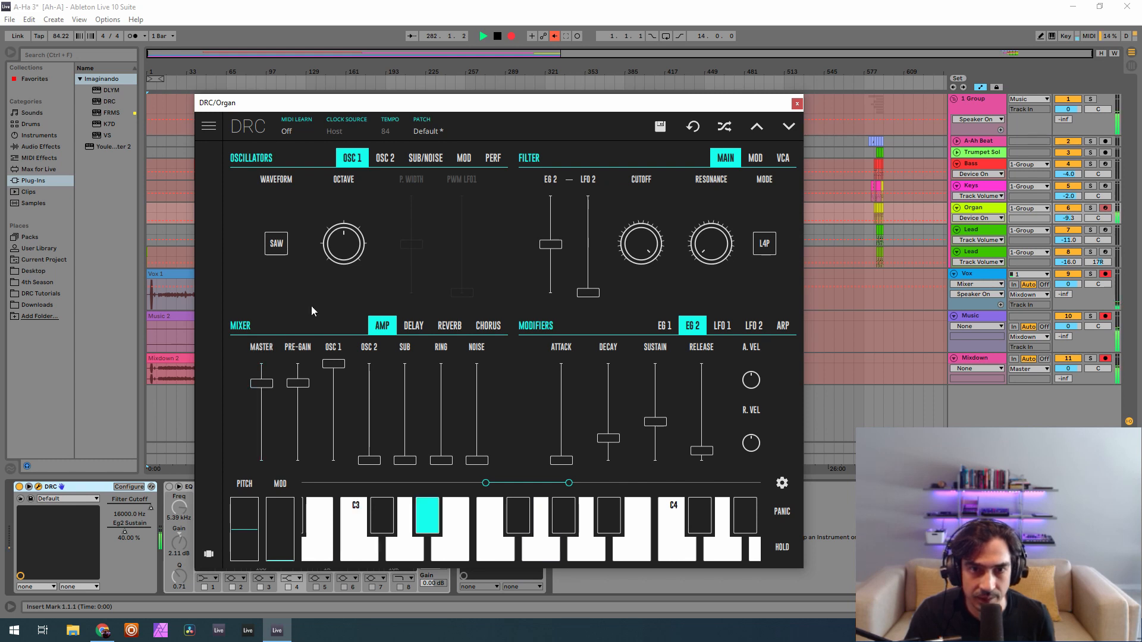
pyautogui.moveTo(455, 103); pyautogui.dragTo(506, 58)
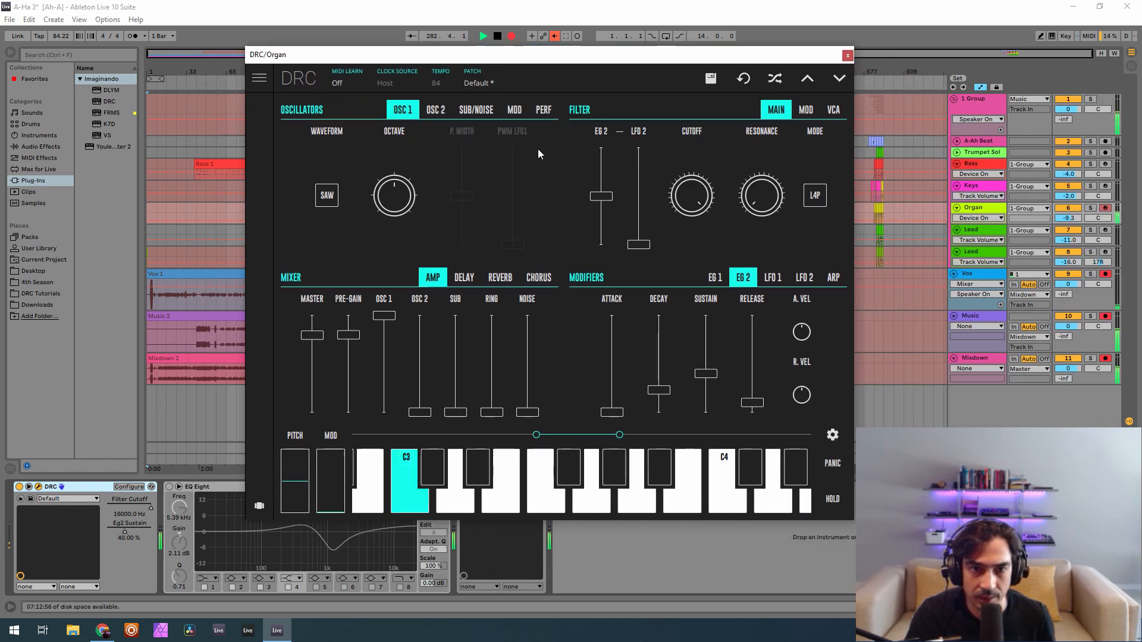
# Close the synth window and turn down the Organ track's send to the A Reverb return in the session mixer
pyautogui.click(509, 284)
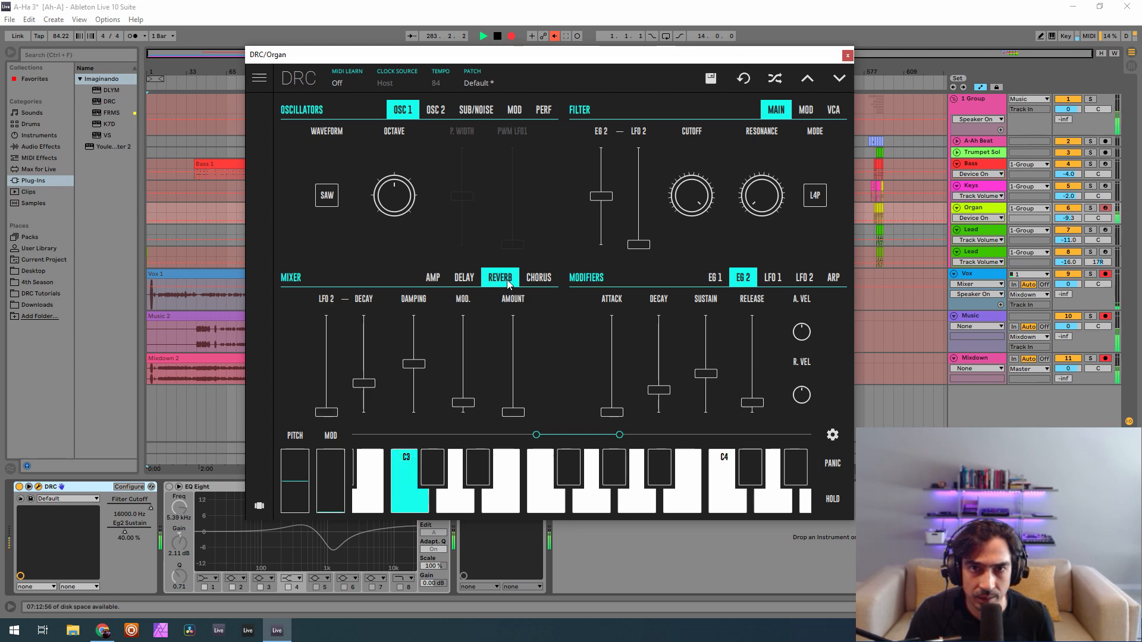
pyautogui.click(847, 55)
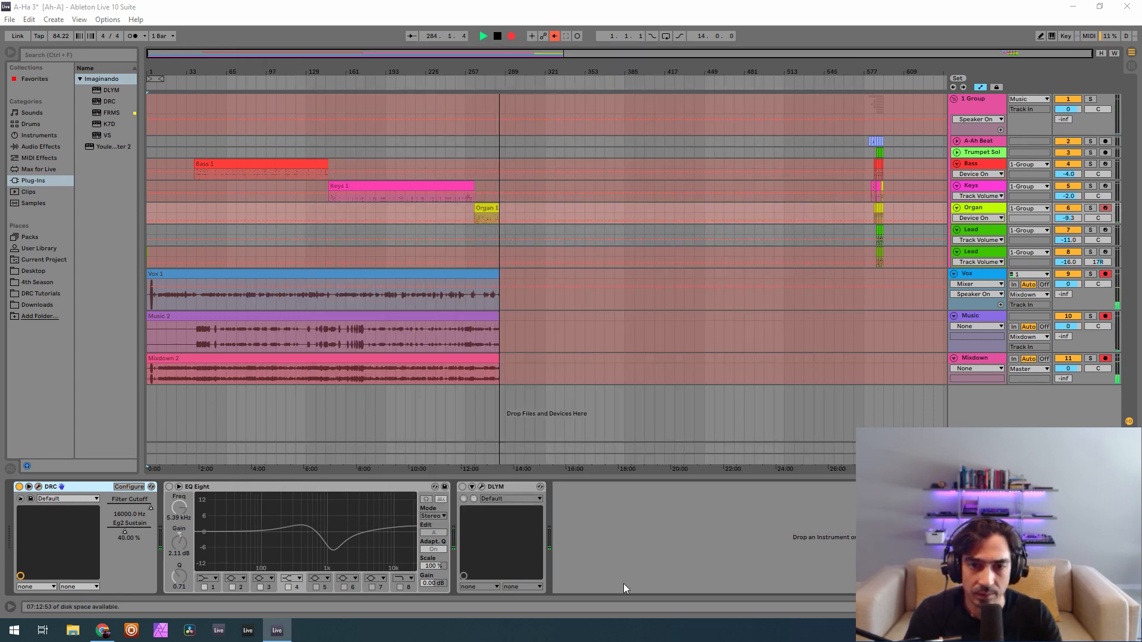
pyautogui.press('Tab')
pyautogui.press('Tab')
pyautogui.press('Tab')
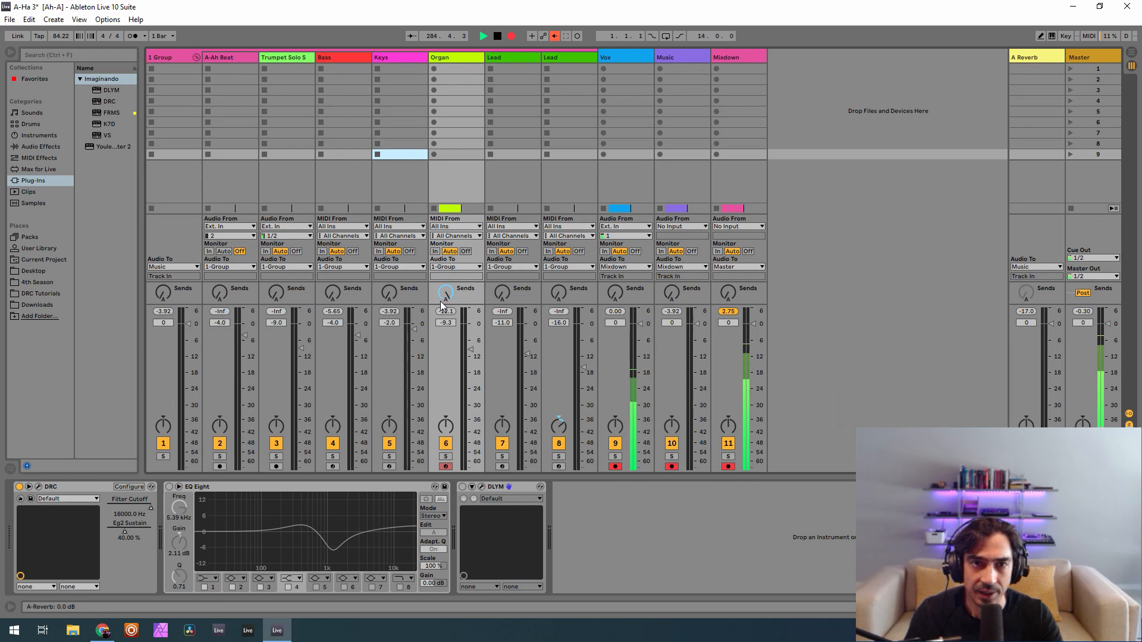
pyautogui.moveTo(444, 301); pyautogui.dragTo(444, 369)
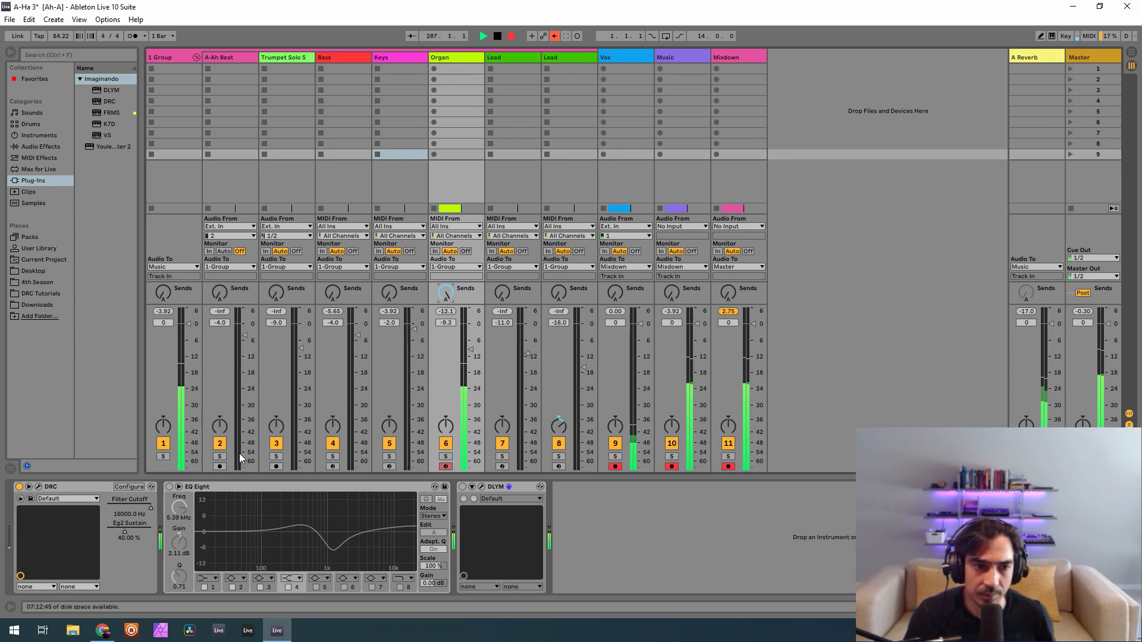
# Reopen the Organ synth and set pre-gain to about half, Osc 2 to about four fifths and sub just above half
pyautogui.click(38, 486)
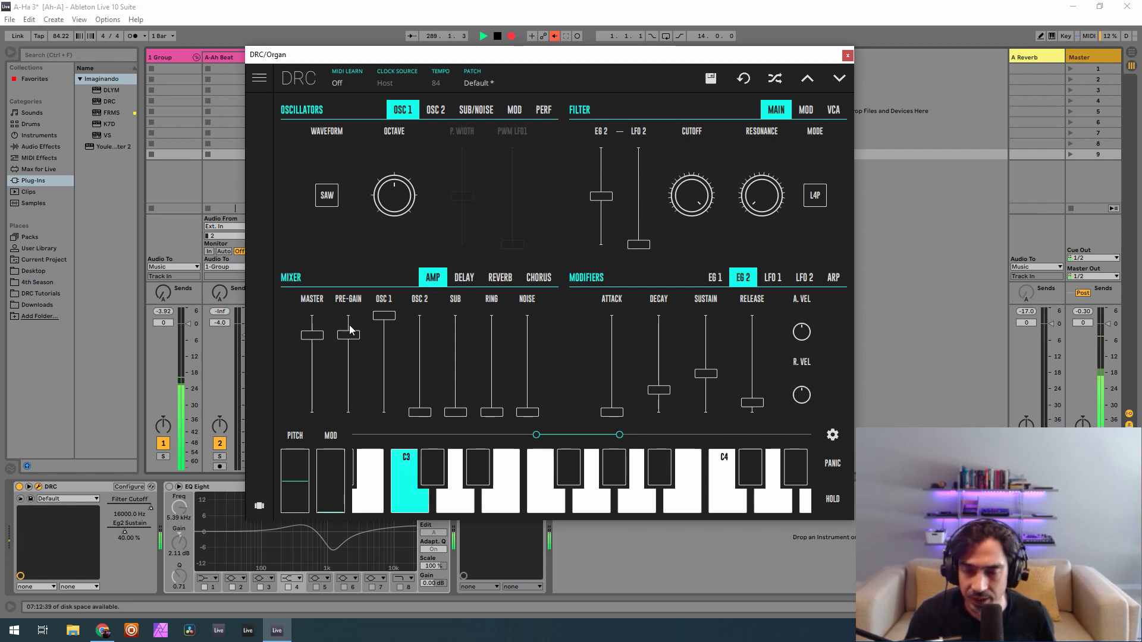
pyautogui.moveTo(315, 304)
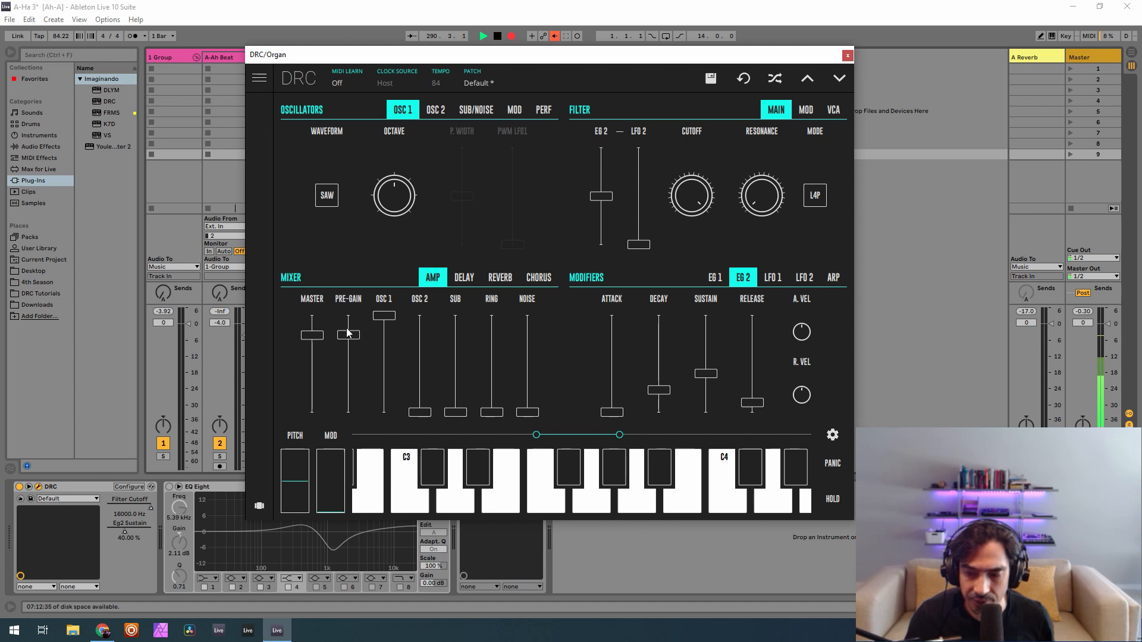
pyautogui.moveTo(351, 306); pyautogui.dragTo(353, 362)
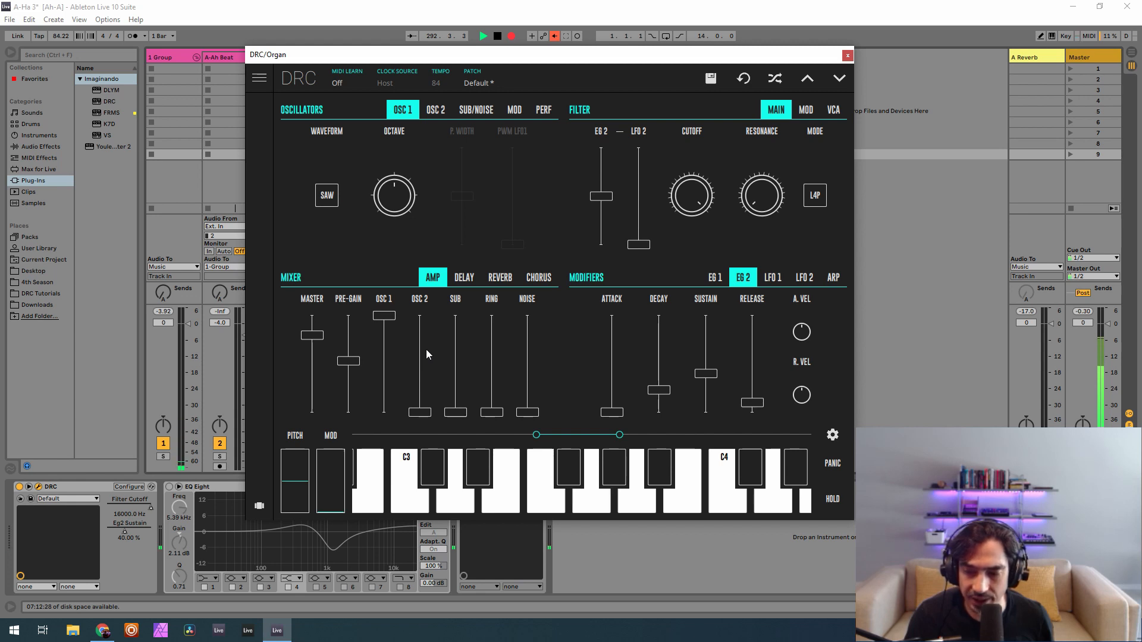
pyautogui.moveTo(423, 339); pyautogui.dragTo(433, 340)
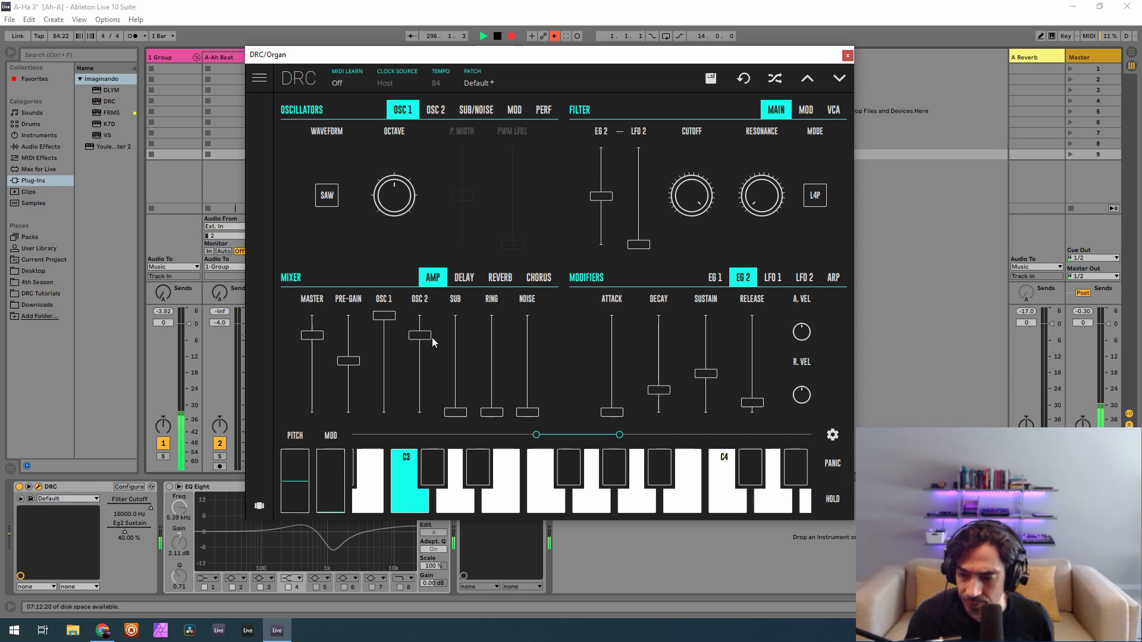
pyautogui.moveTo(454, 361); pyautogui.dragTo(458, 360)
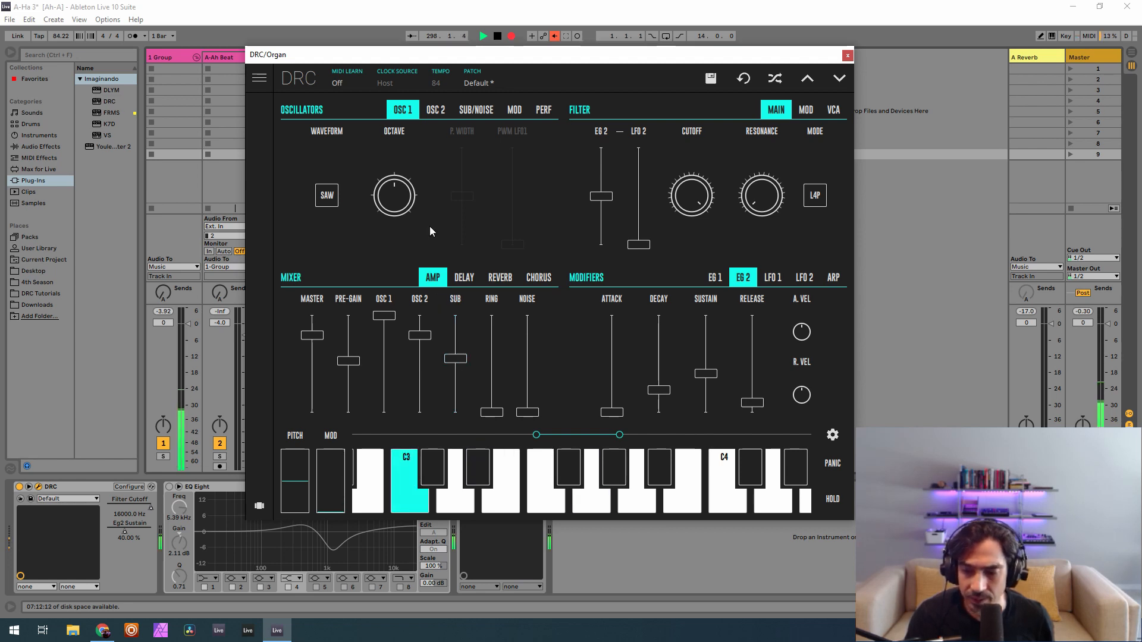
# Fine-tune Osc 2 to 0.072 and give the sub oscillator a square waveform and a higher octave
pyautogui.click(435, 110)
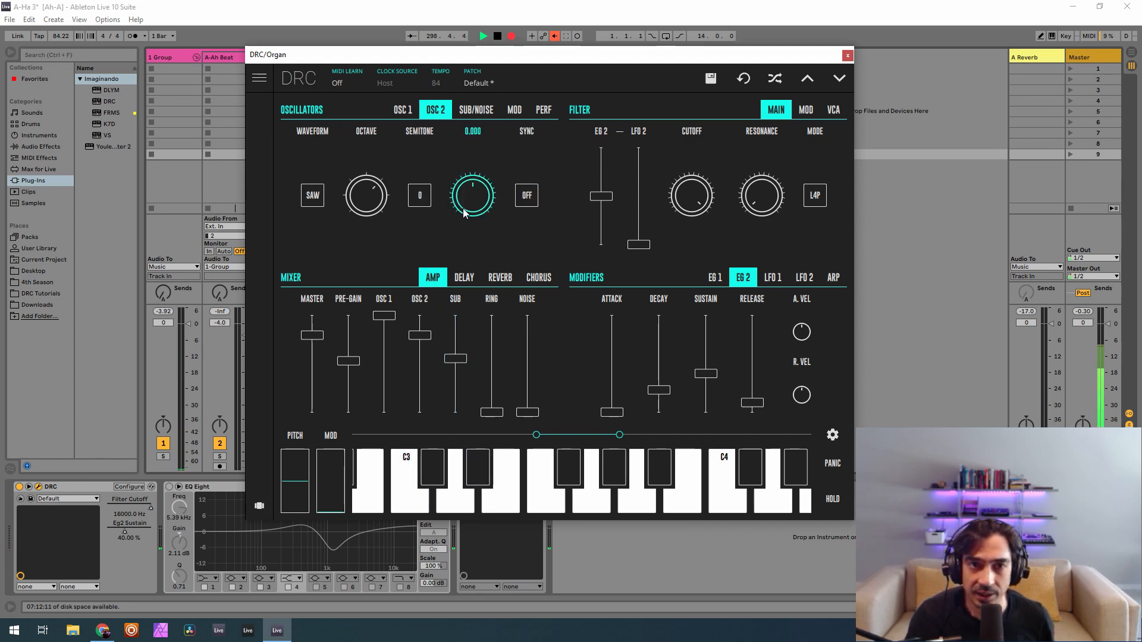
pyautogui.moveTo(464, 213); pyautogui.dragTo(493, 203)
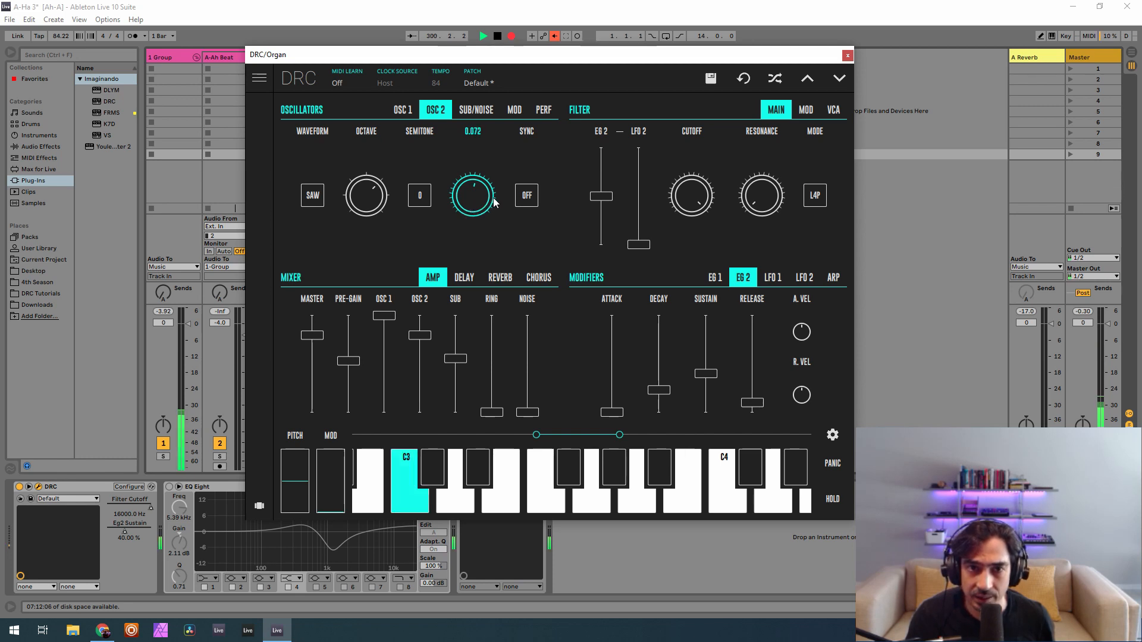
pyautogui.click(476, 110)
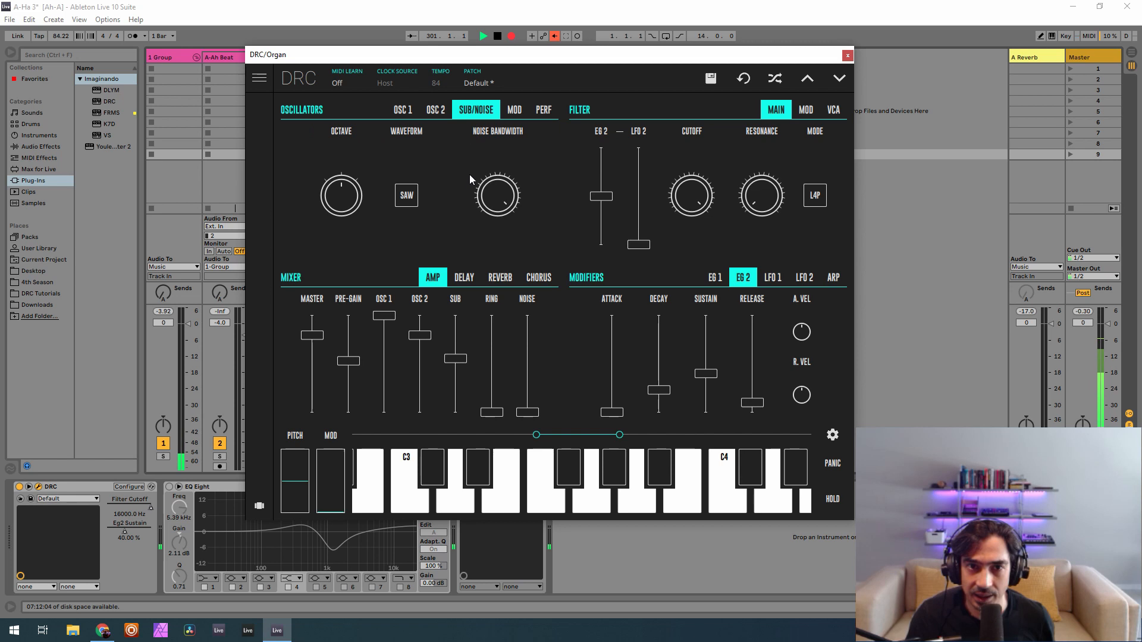
pyautogui.click(408, 198)
pyautogui.click(408, 217)
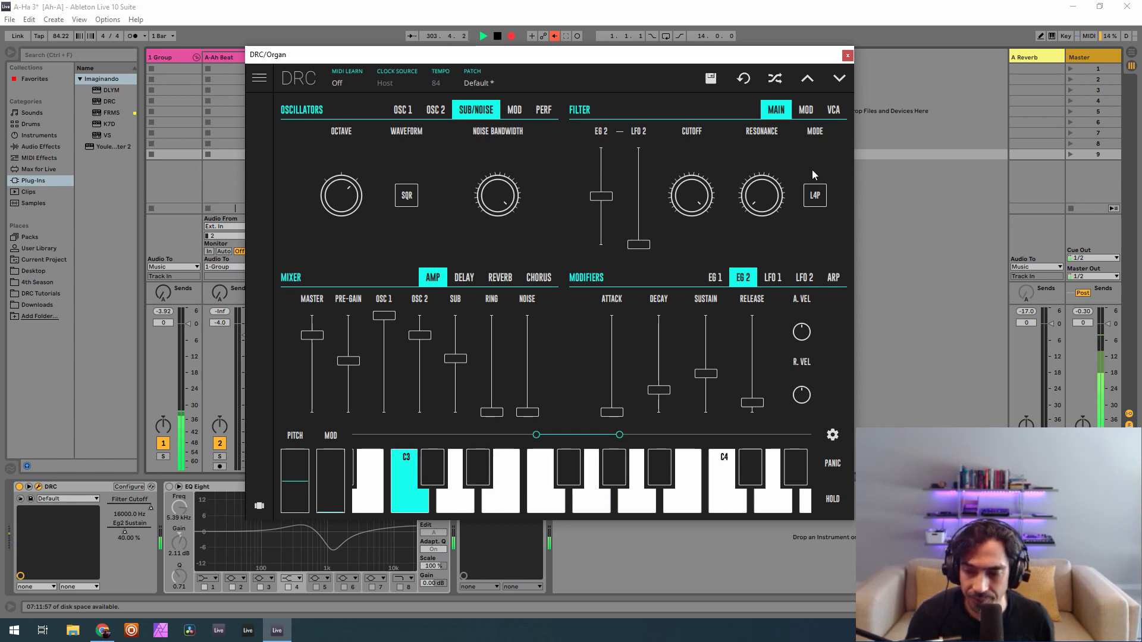
# Set a slow LFO 1 rate and raise its modulation amount on Osc 1 to about a fifth
pyautogui.click(521, 116)
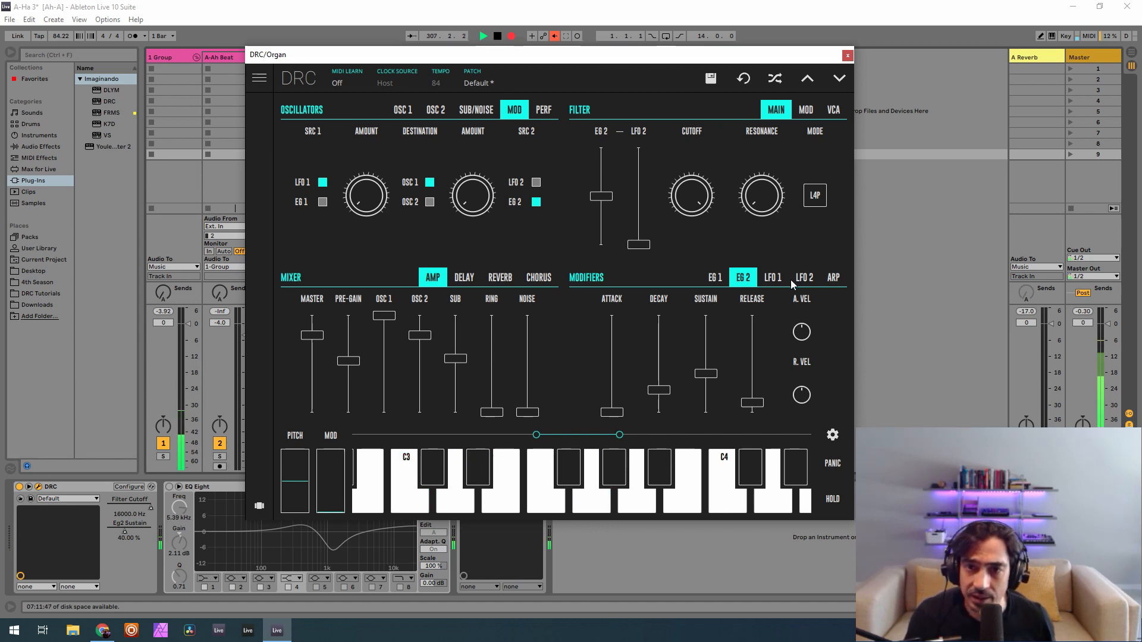
pyautogui.click(773, 278)
pyautogui.moveTo(749, 363); pyautogui.dragTo(745, 416)
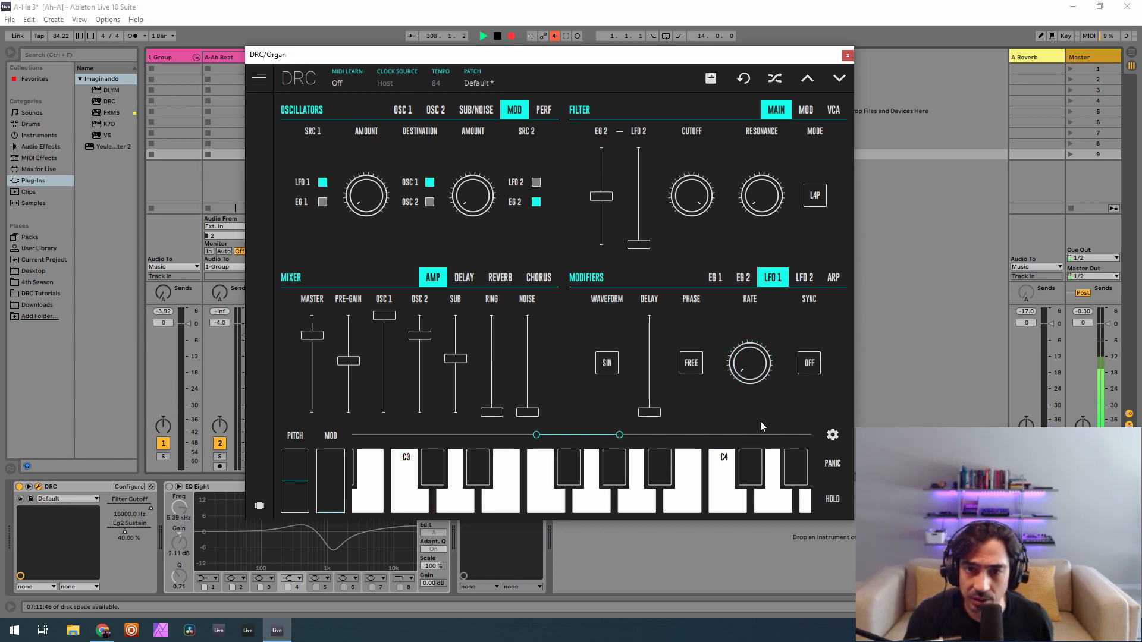
pyautogui.moveTo(755, 352); pyautogui.dragTo(795, 338)
pyautogui.moveTo(369, 193); pyautogui.dragTo(368, 192)
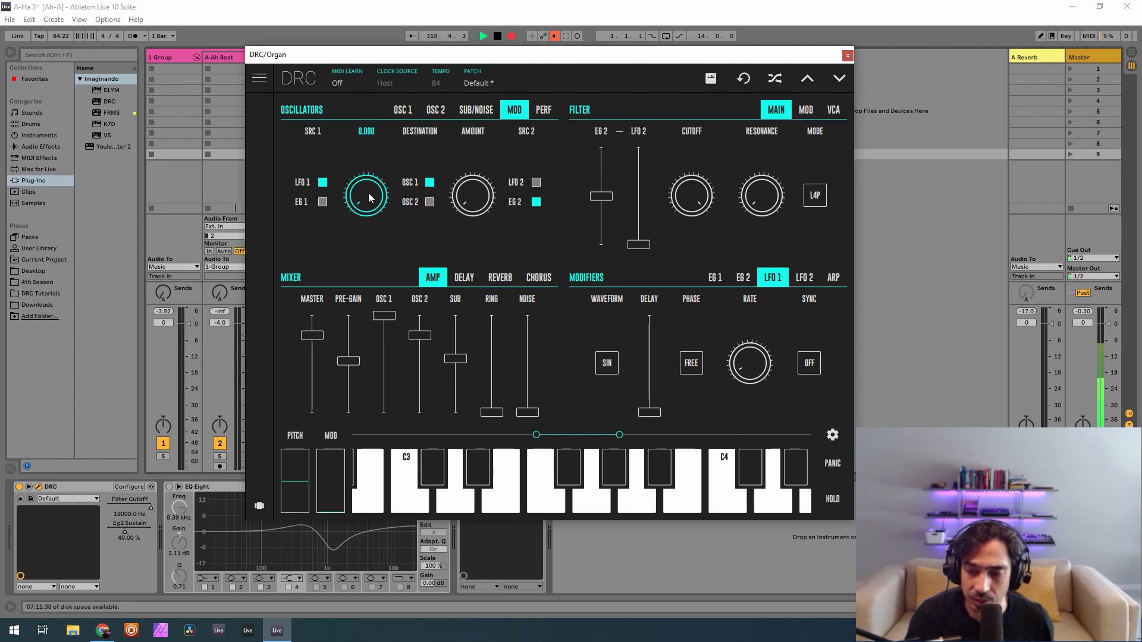
pyautogui.moveTo(369, 193); pyautogui.dragTo(540, 134)
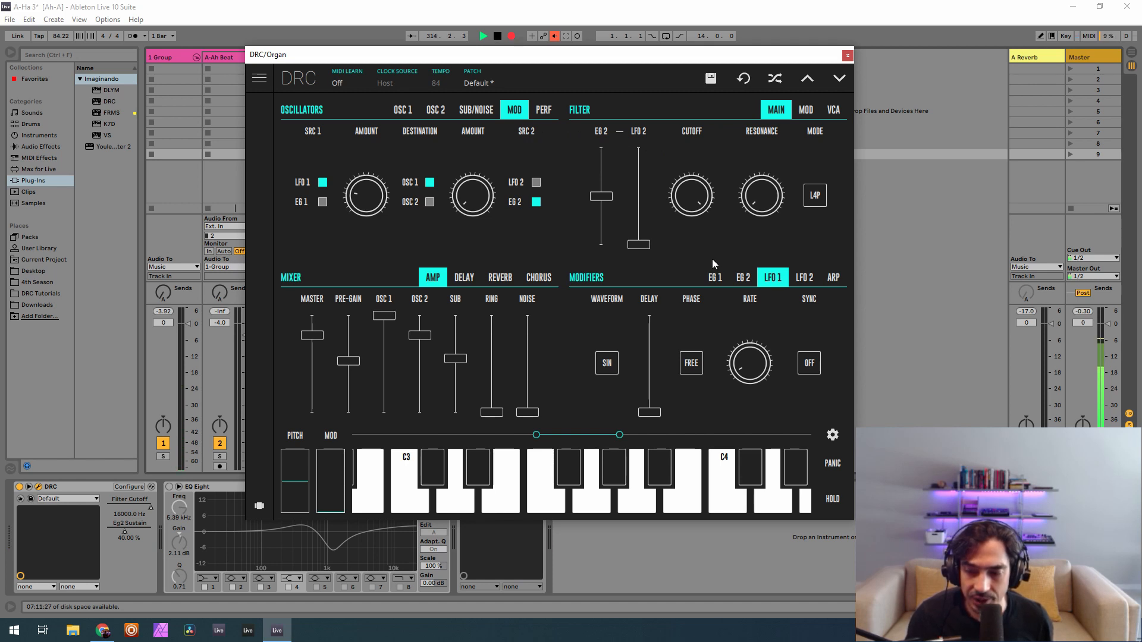
# Set the filter to L2P mode with EG 2 amount at about 0.72, cutoff at 984.1 Hz and slightly raised resonance
pyautogui.moveTo(598, 198); pyautogui.dragTo(609, 179)
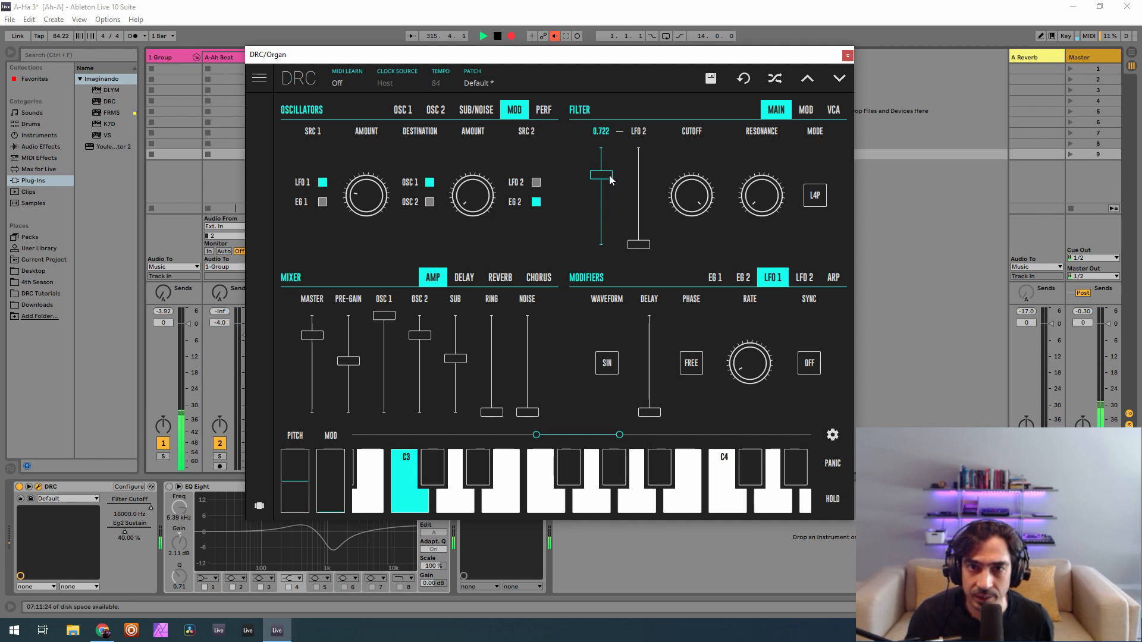
pyautogui.click(824, 204)
pyautogui.click(818, 176)
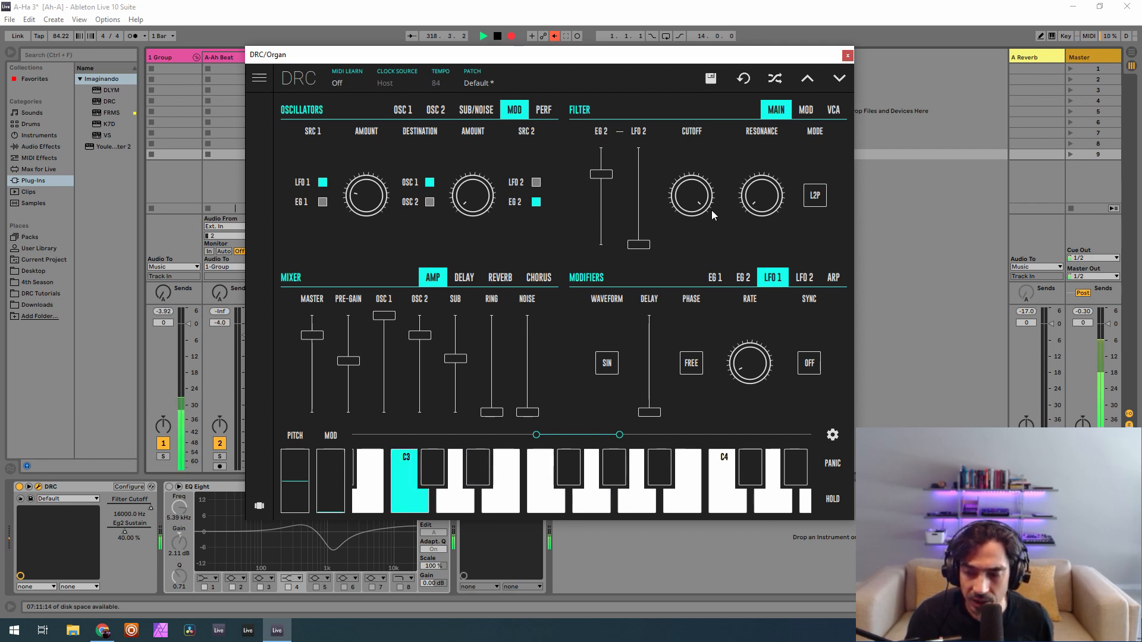
pyautogui.moveTo(676, 186); pyautogui.dragTo(683, 416)
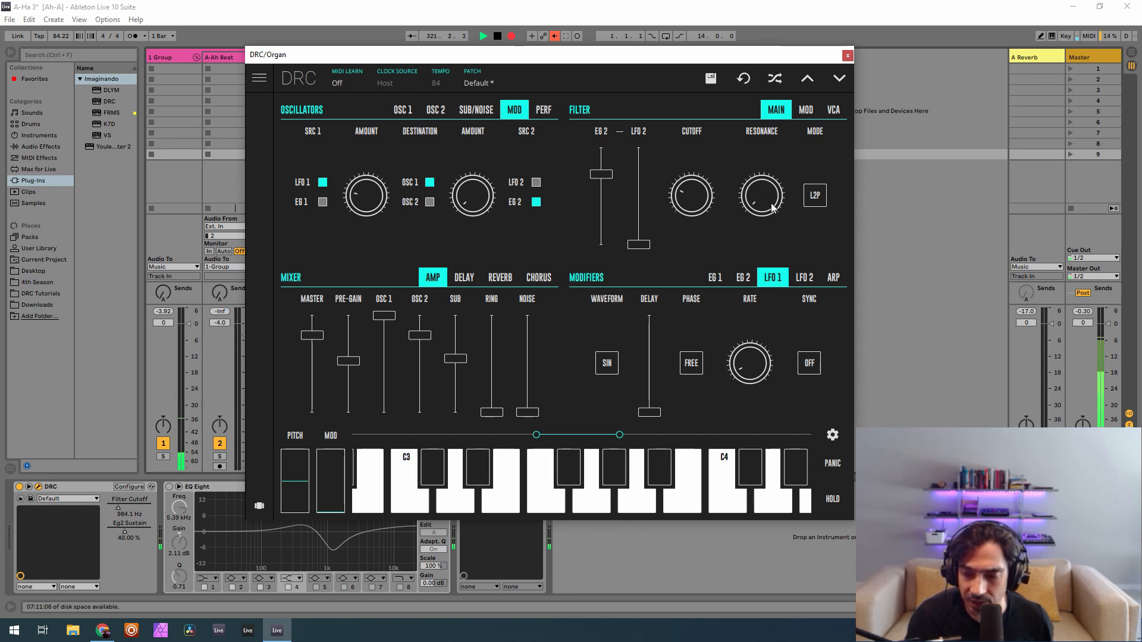
pyautogui.moveTo(773, 207); pyautogui.dragTo(813, 132)
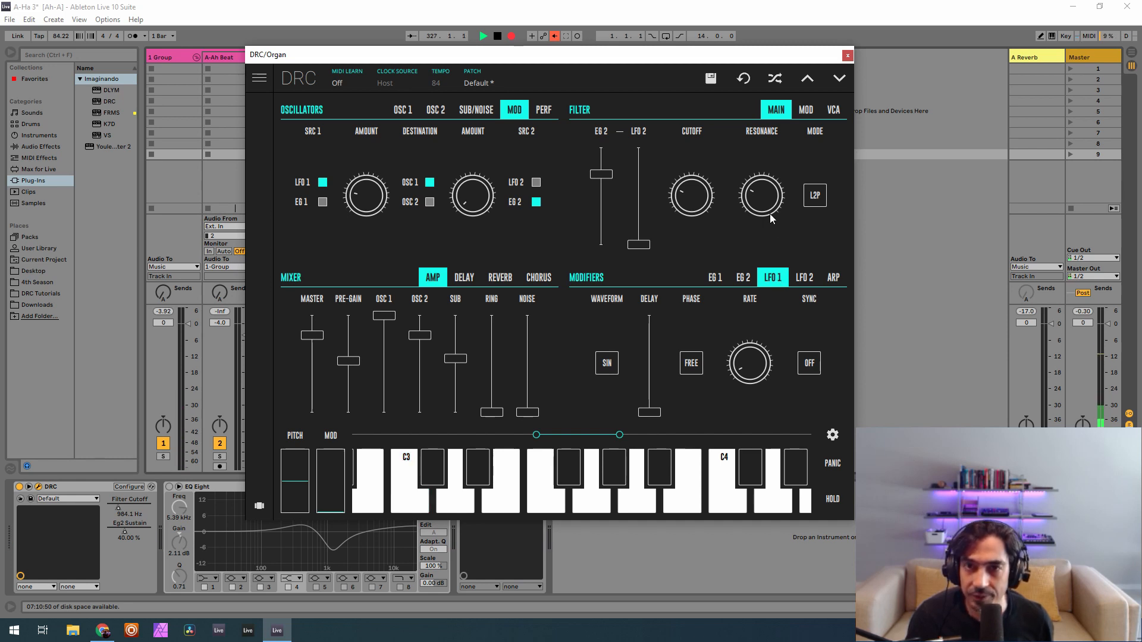
# Shape EG 1 with decay at about 85%, sustain at about three quarters and a slightly shorter release
pyautogui.click(715, 278)
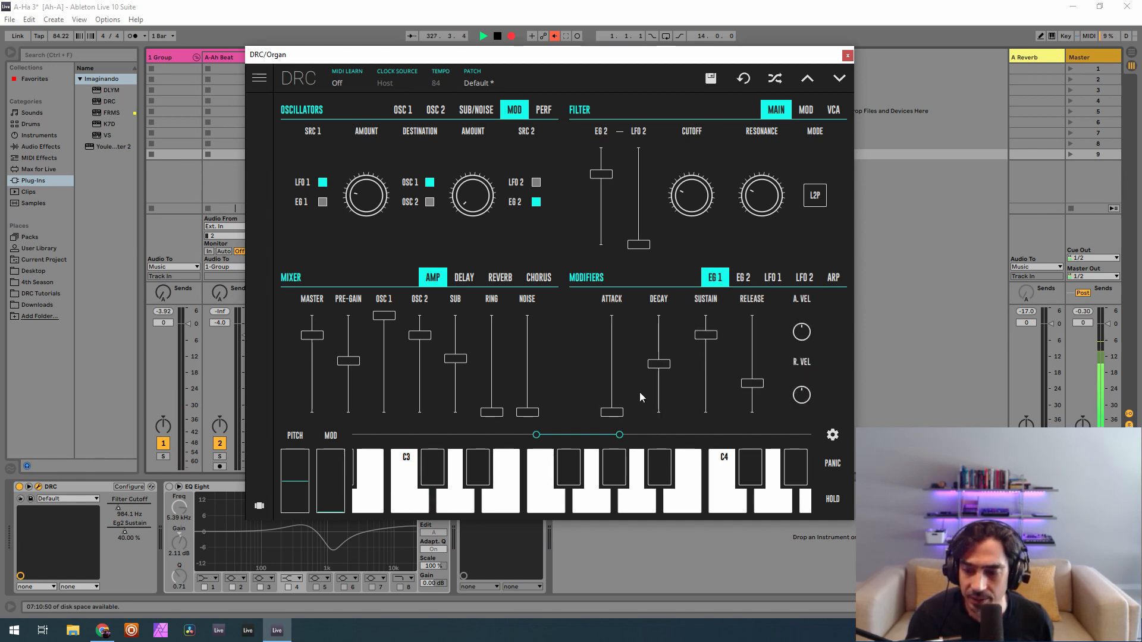
pyautogui.moveTo(668, 356); pyautogui.dragTo(675, 330)
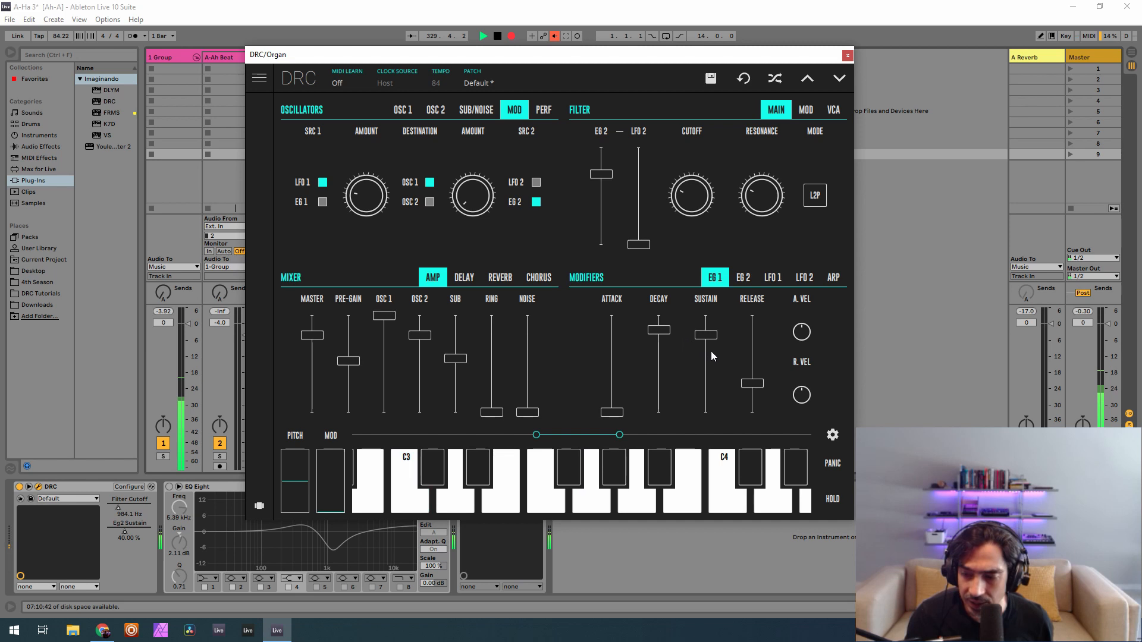
pyautogui.moveTo(703, 339); pyautogui.dragTo(707, 345)
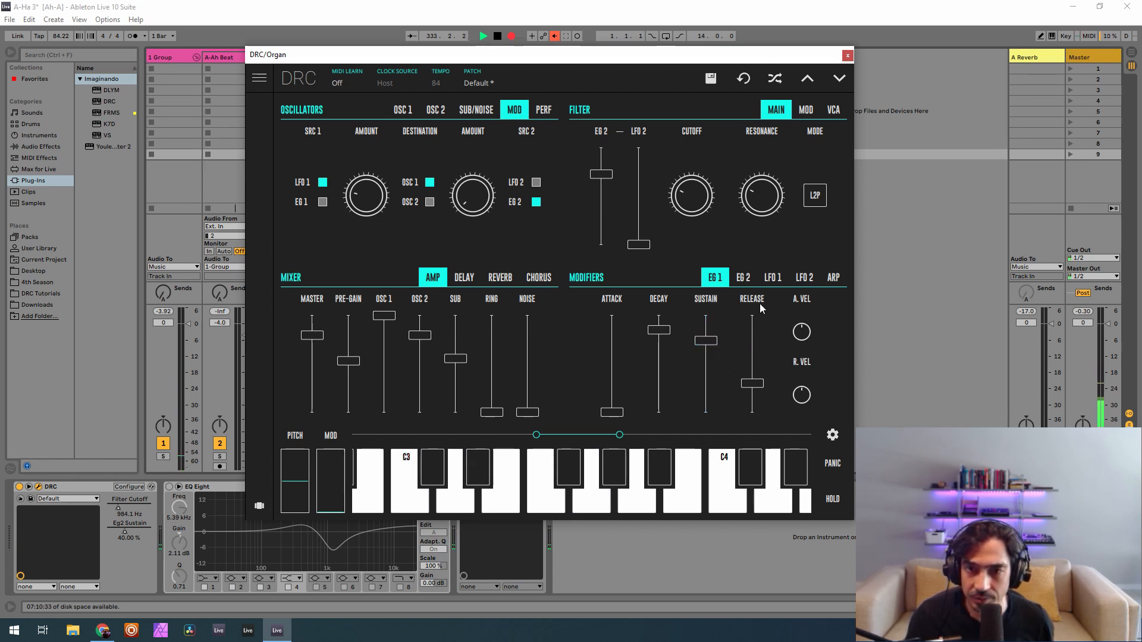
pyautogui.moveTo(753, 388); pyautogui.dragTo(753, 396)
# Shape EG 2 with a very short decay, sustain at about 65% and maximum release
pyautogui.click(743, 277)
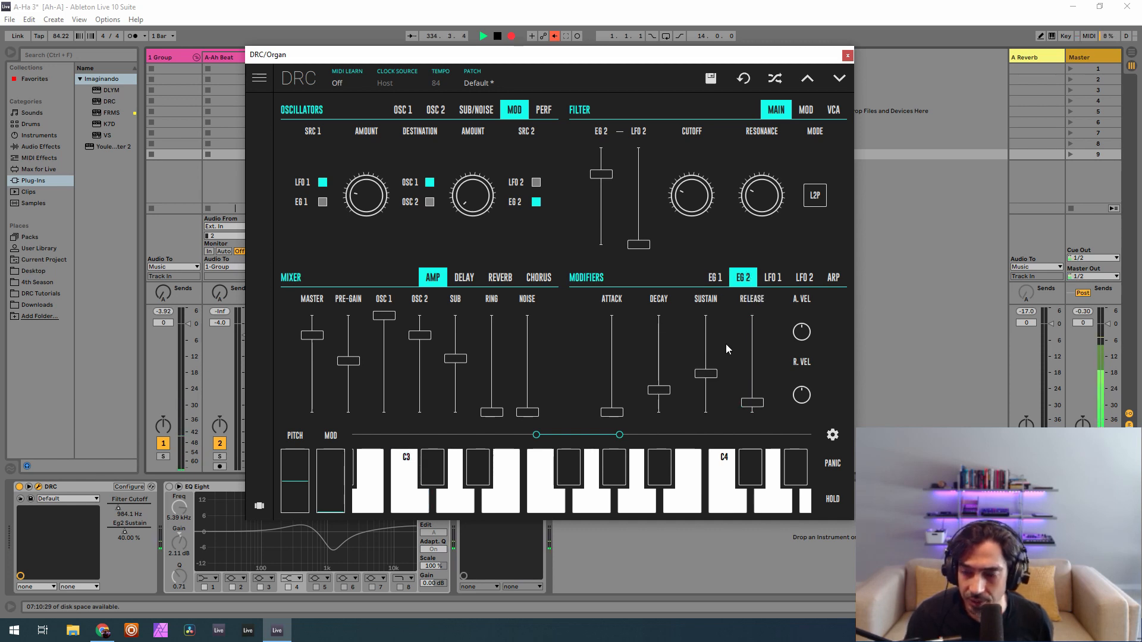
pyautogui.moveTo(661, 395); pyautogui.dragTo(670, 409)
pyautogui.moveTo(716, 372); pyautogui.dragTo(727, 349)
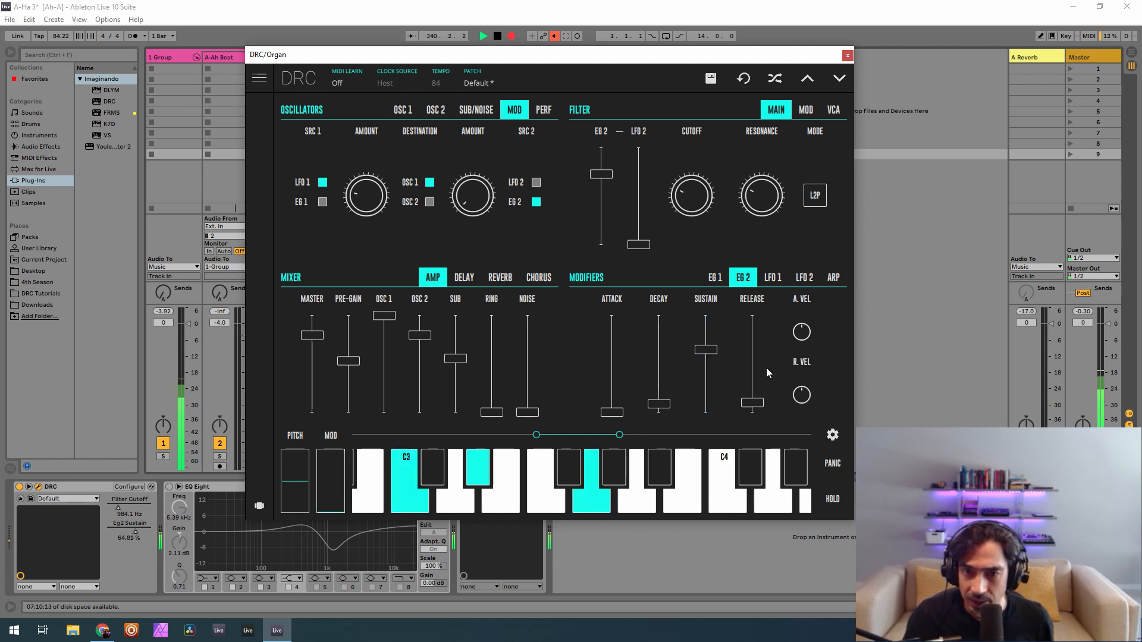
pyautogui.moveTo(752, 376); pyautogui.dragTo(752, 313)
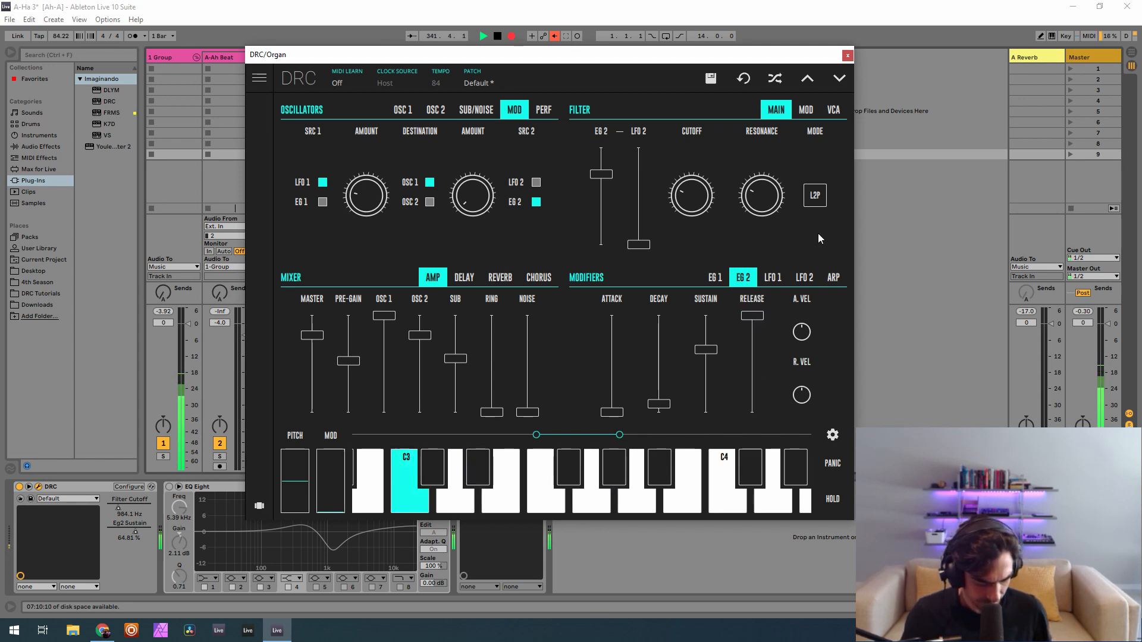
# Set the Organ's reverb amount to about a third and decay to about two thirds, with slightly reduced damping and slightly raised modulation
pyautogui.click(501, 281)
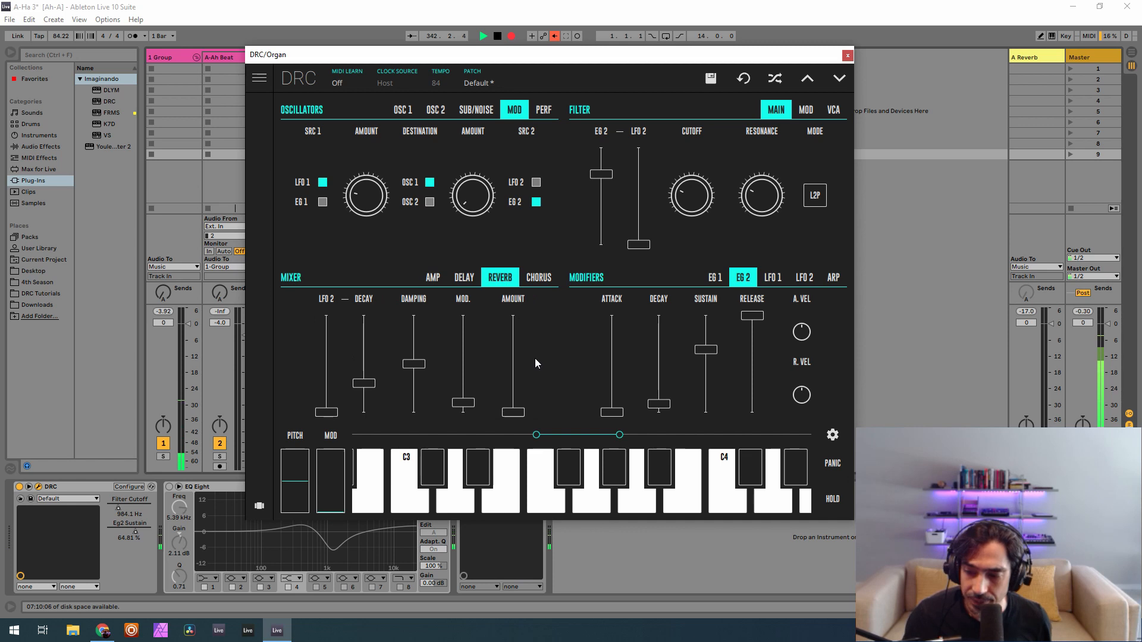
pyautogui.moveTo(510, 409); pyautogui.dragTo(555, 380)
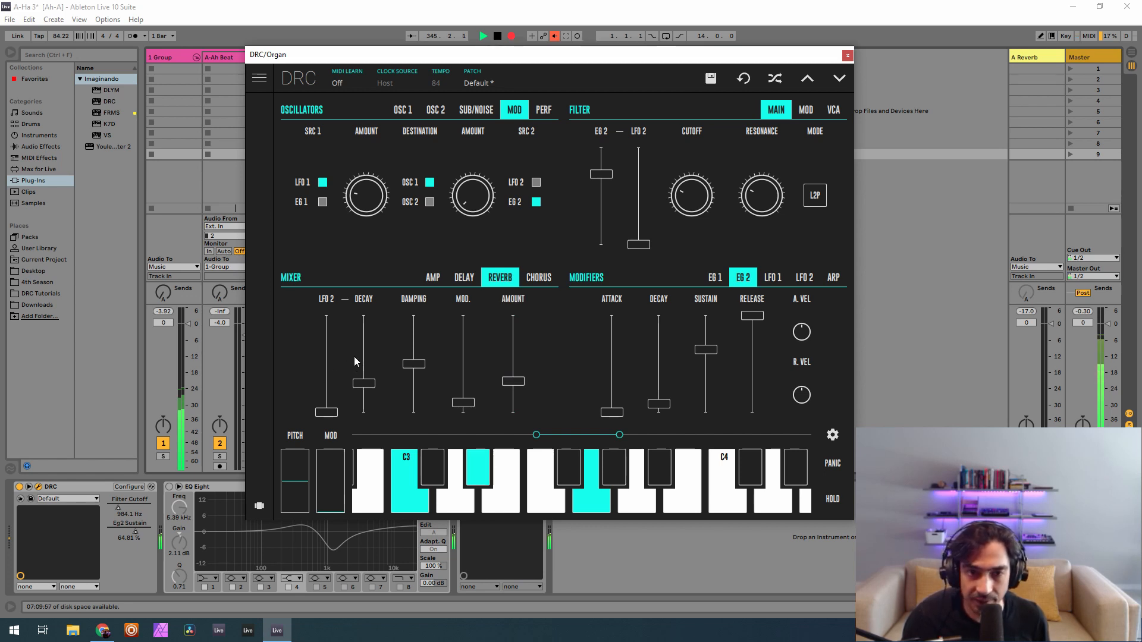
pyautogui.moveTo(361, 351); pyautogui.dragTo(430, 370)
pyautogui.moveTo(467, 405); pyautogui.dragTo(471, 405)
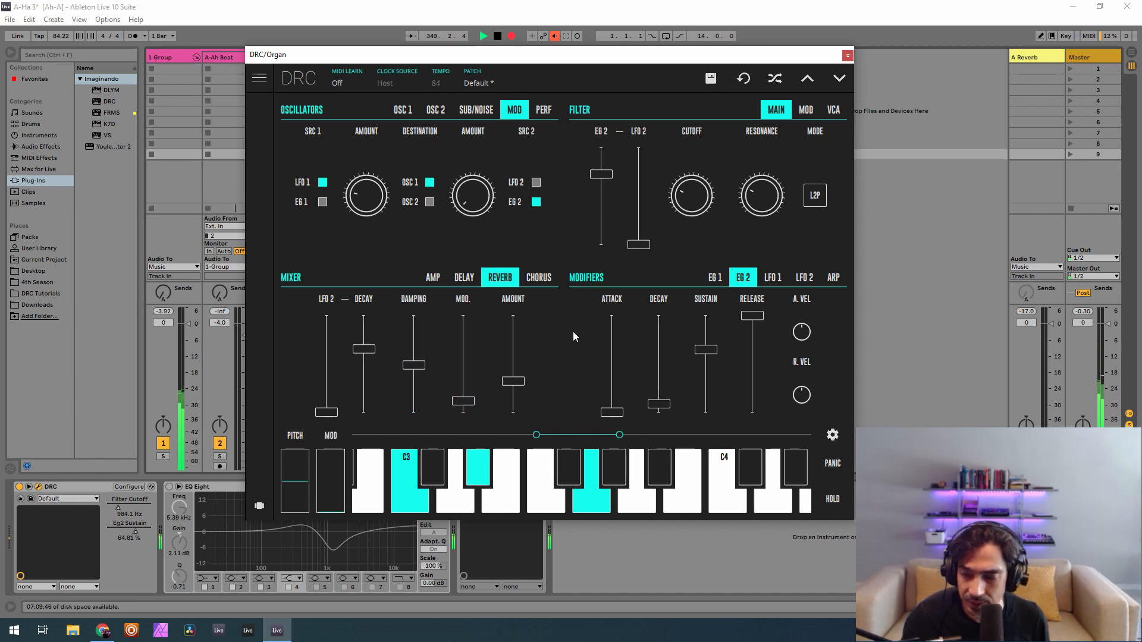
# Enable the Organ's chorus with its rate at about 20% and depth at about 70%
pyautogui.click(538, 277)
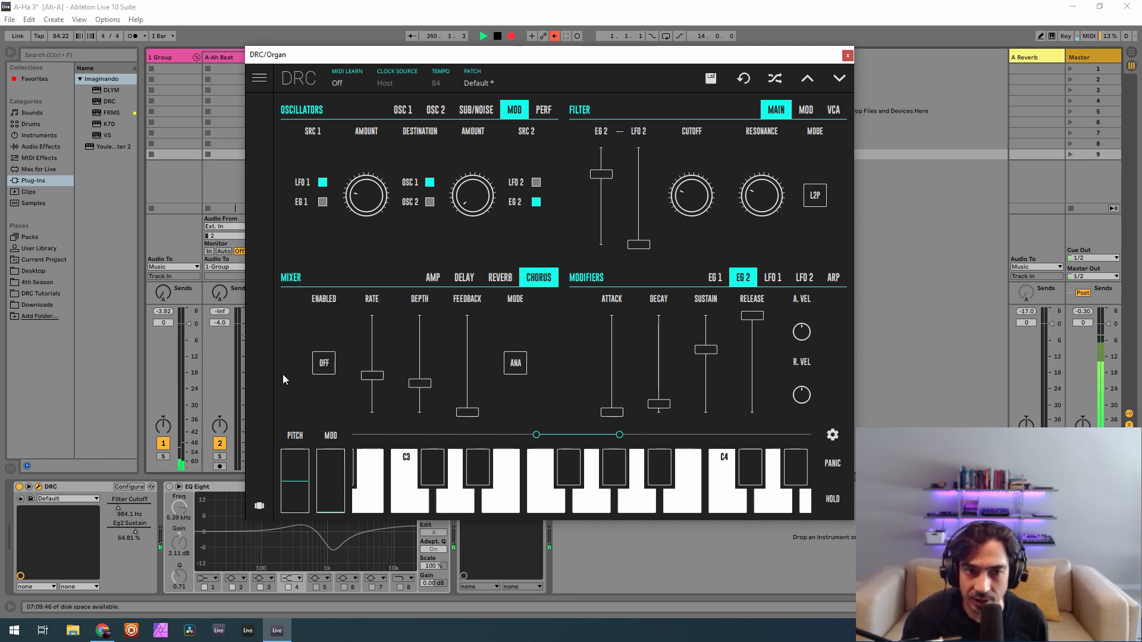
pyautogui.click(324, 363)
pyautogui.moveTo(379, 381); pyautogui.dragTo(375, 397)
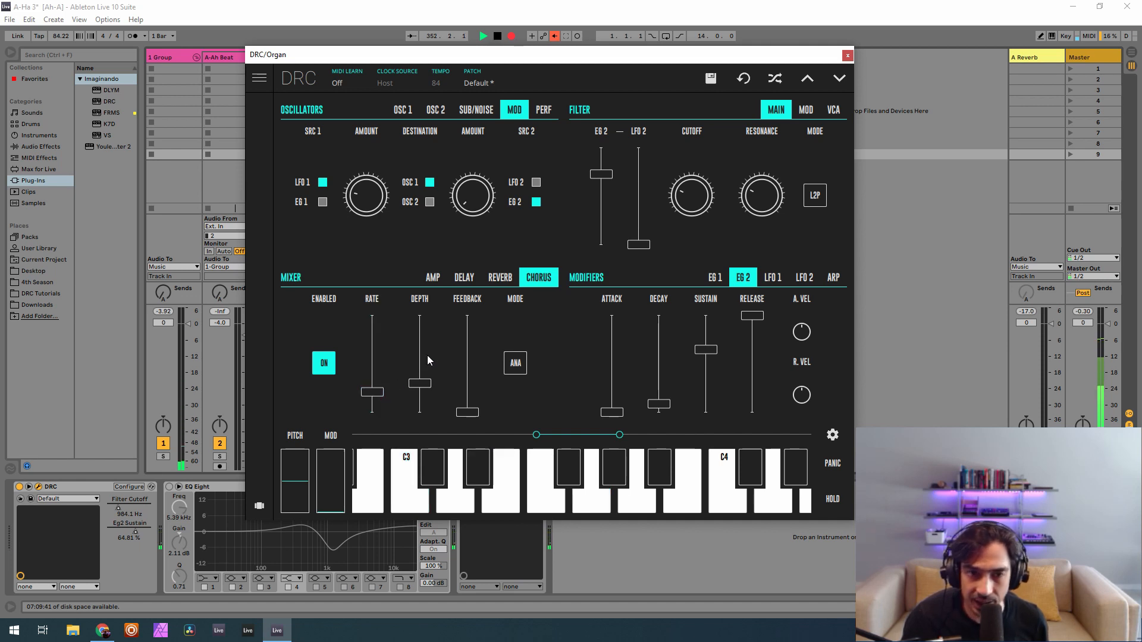
pyautogui.moveTo(426, 356); pyautogui.dragTo(441, 345)
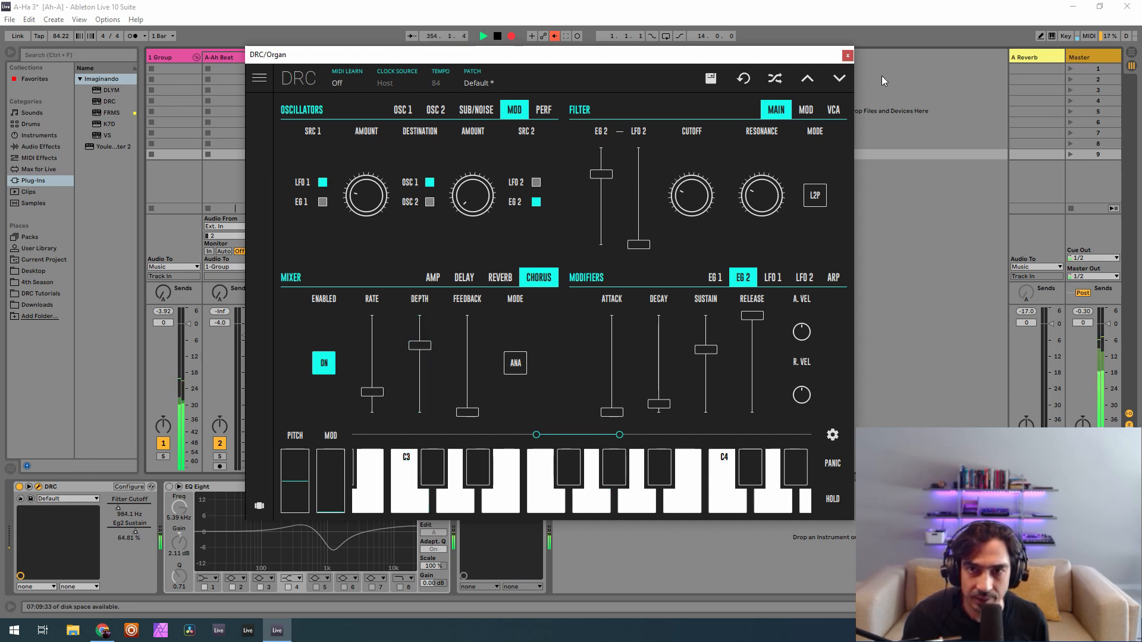
# Raise the Organ track's reverb send and enable its DLYM and EQ Eight effects
pyautogui.click(847, 56)
pyautogui.moveTo(441, 300); pyautogui.dragTo(442, 238)
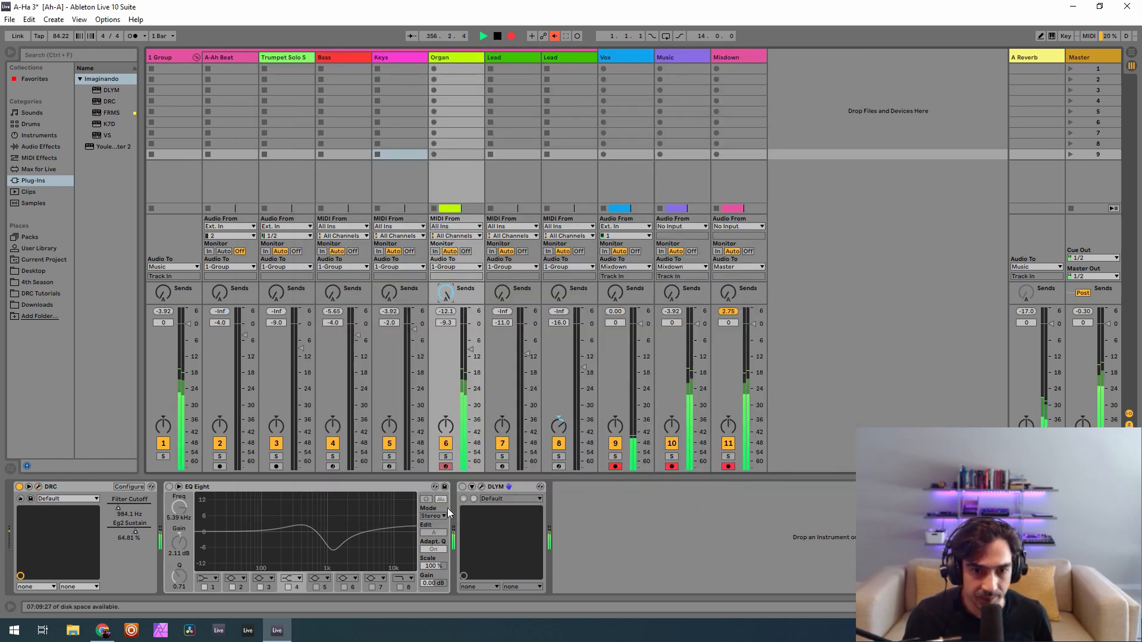
pyautogui.click(463, 489)
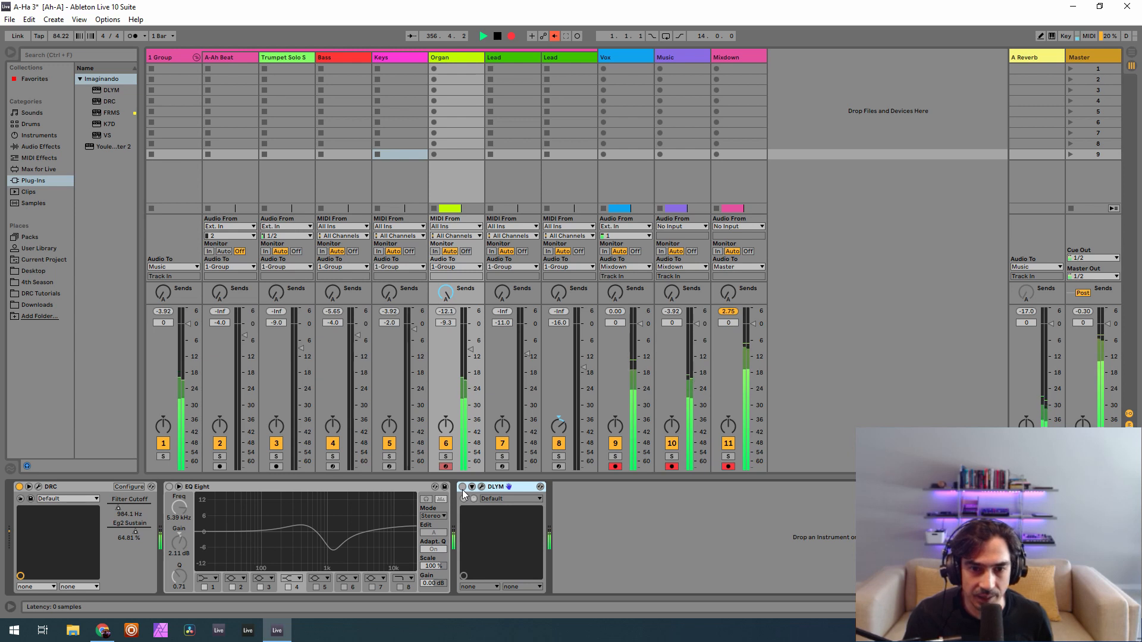
pyautogui.click(169, 487)
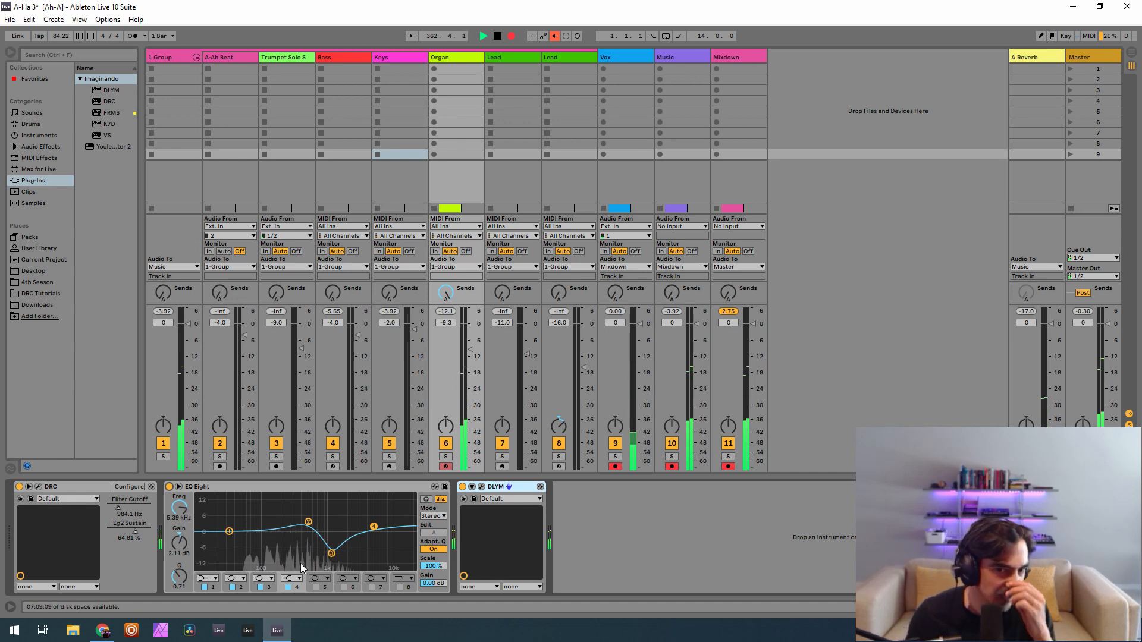
# Switch to the first Lead track and disable its two EQ Eight devices and the Glue Compressor
pyautogui.click(501, 56)
pyautogui.moveTo(499, 57); pyautogui.dragTo(398, 54)
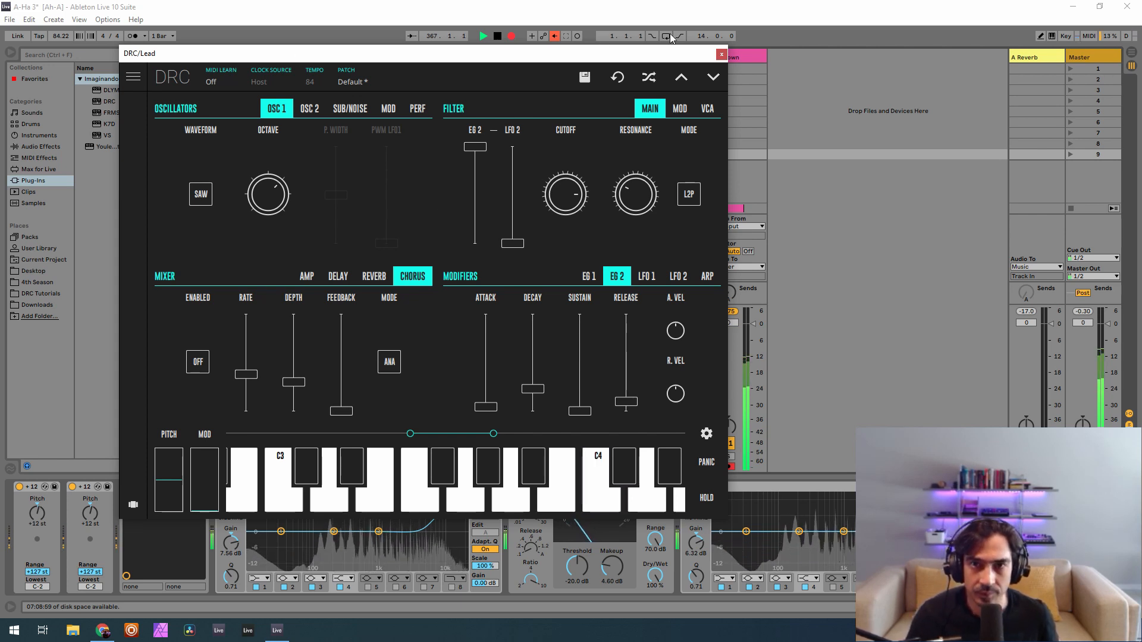
pyautogui.click(722, 54)
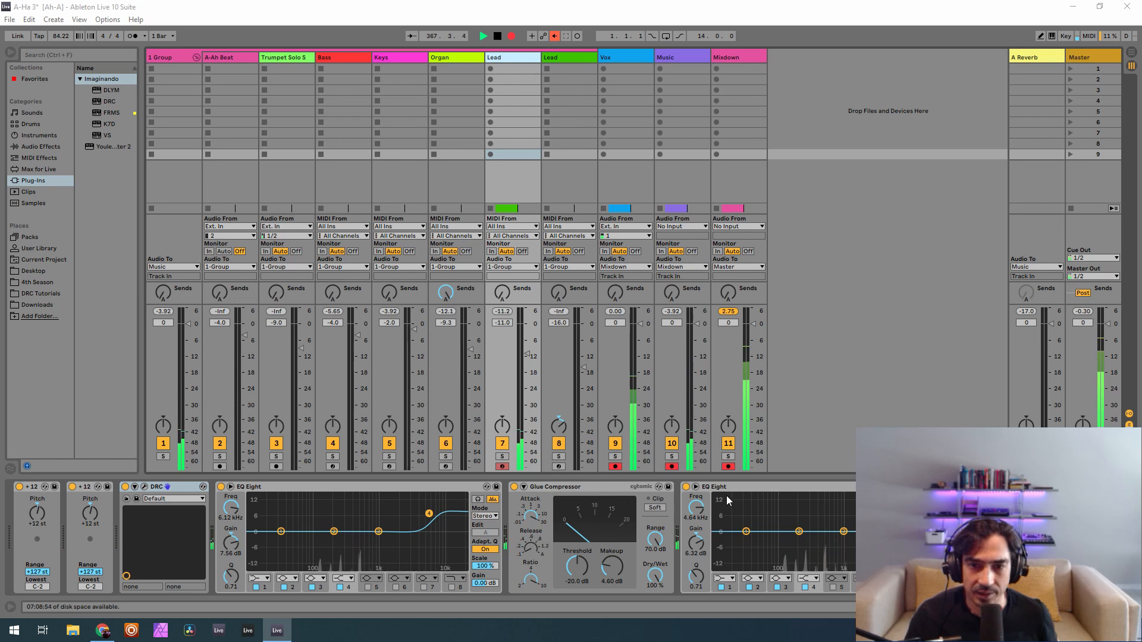
pyautogui.click(220, 487)
pyautogui.click(515, 487)
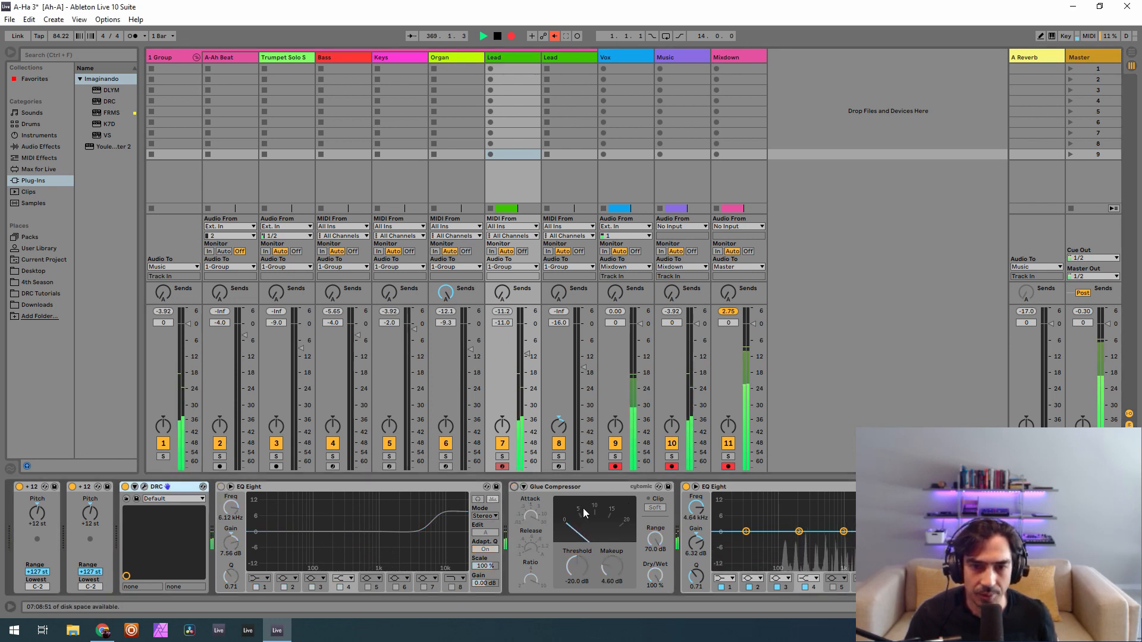
pyautogui.click(687, 487)
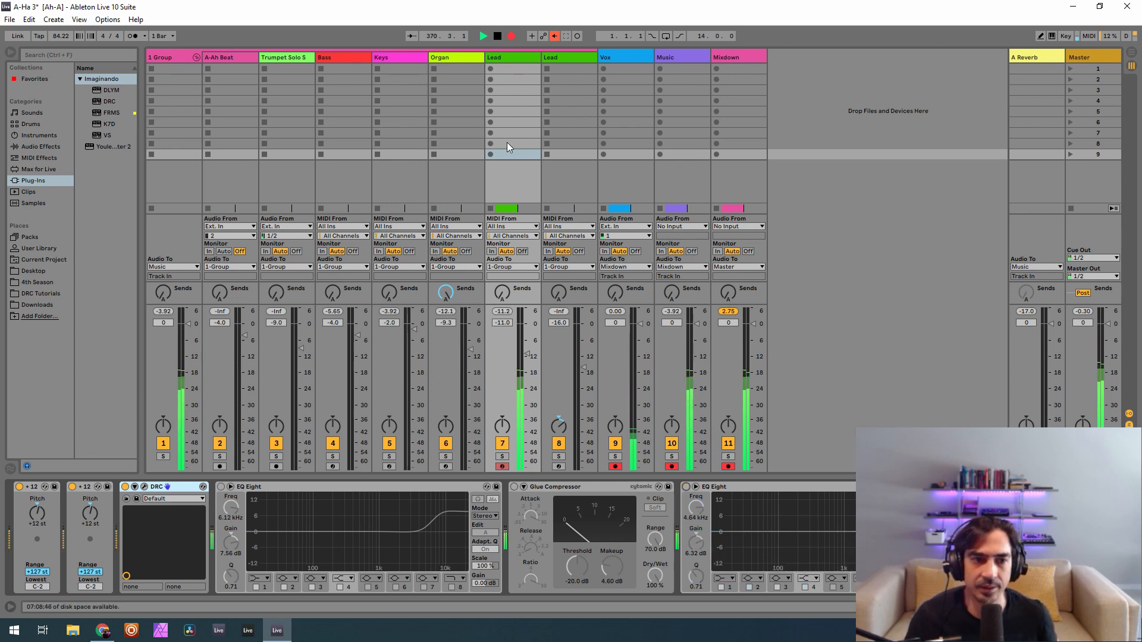
# Load the factory Default patch in the Lead's DRC and raise Osc 1's octave
pyautogui.click(144, 486)
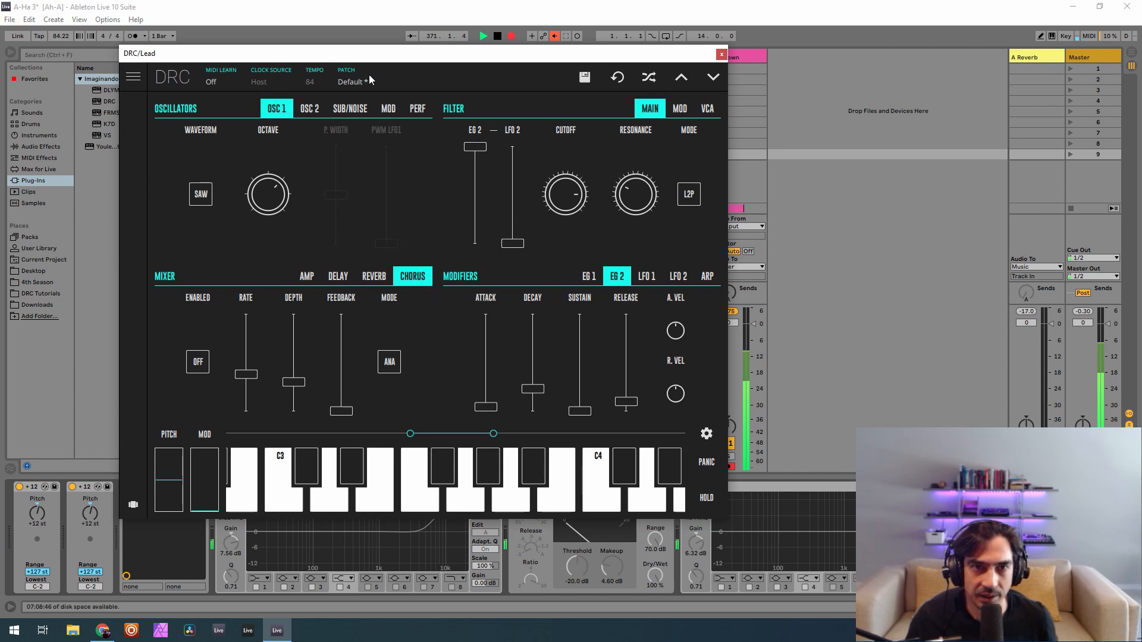
pyautogui.click(352, 80)
pyautogui.click(351, 163)
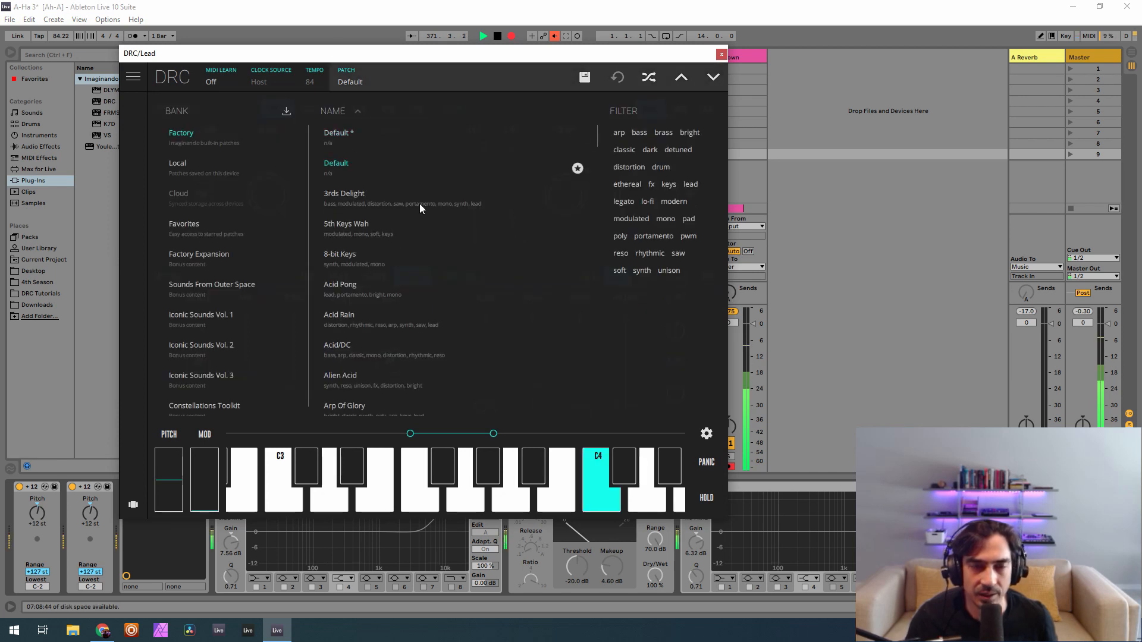
pyautogui.click(422, 72)
pyautogui.click(276, 202)
pyautogui.moveTo(270, 137); pyautogui.dragTo(273, 131)
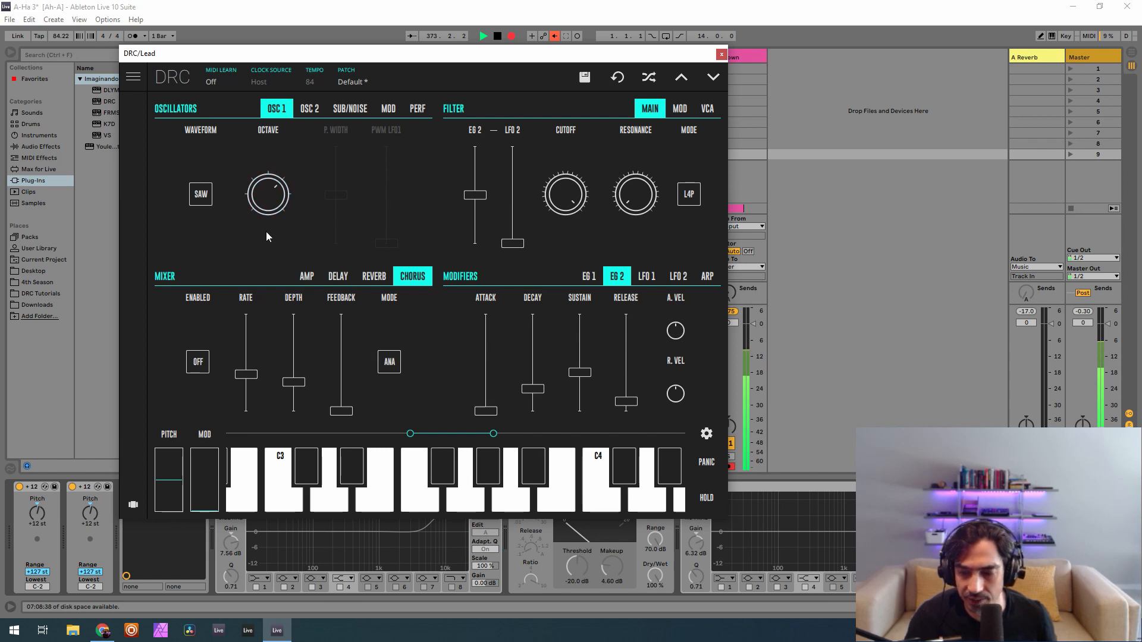
# Set the Lead's master level to 0.722, nudge up the pre-gain, and raise Osc 2 to maximum
pyautogui.click(306, 277)
pyautogui.moveTo(179, 324); pyautogui.dragTo(184, 344)
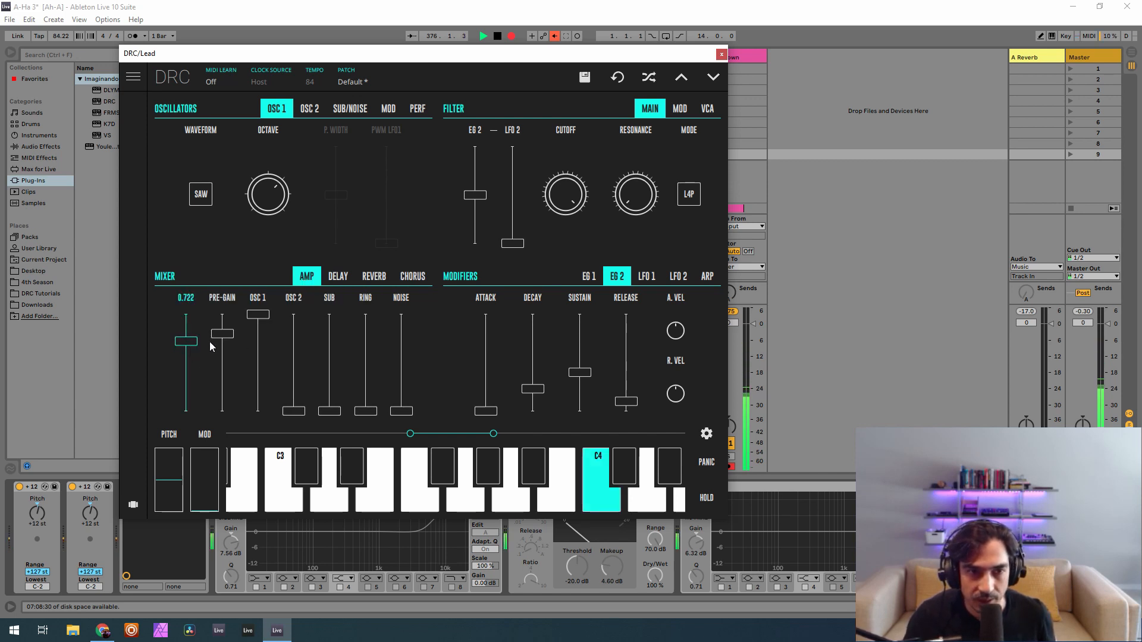
pyautogui.moveTo(230, 337); pyautogui.dragTo(235, 338)
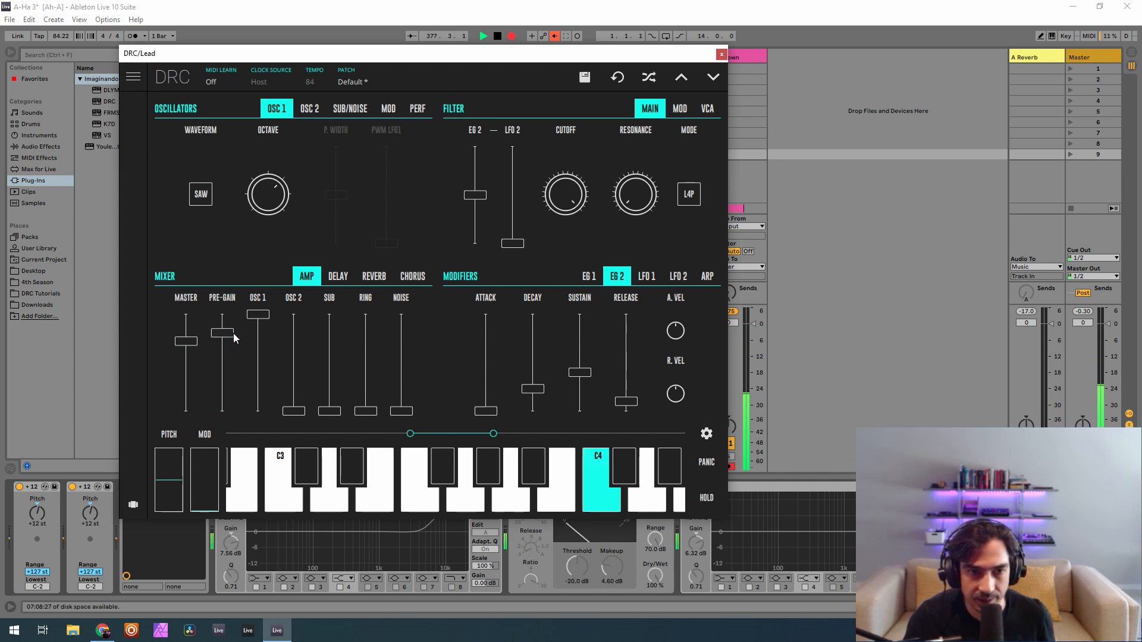
pyautogui.moveTo(302, 355); pyautogui.dragTo(303, 307)
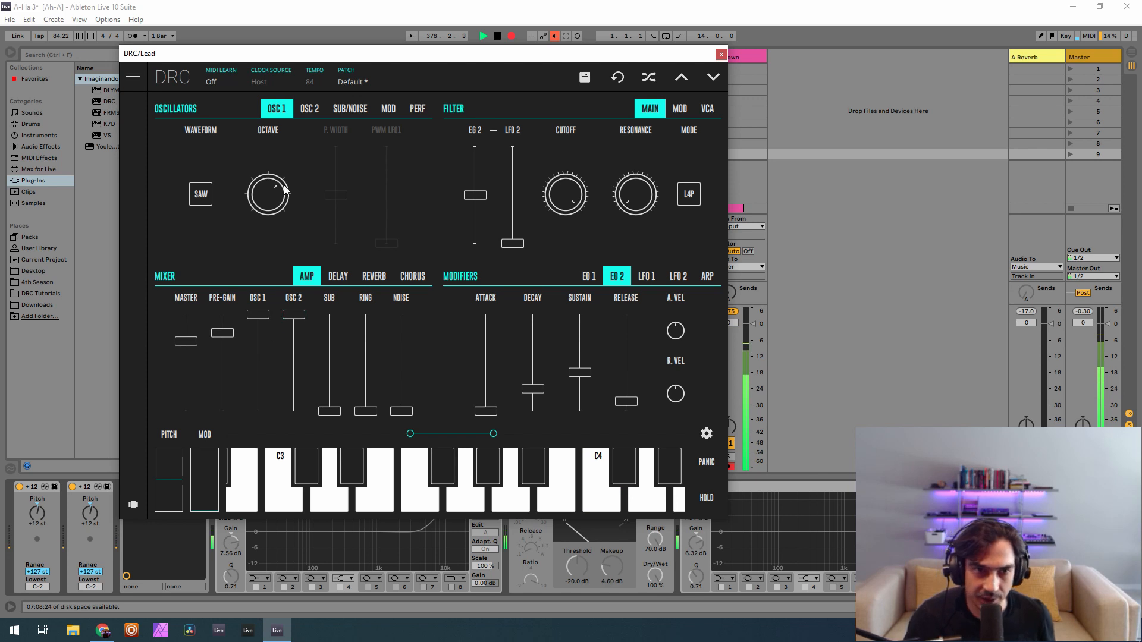
# Set Osc 2's octave to the centre of its range and detune its fine pitch slightly upward
pyautogui.click(312, 113)
pyautogui.moveTo(241, 192); pyautogui.dragTo(255, 241)
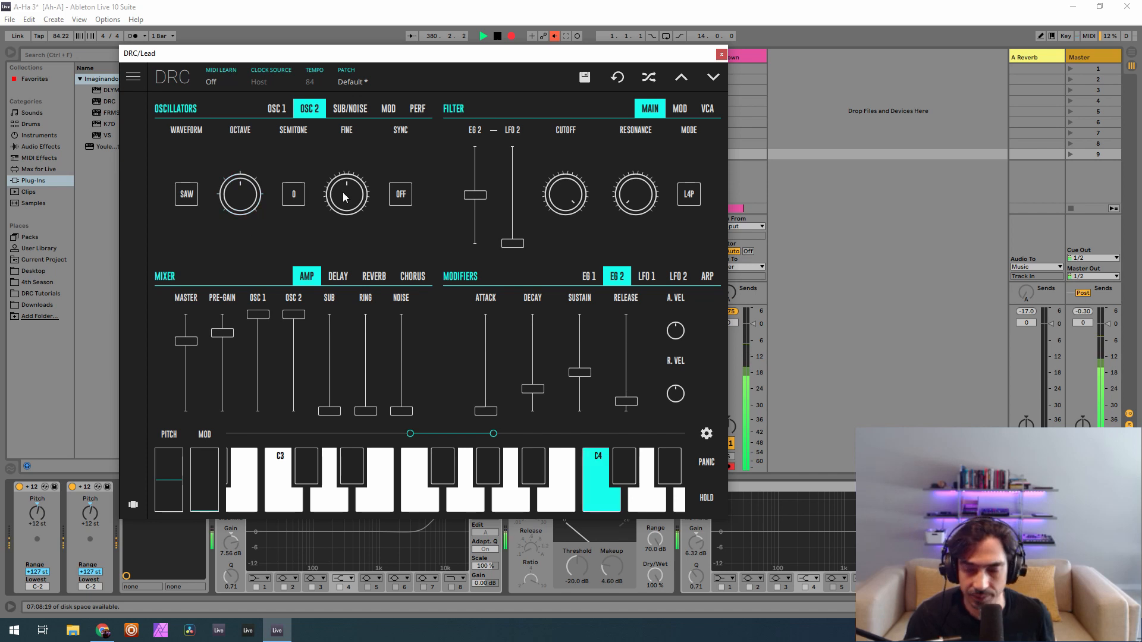
pyautogui.moveTo(345, 194); pyautogui.dragTo(399, 187)
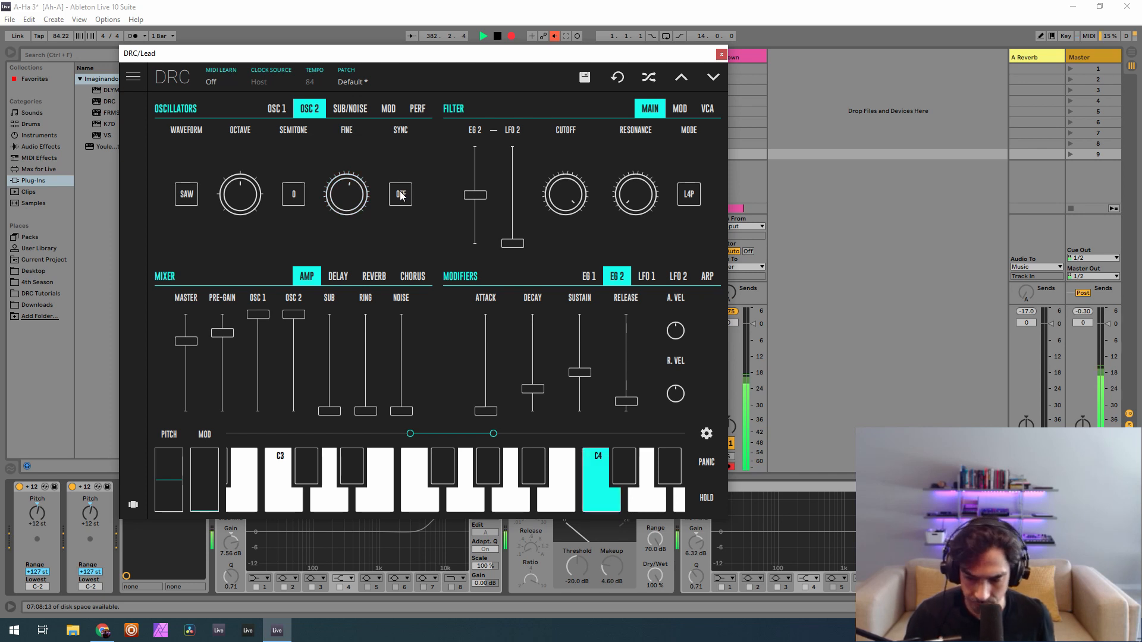
# Raise the Lead's sub level to about 85% and its ring level to about 40%
pyautogui.click(357, 111)
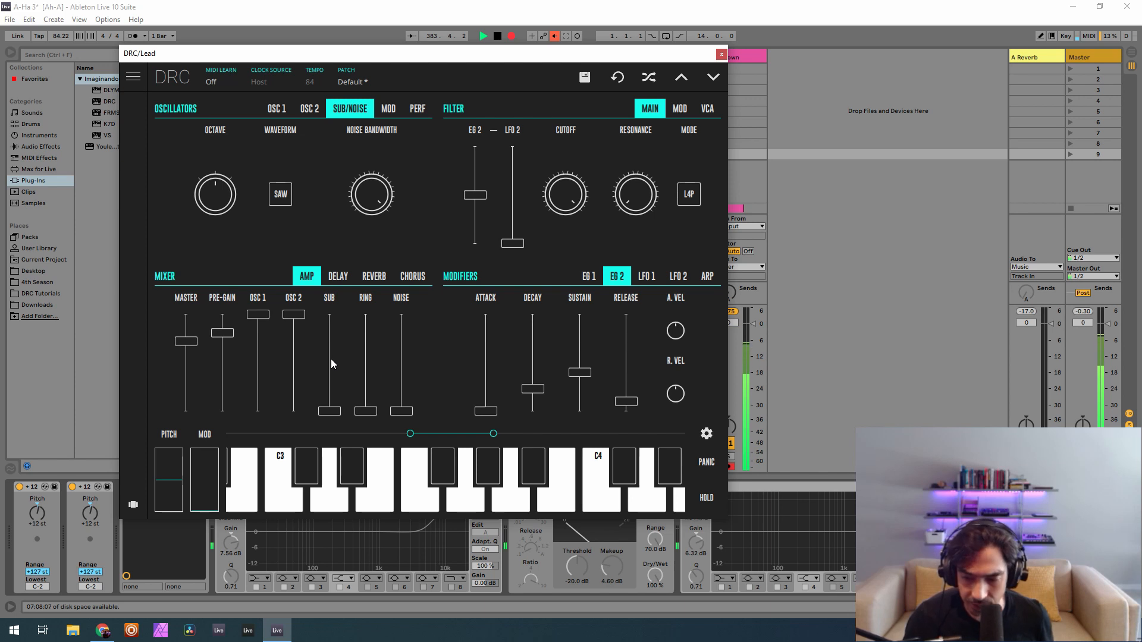
pyautogui.moveTo(331, 359); pyautogui.dragTo(407, 328)
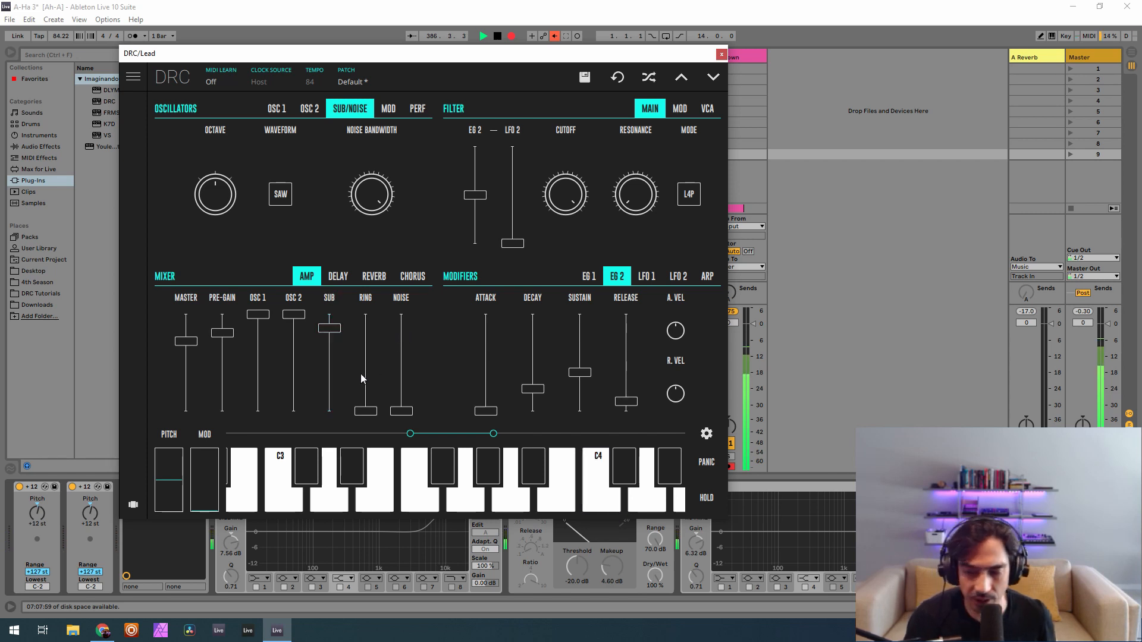
pyautogui.moveTo(361, 375); pyautogui.dragTo(371, 373)
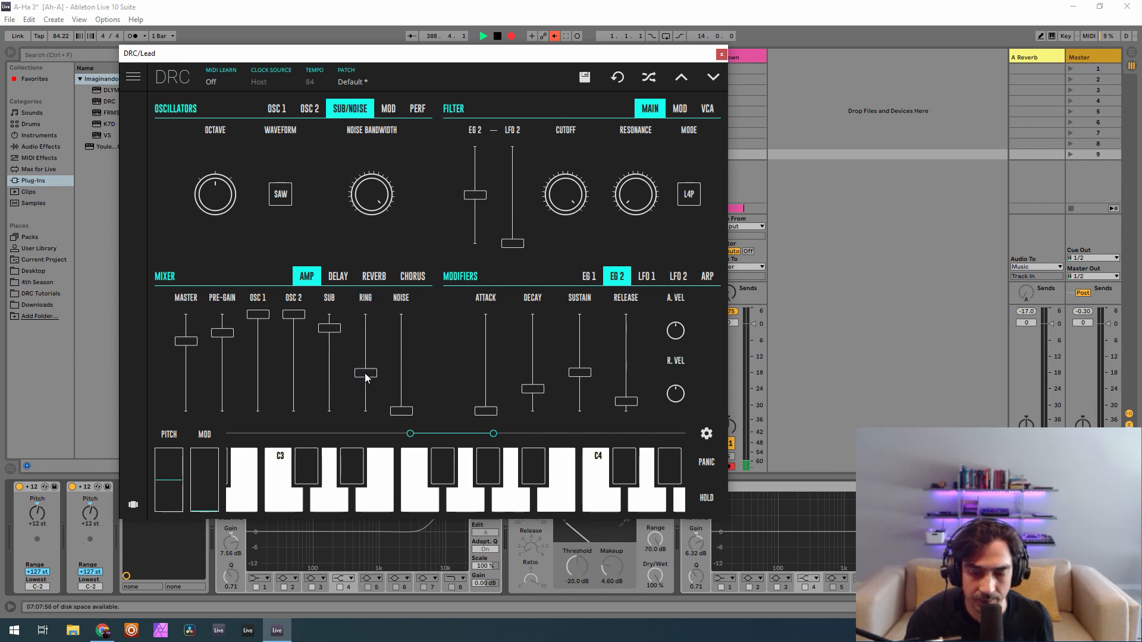
# Set the Lead's filter to L2P with maximum EG 2 amount, cutoff at about 80% and resonance at about 0.3
pyautogui.doubleClick(478, 182)
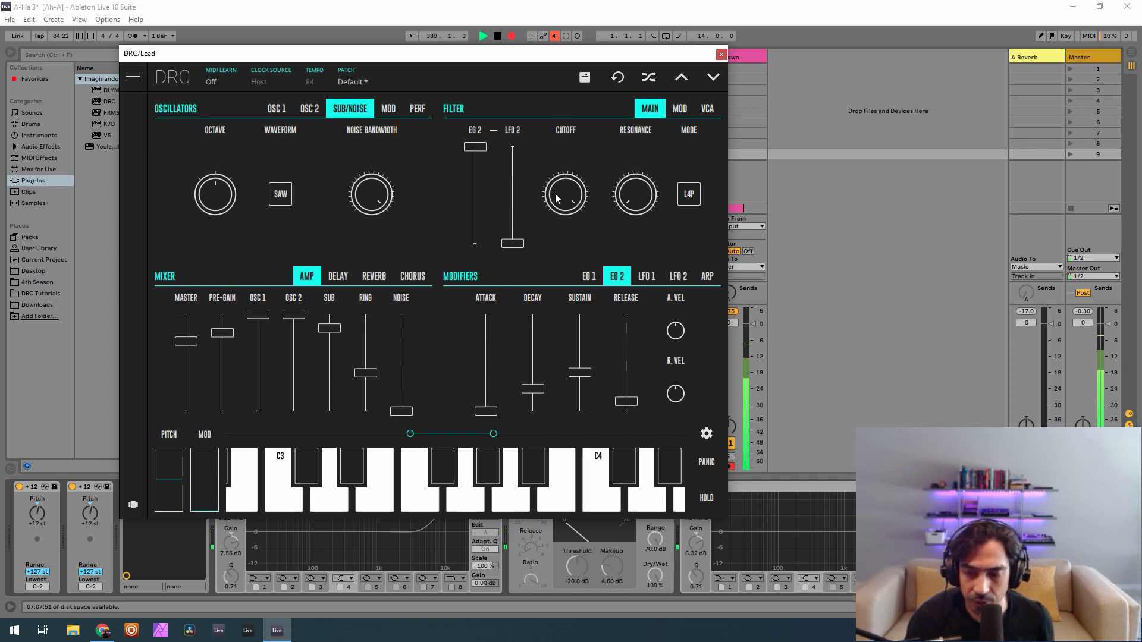
pyautogui.click(688, 194)
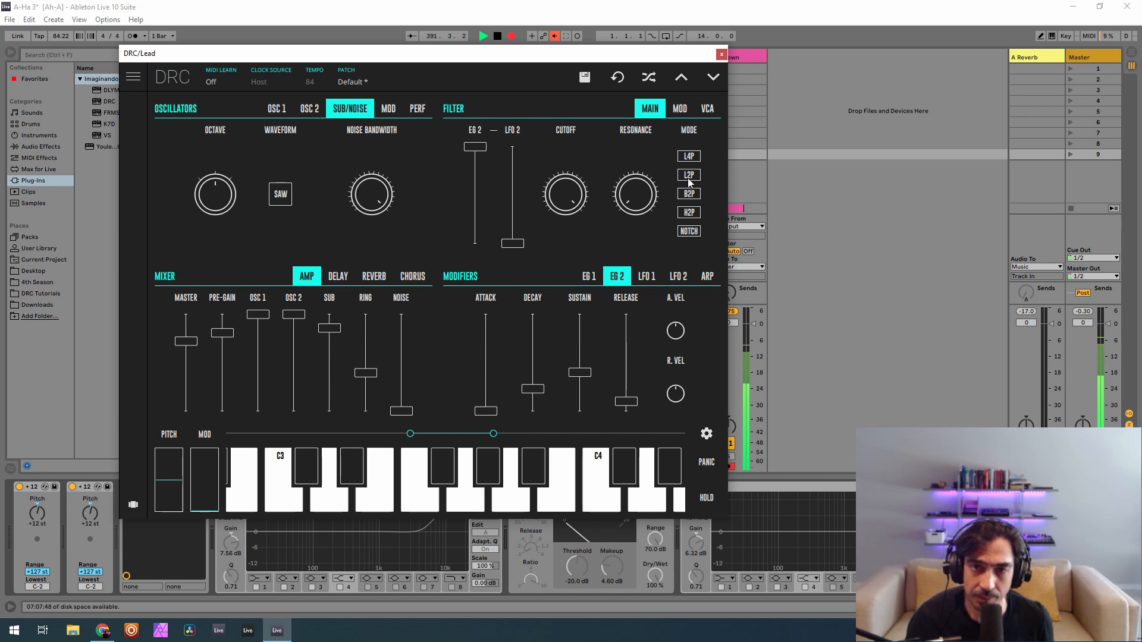
pyautogui.click(689, 176)
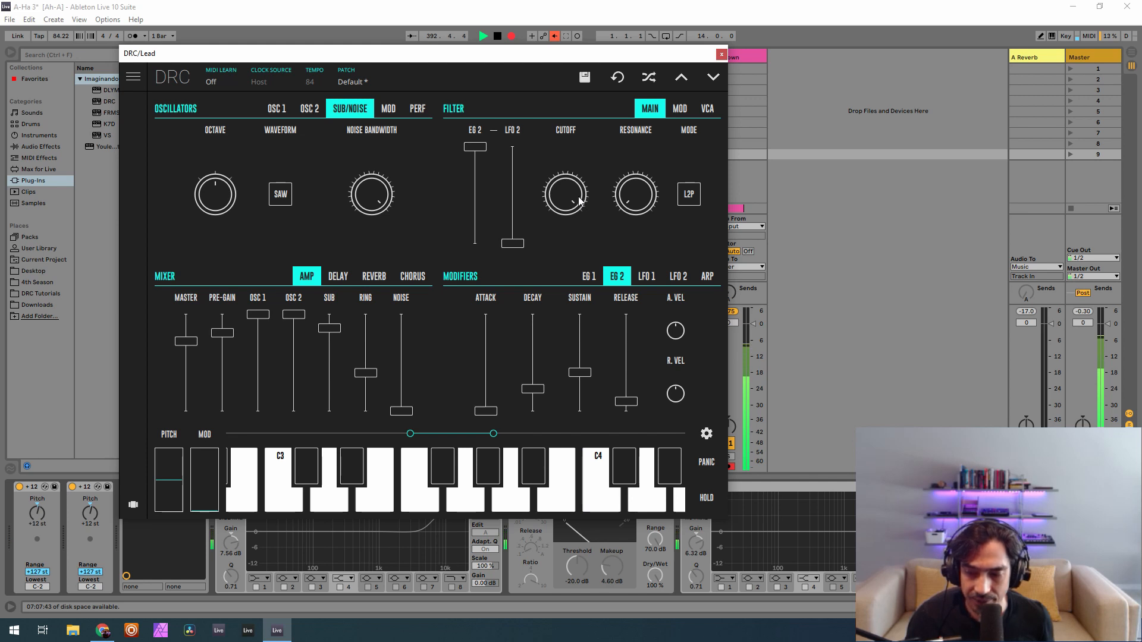
pyautogui.moveTo(574, 198); pyautogui.dragTo(576, 245)
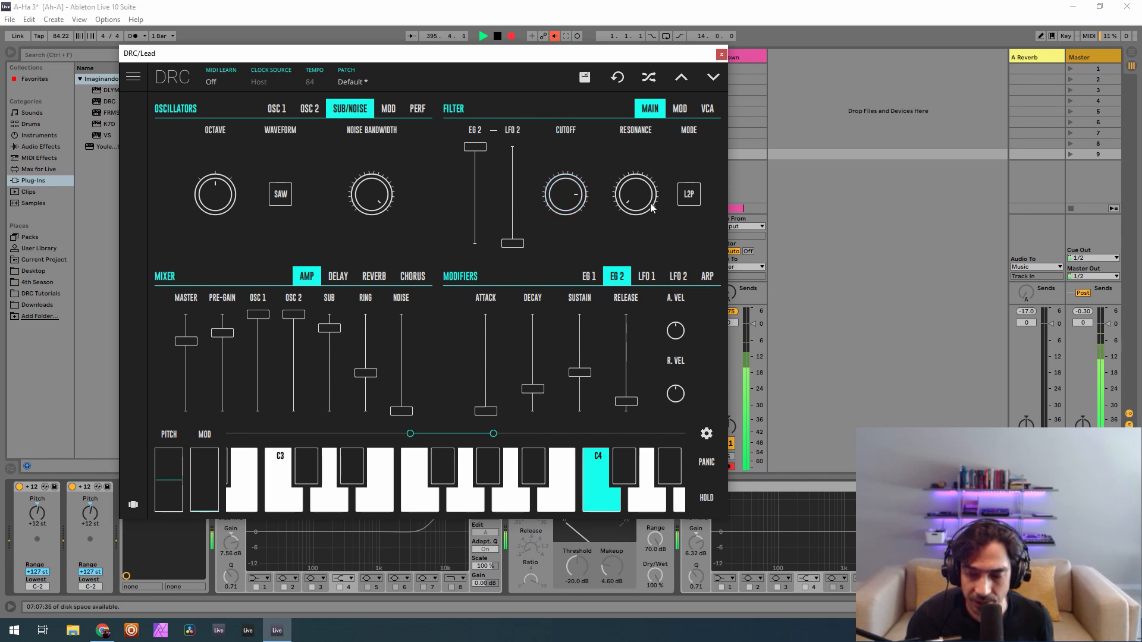
pyautogui.moveTo(651, 207); pyautogui.dragTo(649, 187)
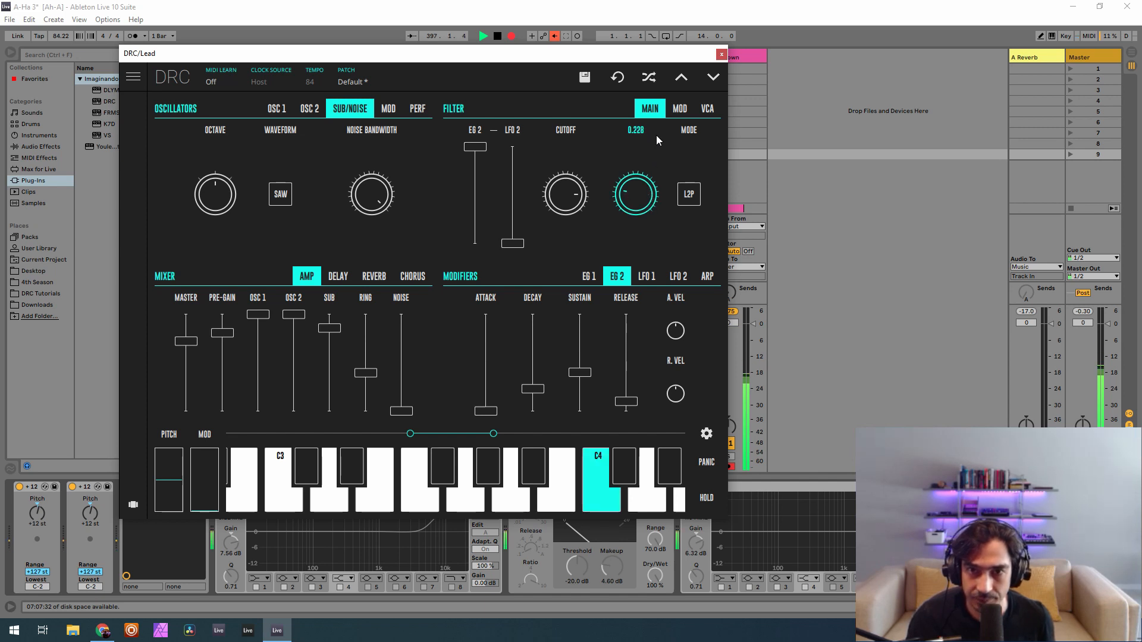
pyautogui.moveTo(656, 123); pyautogui.dragTo(655, 117)
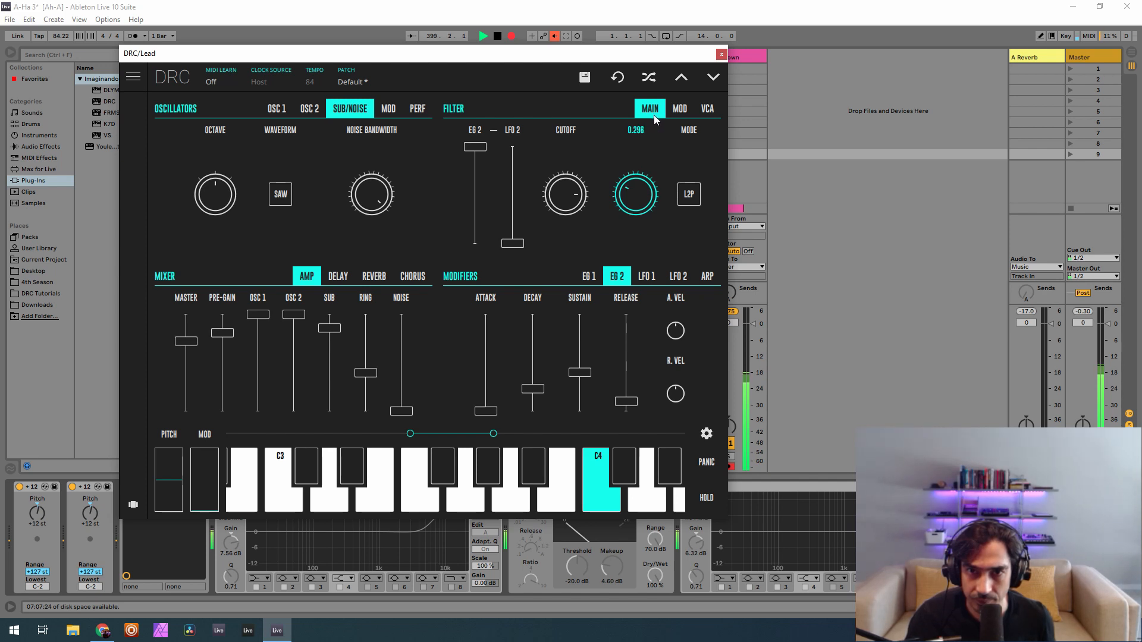
pyautogui.moveTo(655, 115); pyautogui.dragTo(652, 116)
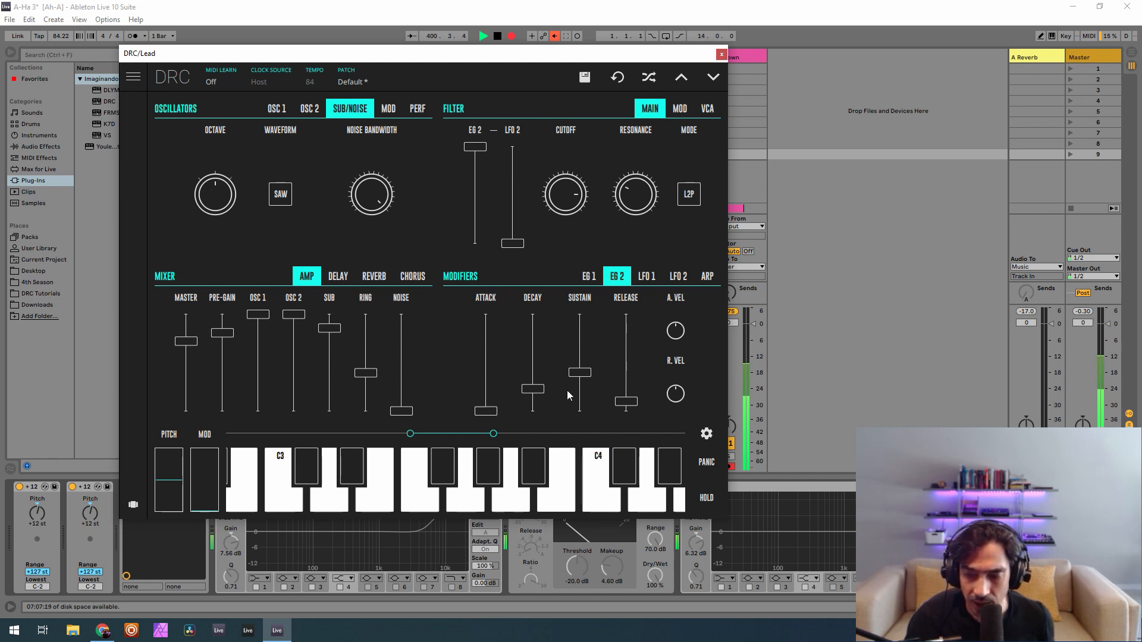
# Shape the Lead's EG 1 with a slight attack, decay at about 35% and sustain at zero
pyautogui.click(593, 276)
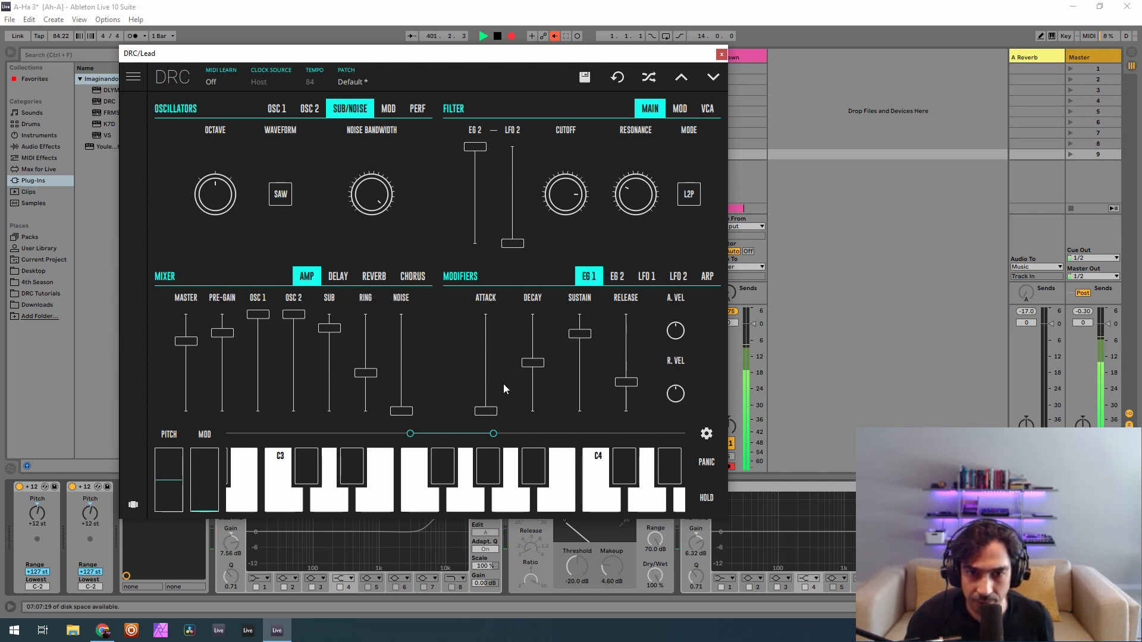
pyautogui.moveTo(485, 414); pyautogui.dragTo(502, 405)
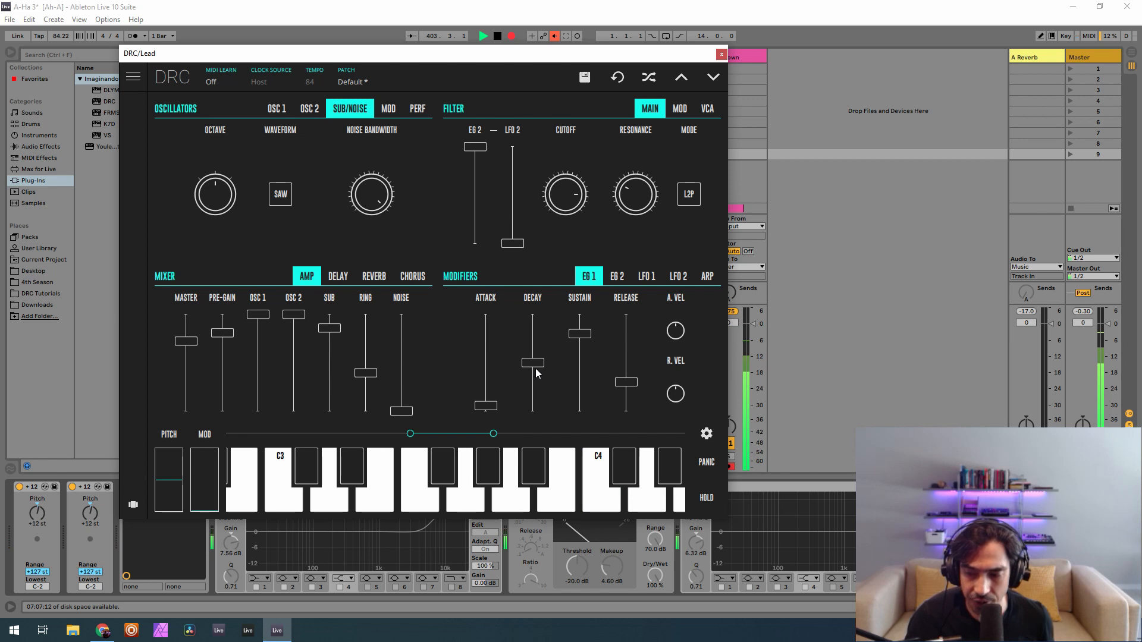
pyautogui.moveTo(533, 365); pyautogui.dragTo(538, 381)
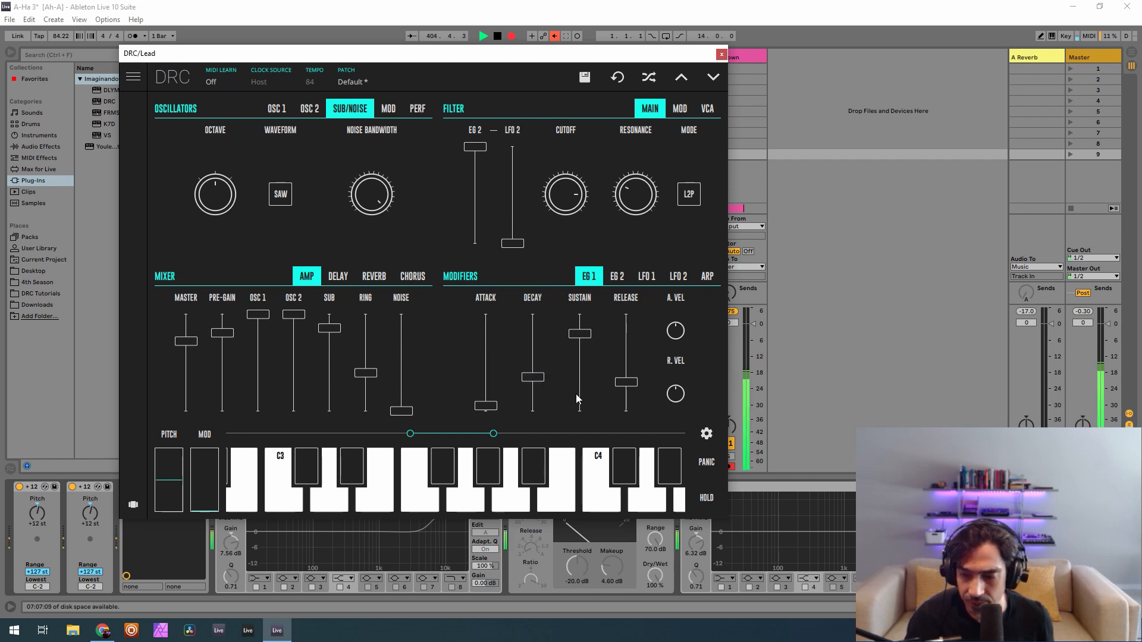
pyautogui.click(581, 410)
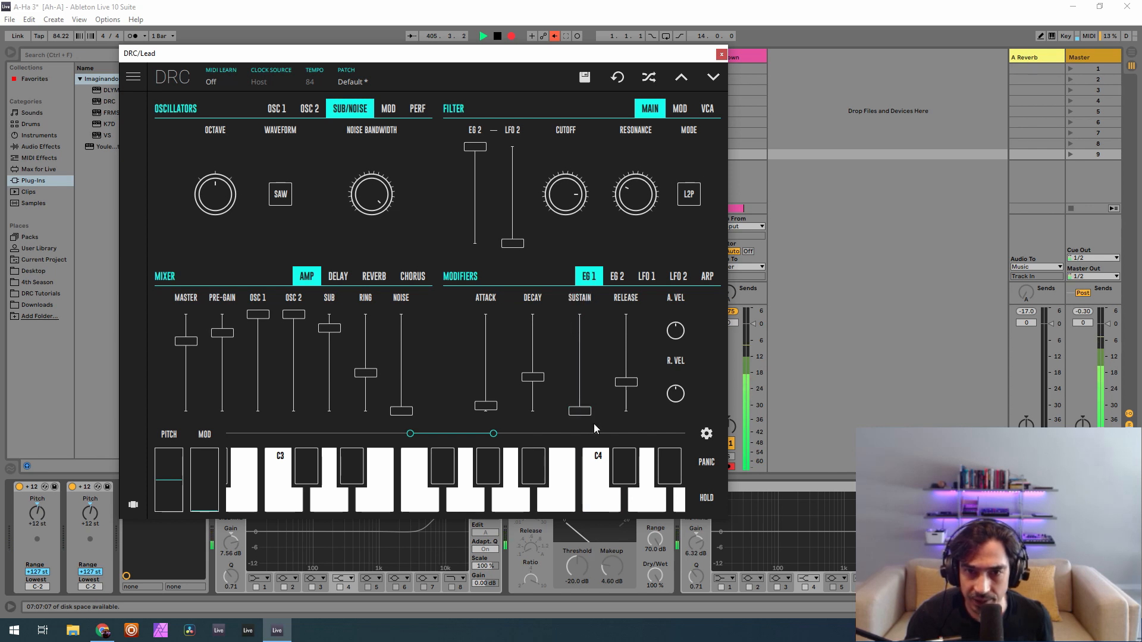
# Lower the Lead's EG 1 release to about 10%, and give EG 2 a slight attack and zero sustain
pyautogui.moveTo(631, 390); pyautogui.dragTo(634, 406)
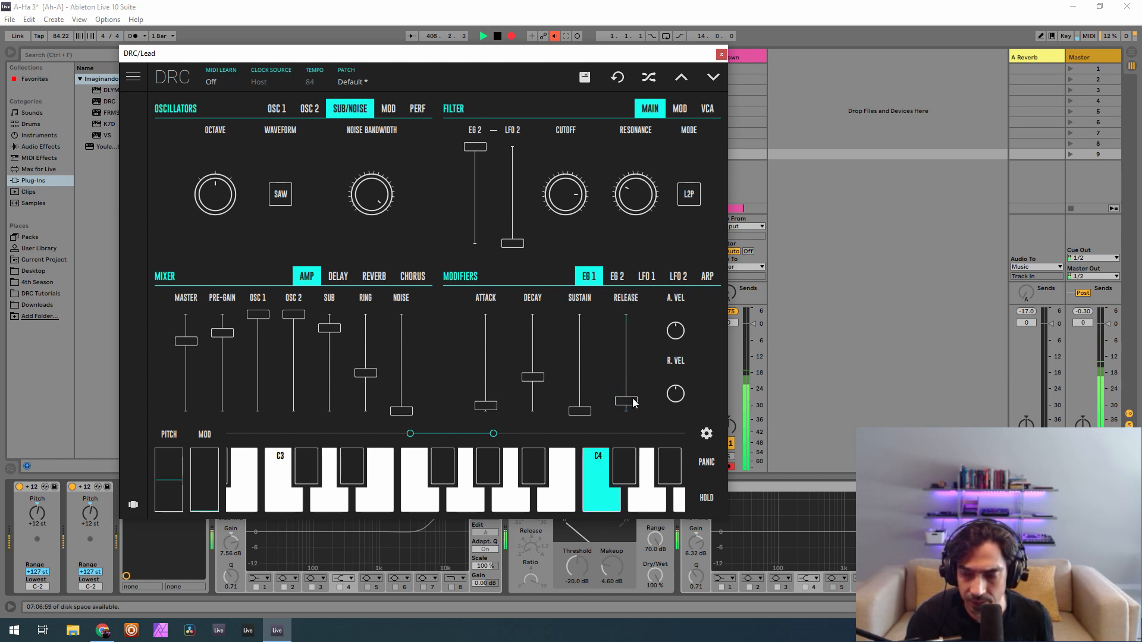
pyautogui.click(618, 276)
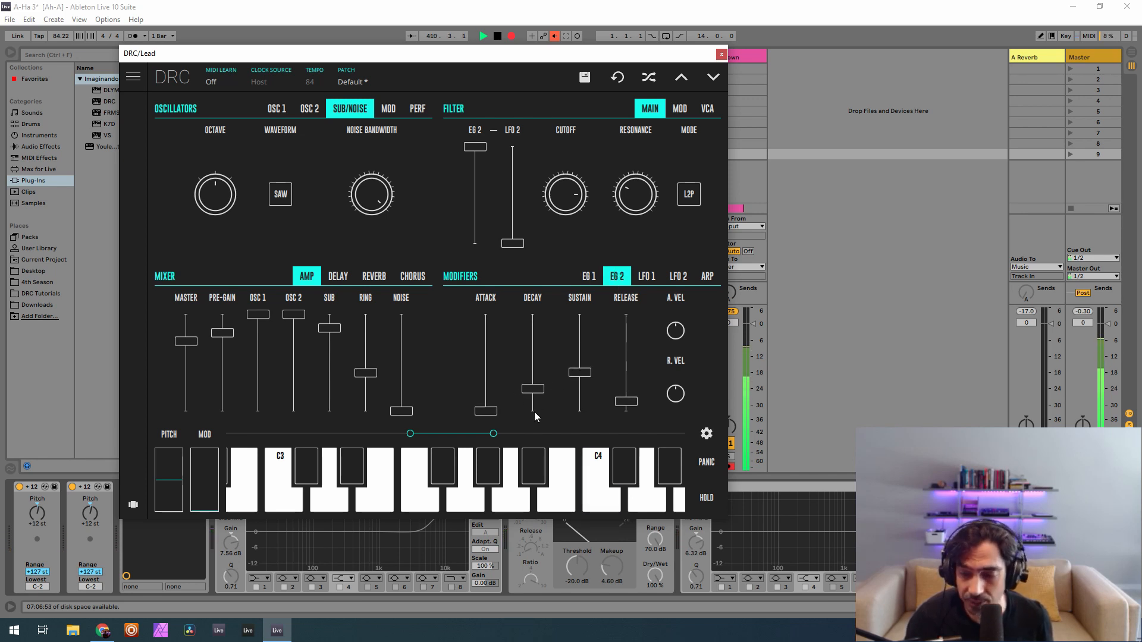
pyautogui.moveTo(494, 415); pyautogui.dragTo(510, 410)
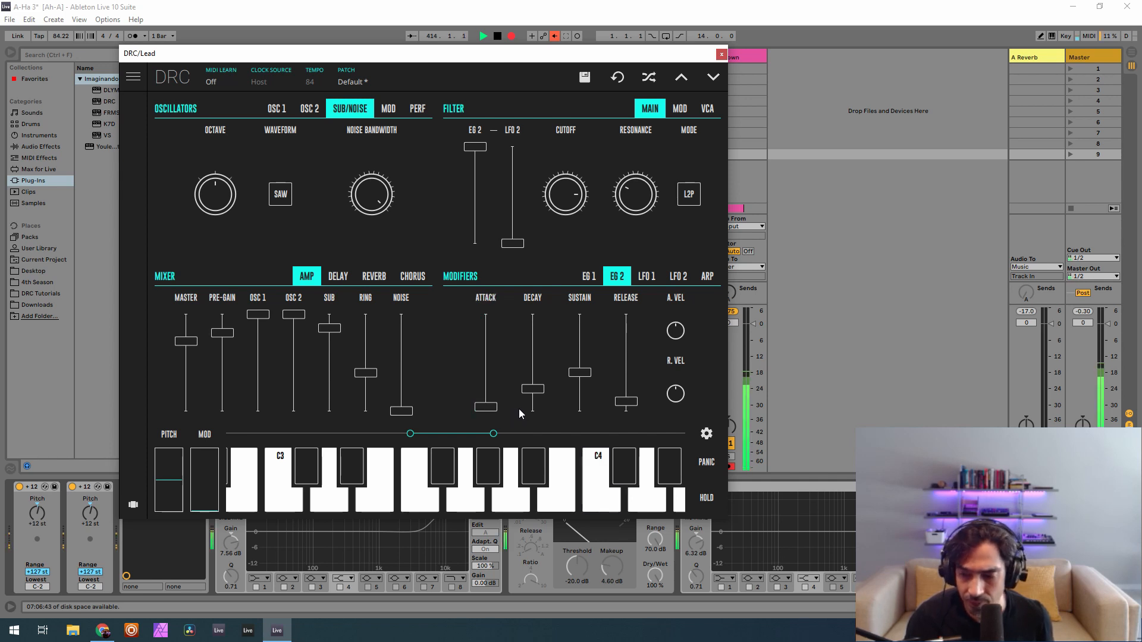
pyautogui.moveTo(538, 394); pyautogui.dragTo(636, 407)
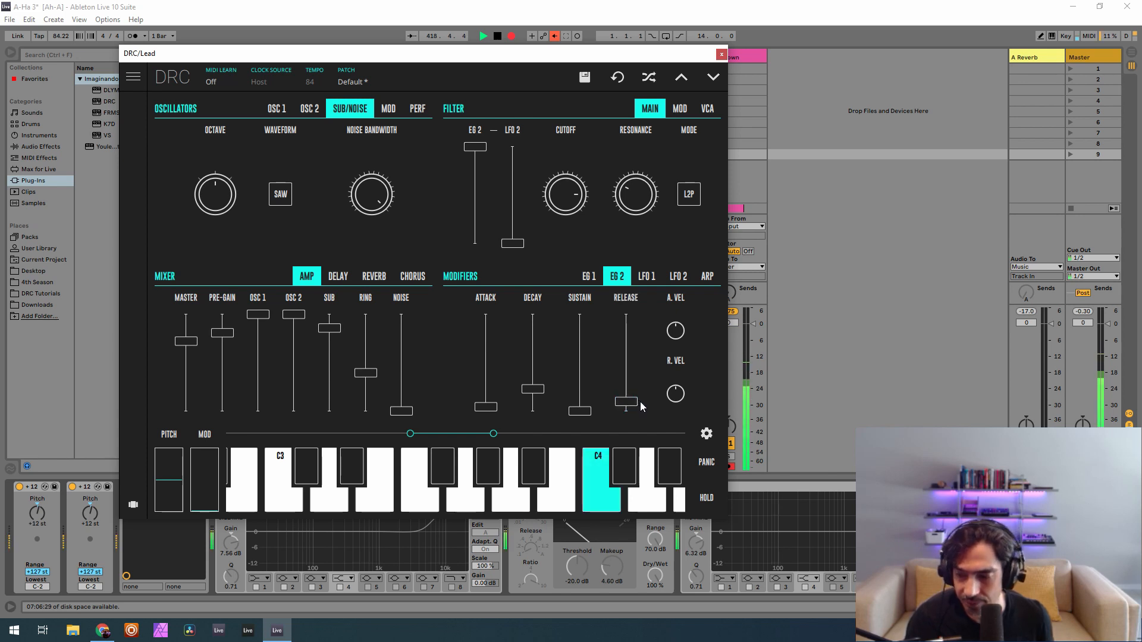
# Set the Lead's reverb amount to about 35%, decay to about 70%, damping to about 30% and modulation to about 15%
pyautogui.click(375, 276)
pyautogui.moveTo(387, 410); pyautogui.dragTo(439, 378)
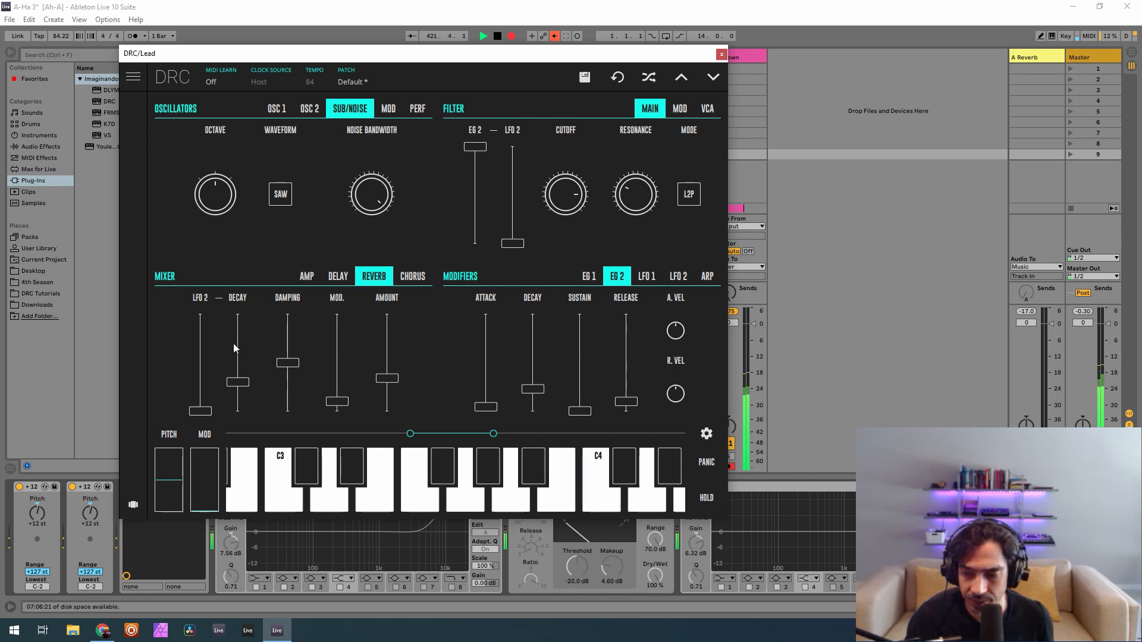
pyautogui.moveTo(237, 381); pyautogui.dragTo(348, 402)
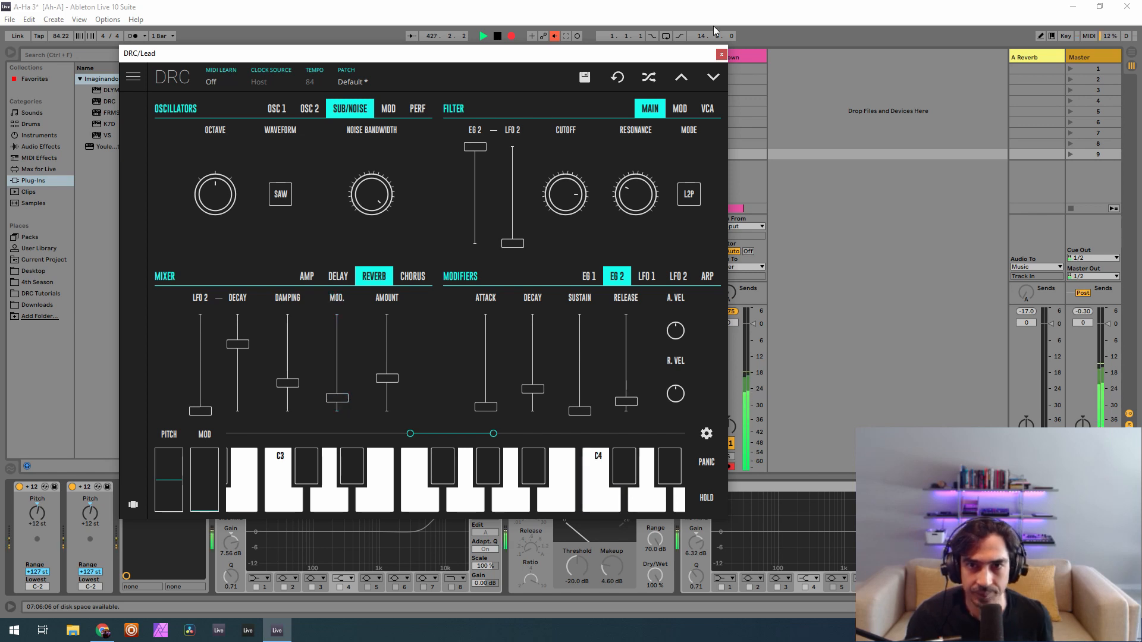
pyautogui.click(722, 54)
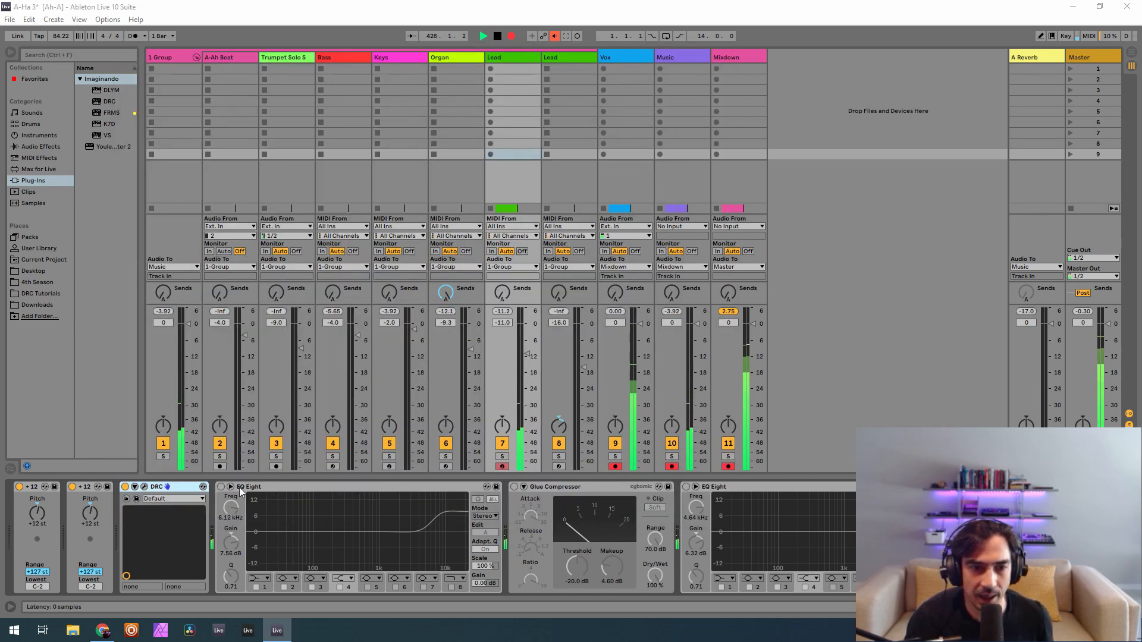
# Enable both EQ Eights and the Glue Compressor on the first Lead track, collapsing the compressor
pyautogui.click(221, 487)
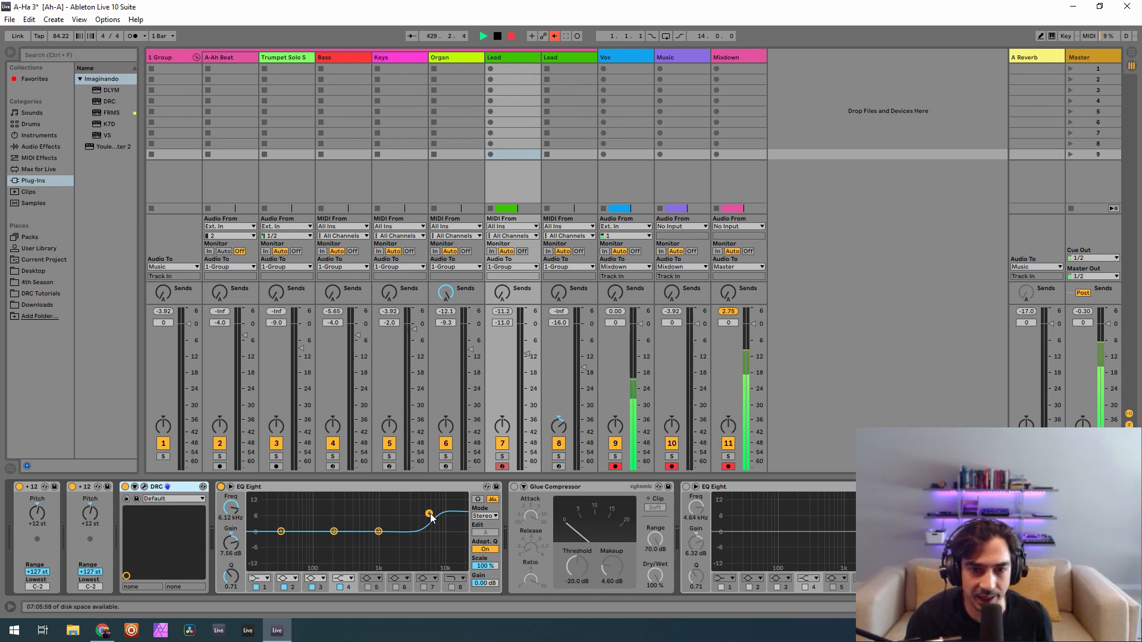
pyautogui.click(515, 487)
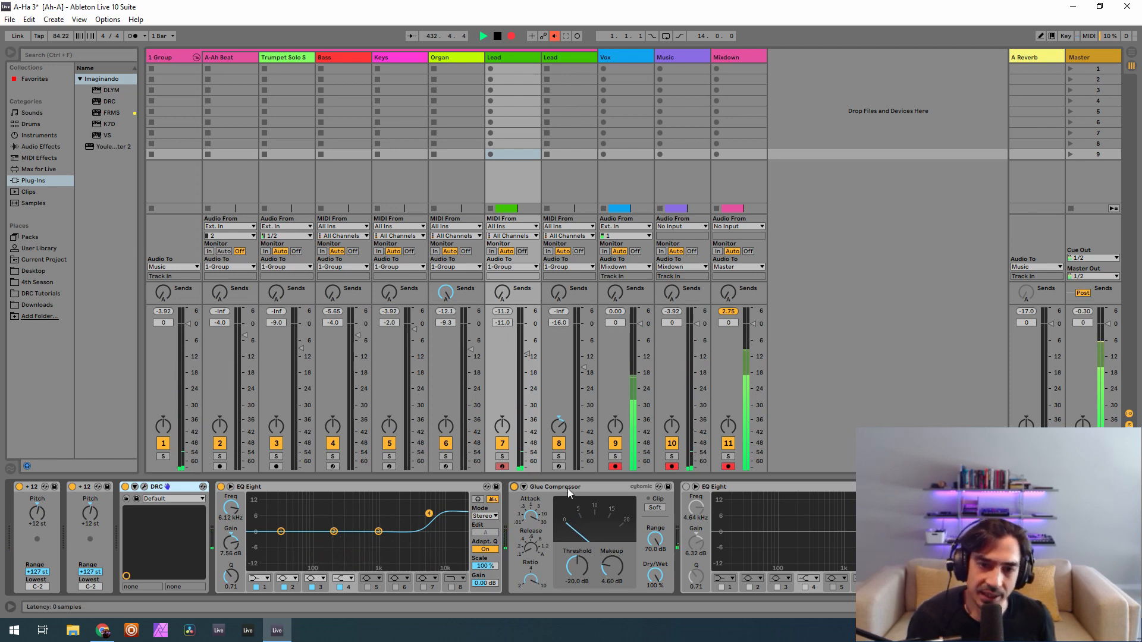
pyautogui.doubleClick(604, 484)
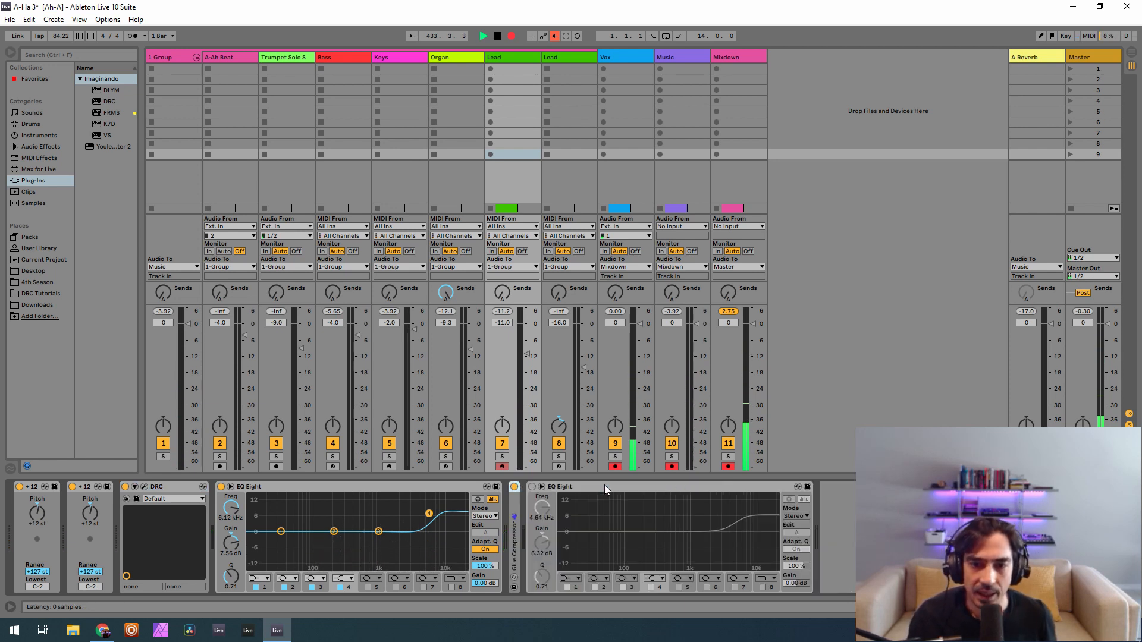
pyautogui.click(532, 487)
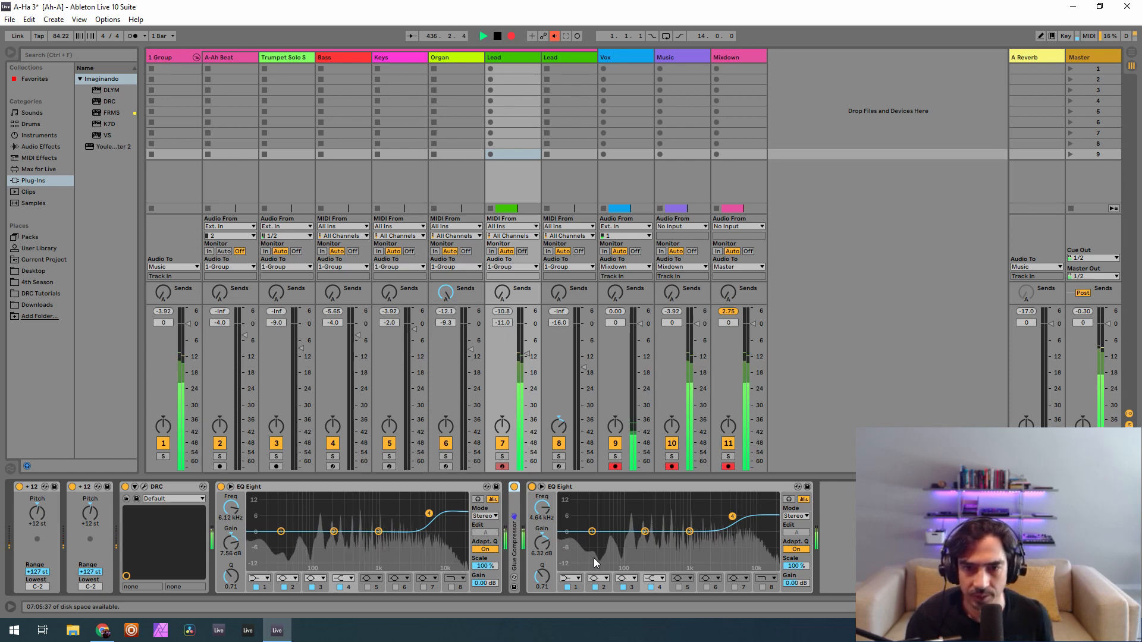
# Examine the Osc 1, Osc 2 and Sub/Noise settings of the second Lead track's DRC patch
pyautogui.click(554, 57)
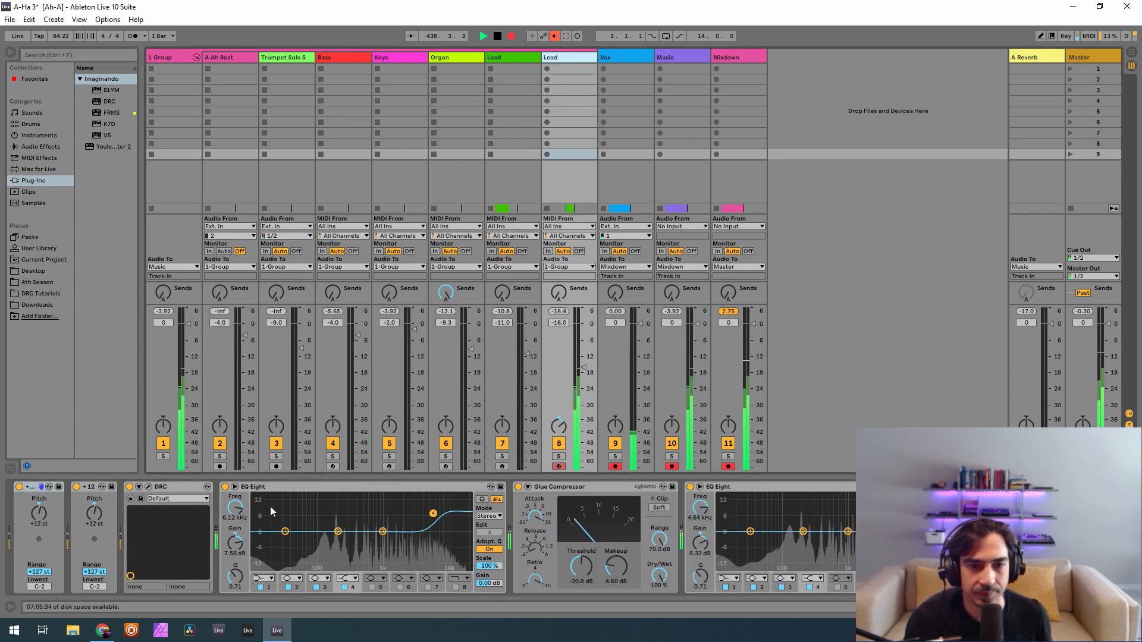
pyautogui.click(148, 487)
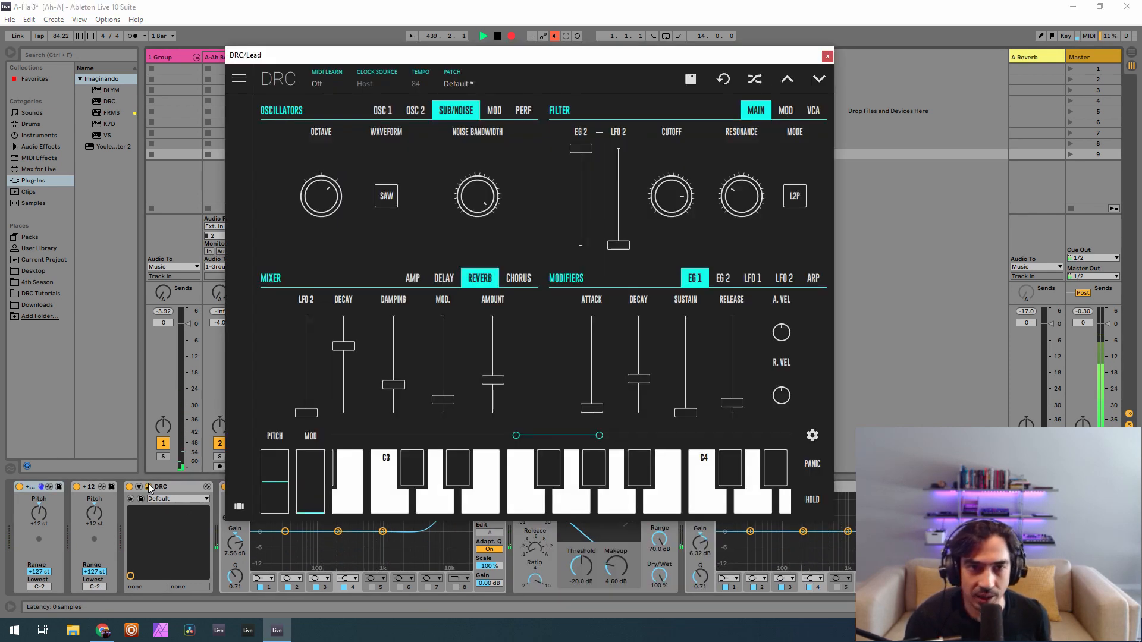
pyautogui.click(383, 112)
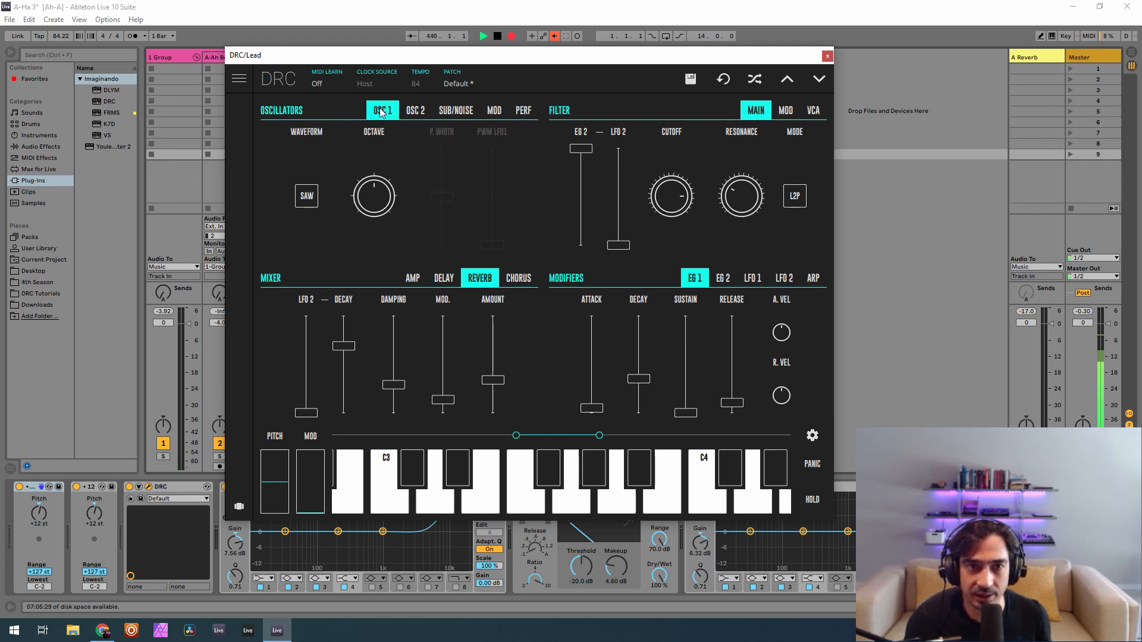
pyautogui.moveTo(472, 57); pyautogui.dragTo(428, 83)
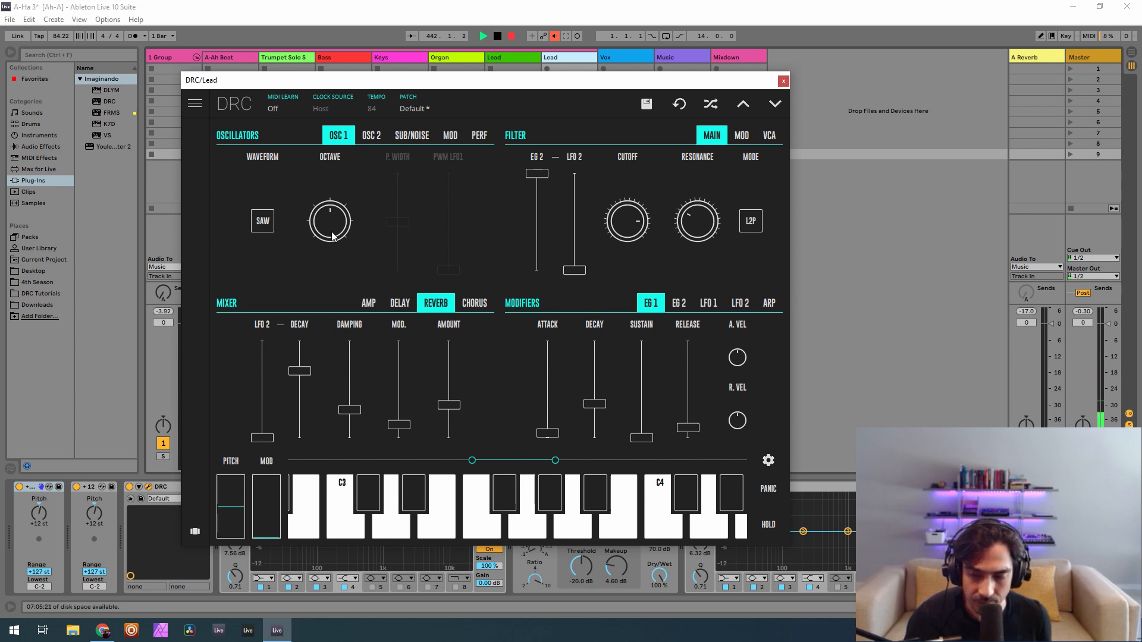
pyautogui.click(372, 136)
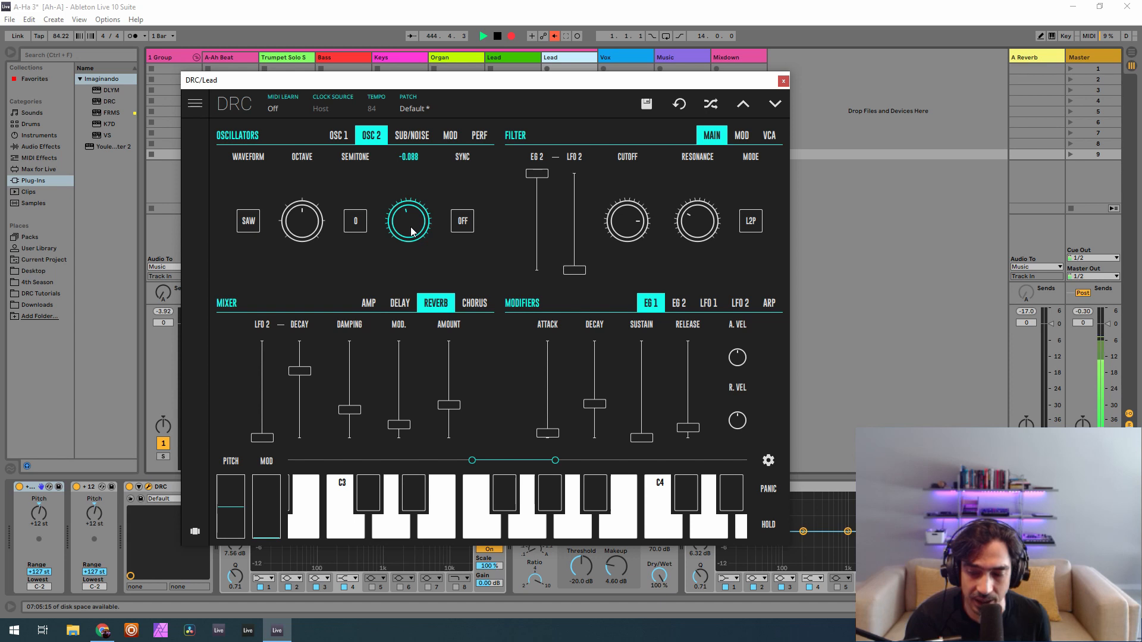
pyautogui.click(411, 136)
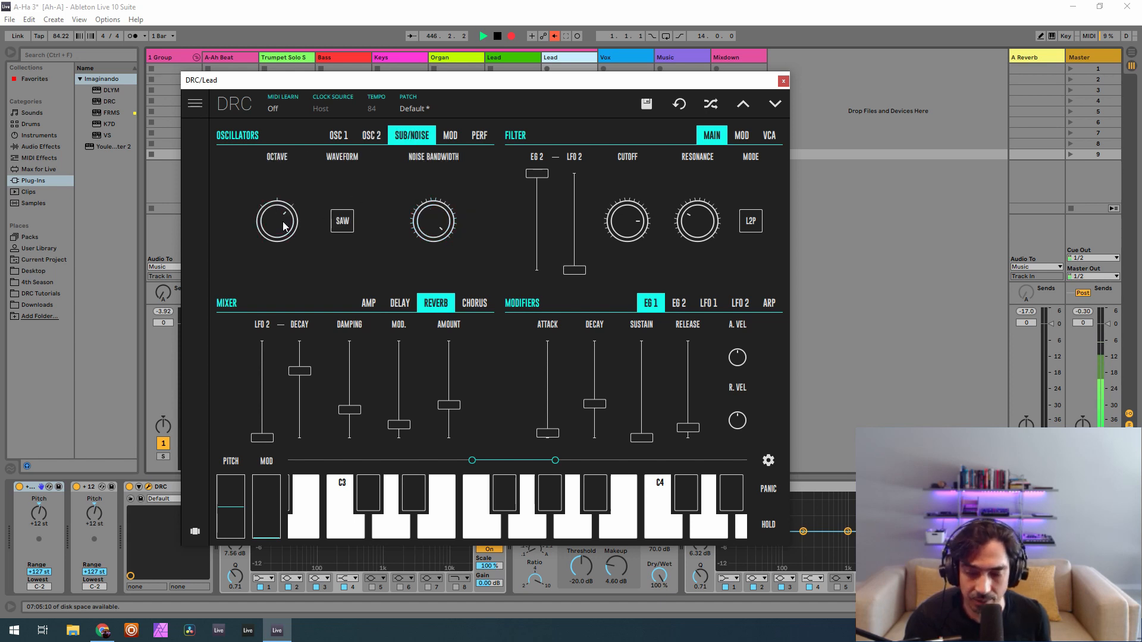
pyautogui.click(783, 82)
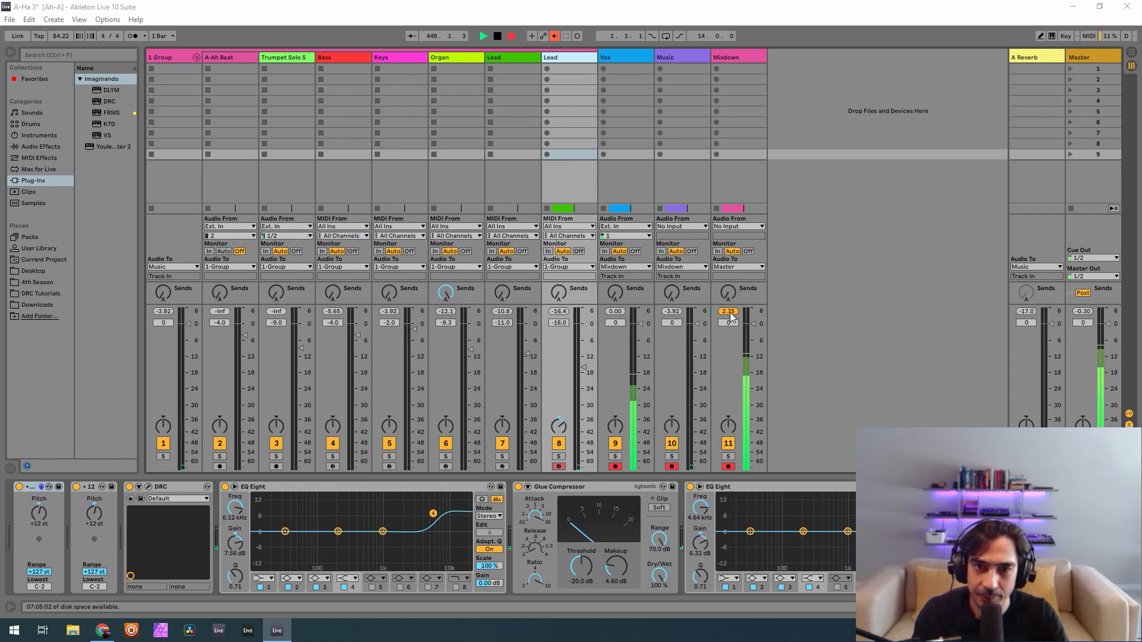
# Reset the Mixdown track's peak level indicator and show the song's arrangement
pyautogui.moveTo(731, 316); pyautogui.dragTo(772, 327)
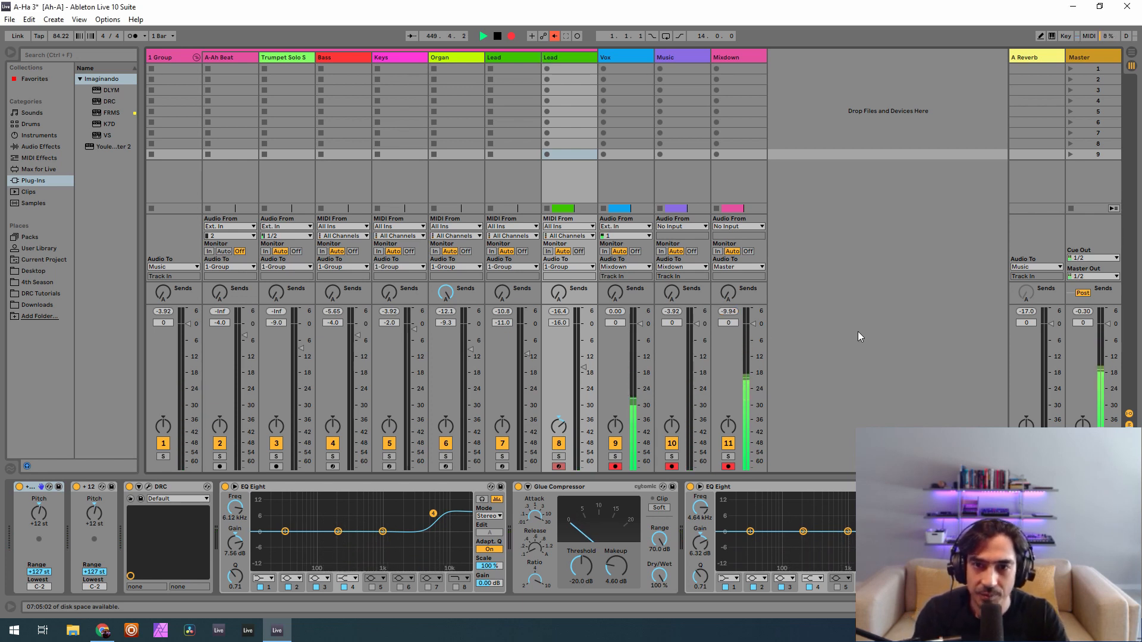
pyautogui.press('Tab')
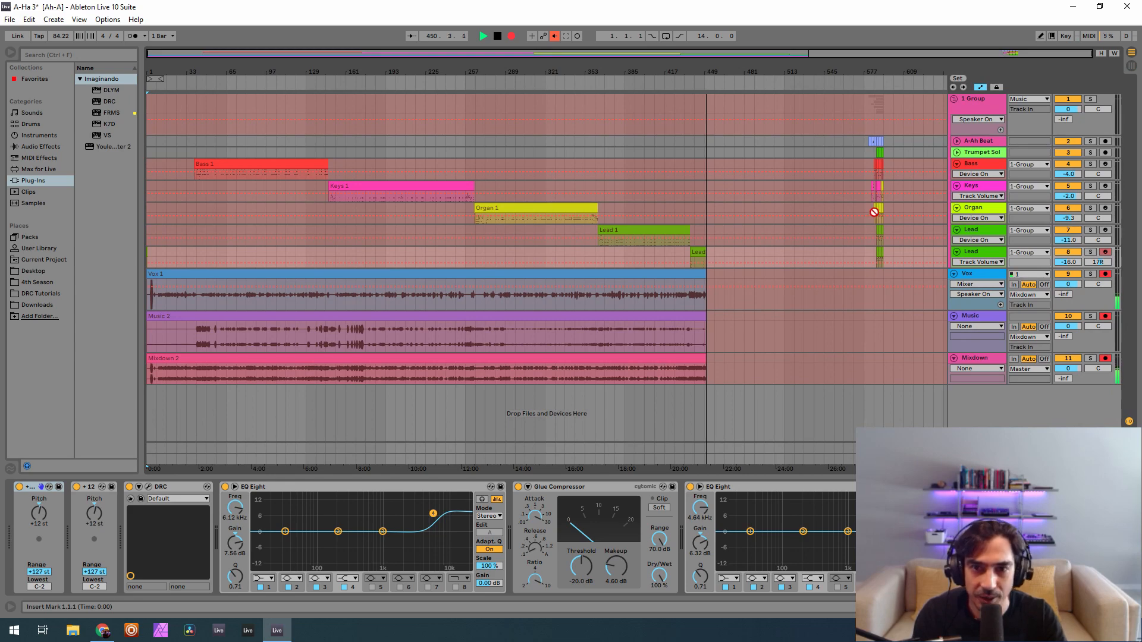